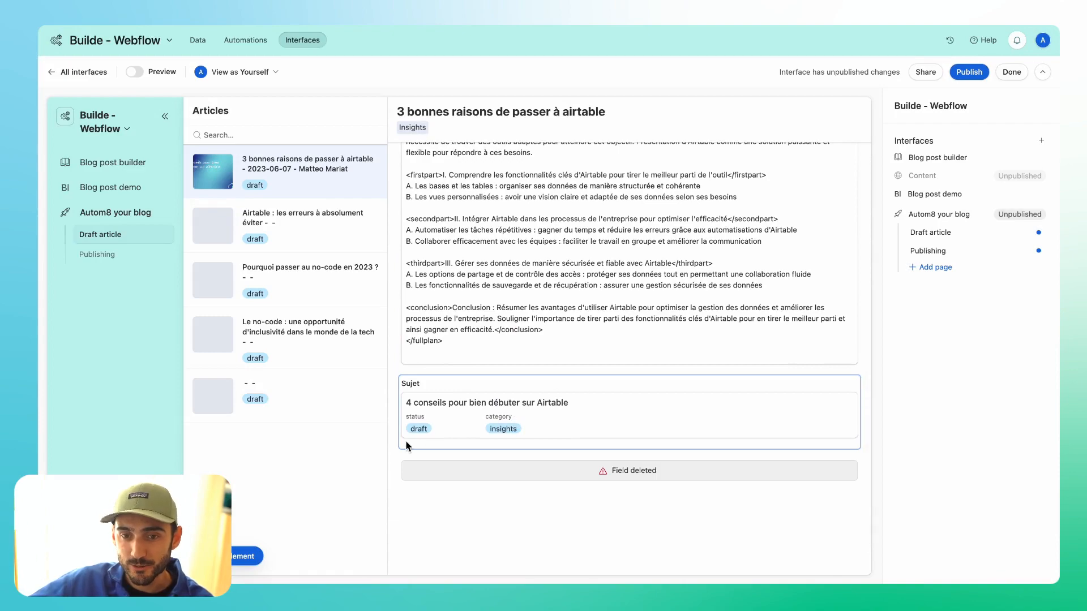
Examine which Articles fields and general elements can be added to the Draft article page.
{"action": "left_click", "coordinate": [241, 558]}
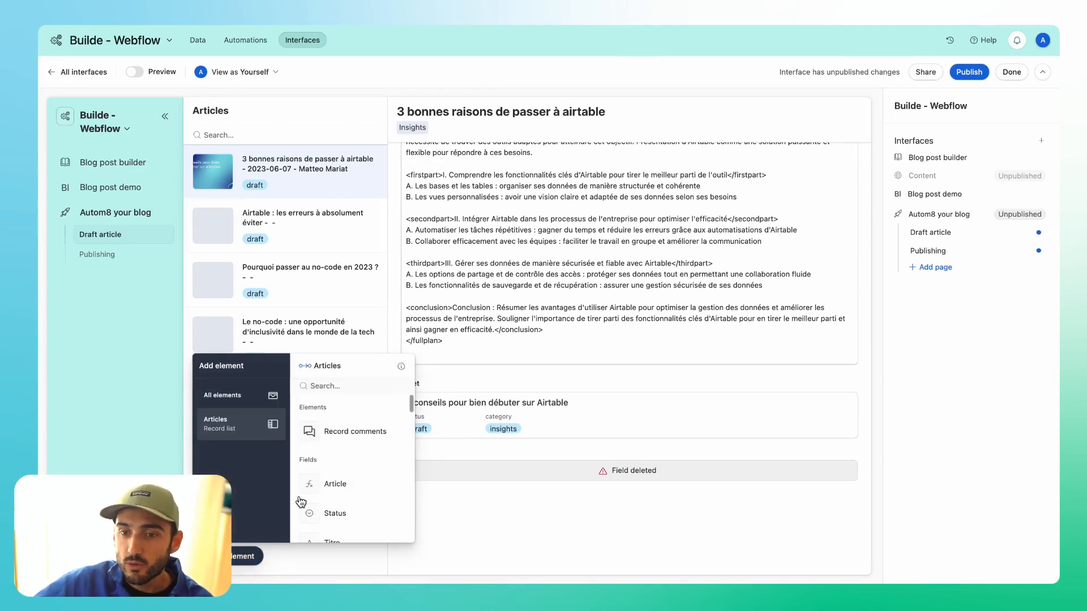
{"action": "scroll", "coordinate": [351, 492], "scroll_direction": "down", "scroll_amount": 4}
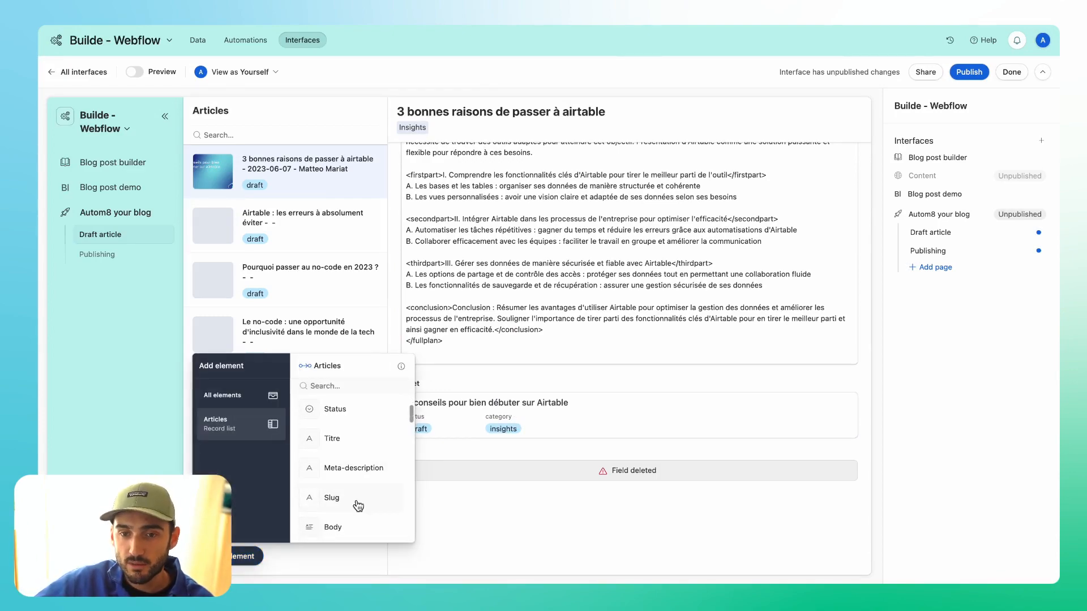
{"action": "scroll", "coordinate": [357, 505], "scroll_direction": "down", "scroll_amount": 5}
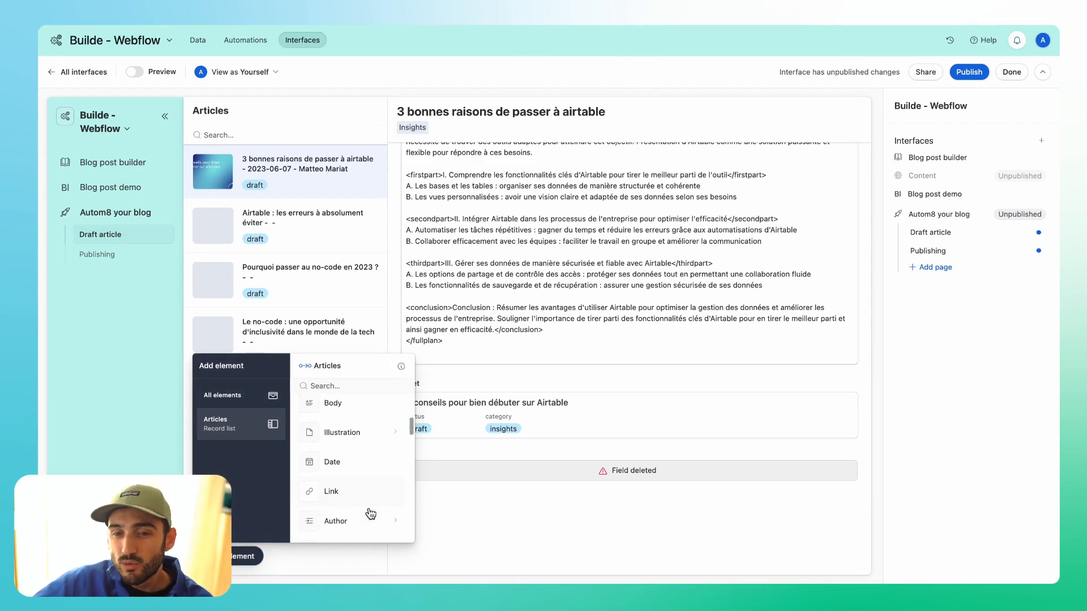
{"action": "scroll", "coordinate": [371, 513], "scroll_direction": "down", "scroll_amount": 5}
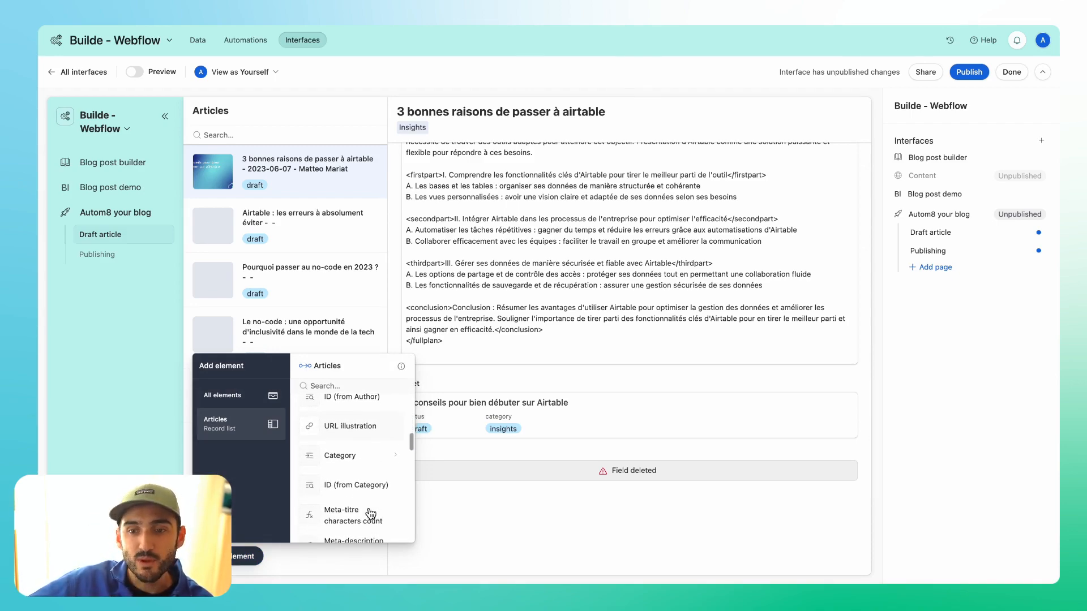
{"action": "scroll", "coordinate": [371, 513], "scroll_direction": "down", "scroll_amount": 4}
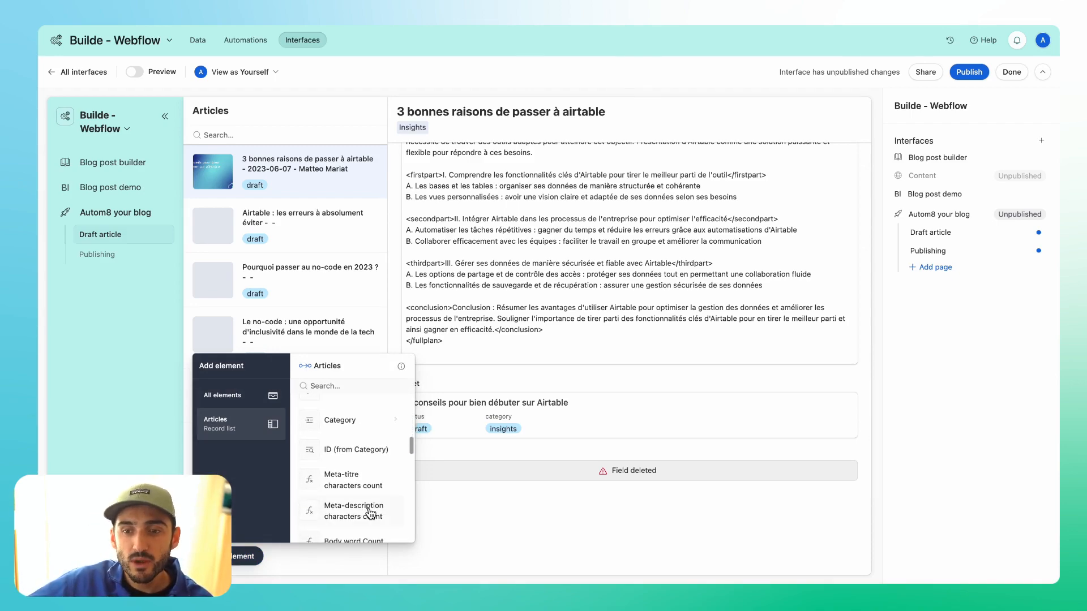
{"action": "left_click", "coordinate": [252, 400]}
{"action": "scroll", "coordinate": [357, 503], "scroll_direction": "down", "scroll_amount": 2}
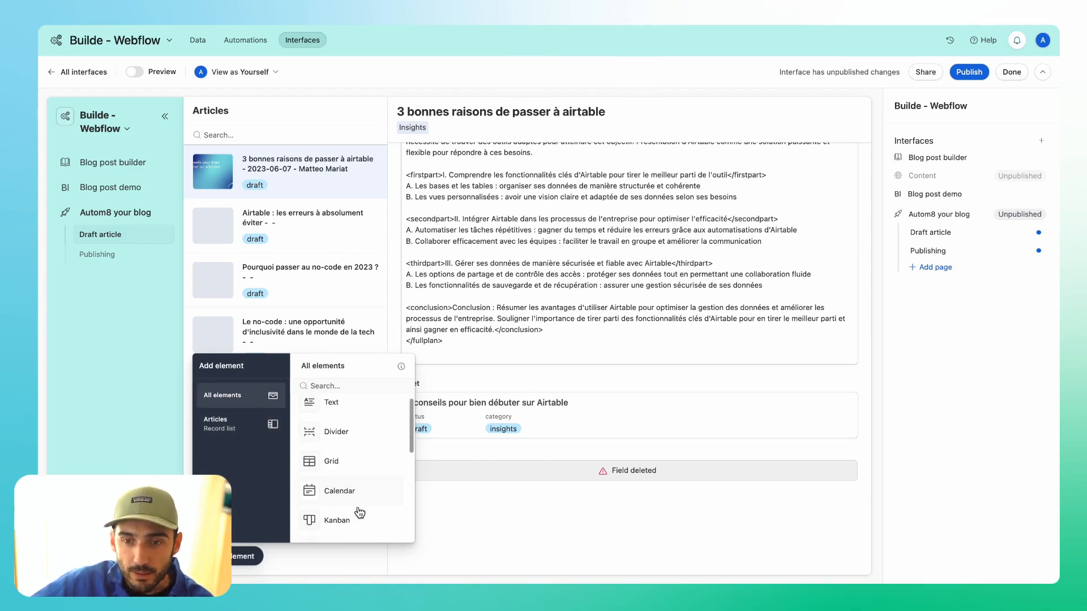
{"action": "scroll", "coordinate": [359, 512], "scroll_direction": "down", "scroll_amount": 4}
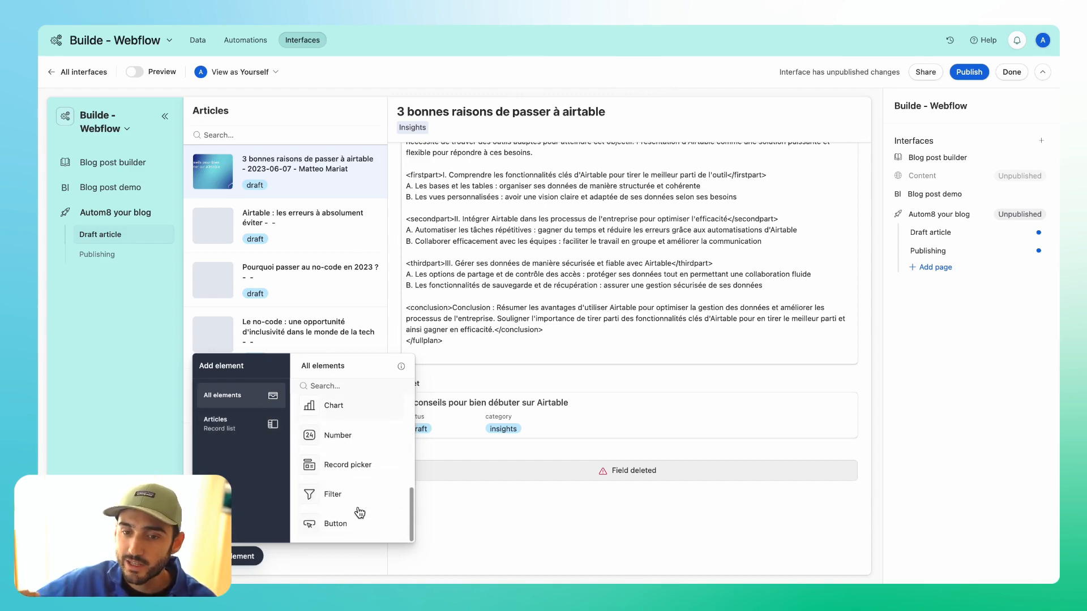
{"action": "left_click", "coordinate": [153, 455]}
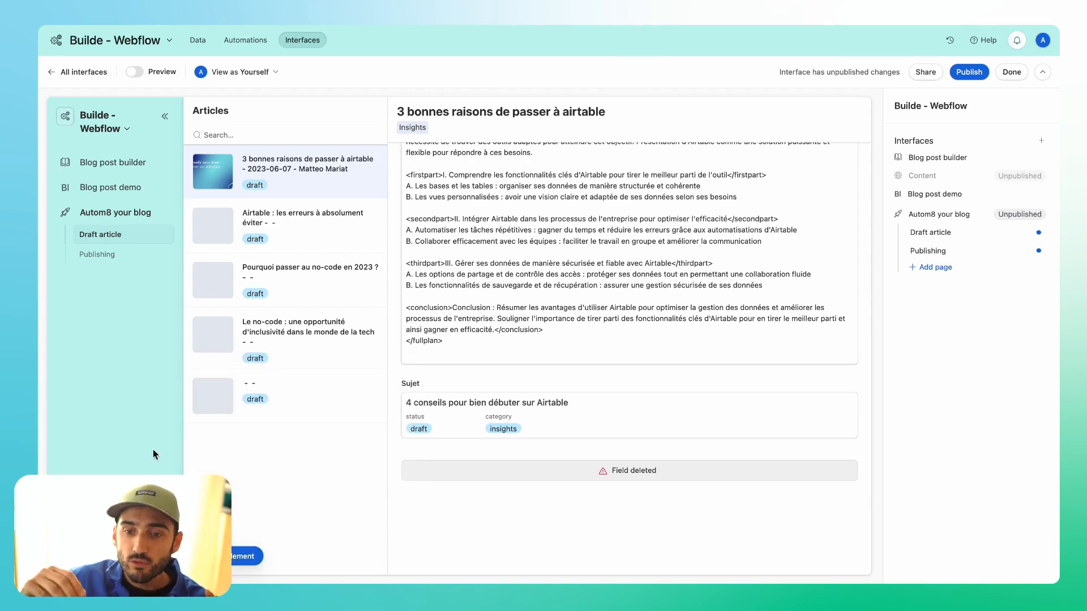
Review the Publishing page's layout down to the Category and Author fields, and check it in preview mode.
{"action": "left_click", "coordinate": [110, 259]}
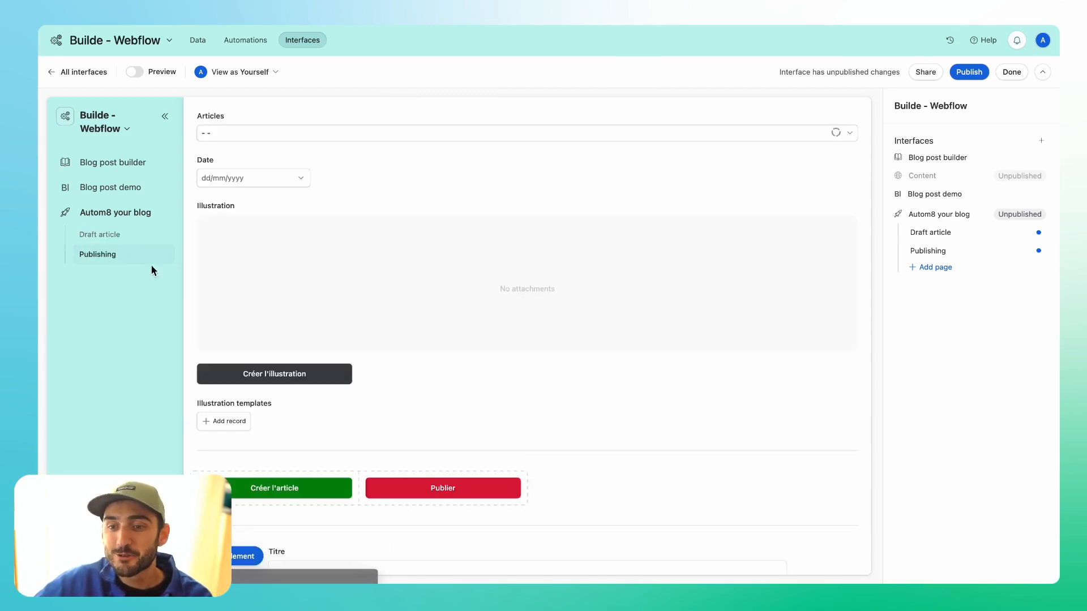
{"action": "scroll", "coordinate": [368, 404], "scroll_direction": "down", "scroll_amount": 2}
{"action": "scroll", "coordinate": [368, 408], "scroll_direction": "down", "scroll_amount": 5}
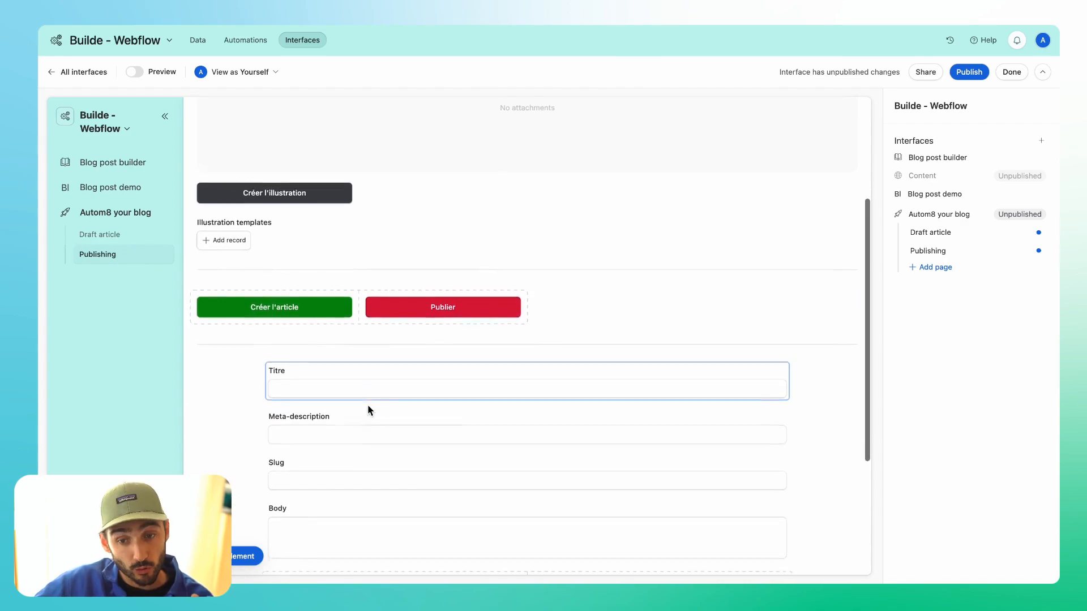
{"action": "scroll", "coordinate": [368, 406], "scroll_direction": "down", "scroll_amount": 1}
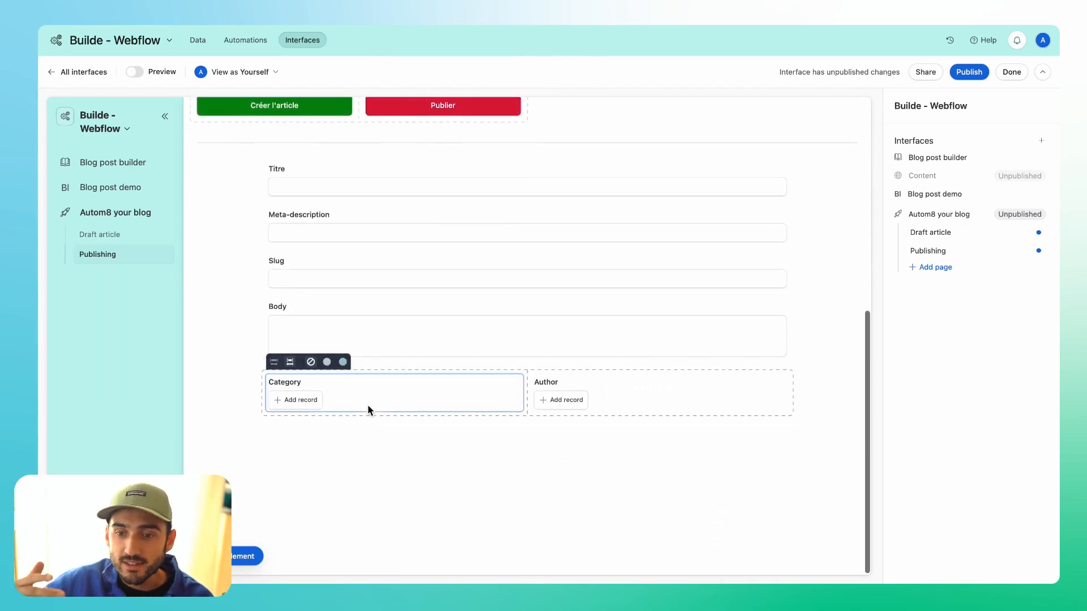
{"action": "left_click", "coordinate": [137, 72]}
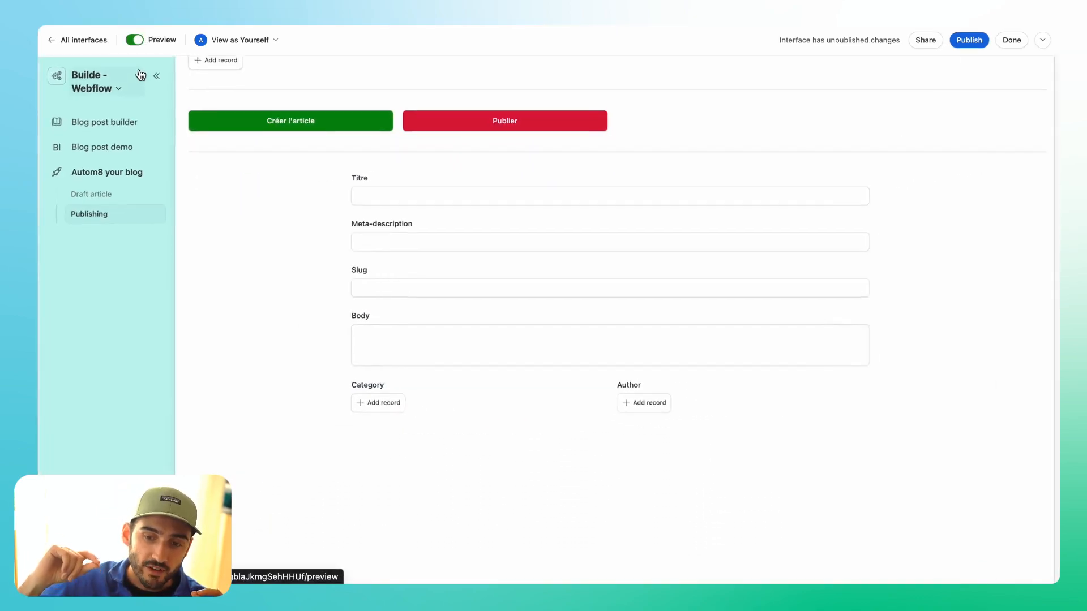
{"action": "left_click", "coordinate": [136, 40]}
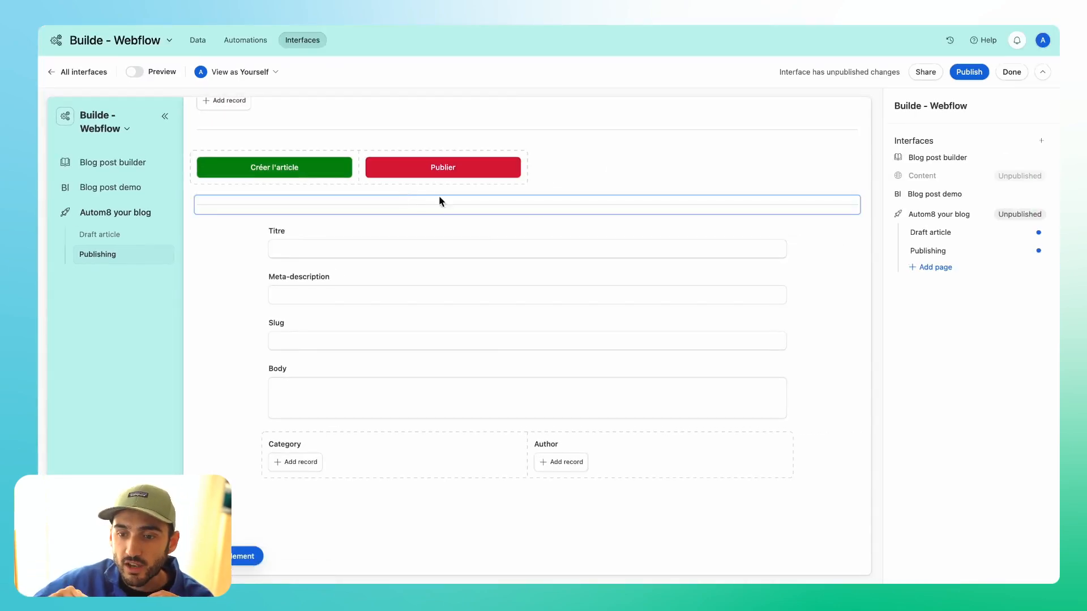
Start a new record list page in the Autom8 your blog interface and connect it to the Articles table.
{"action": "left_click", "coordinate": [945, 270]}
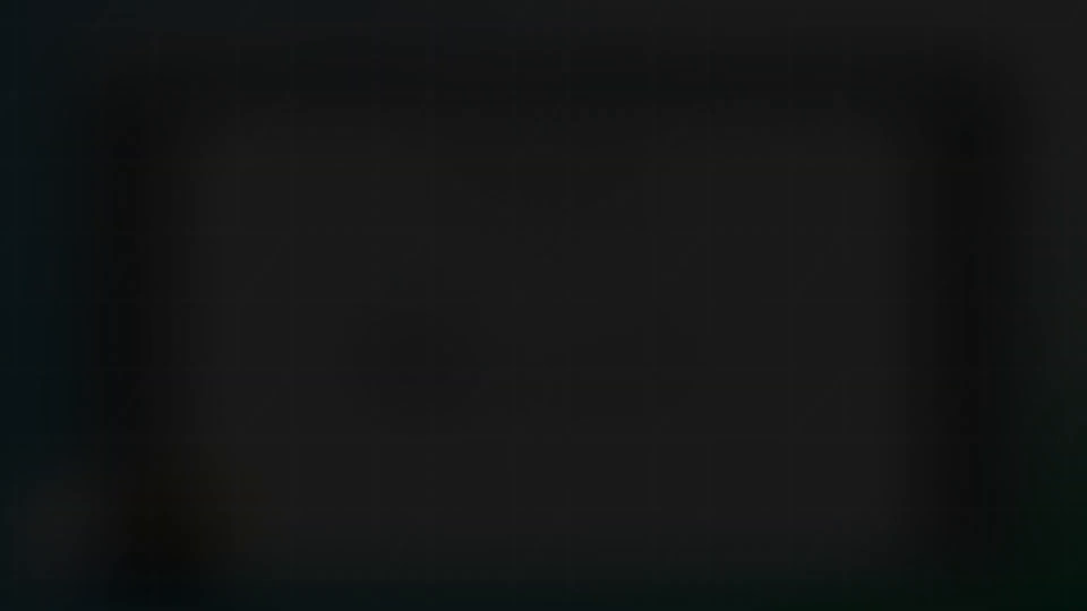
{"action": "type", "text": "A"}
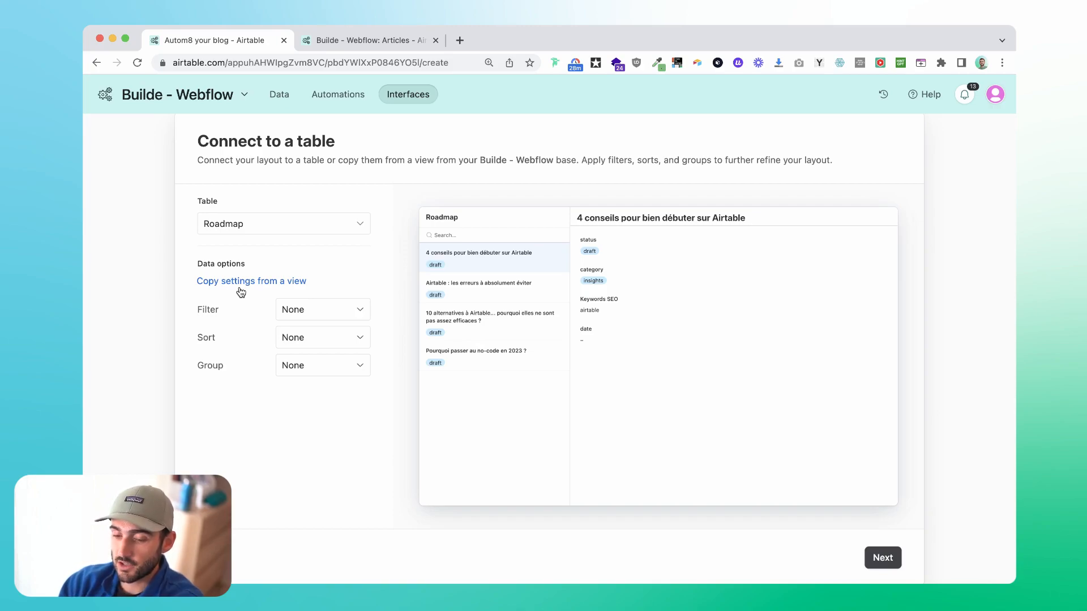
{"action": "left_click", "coordinate": [316, 226]}
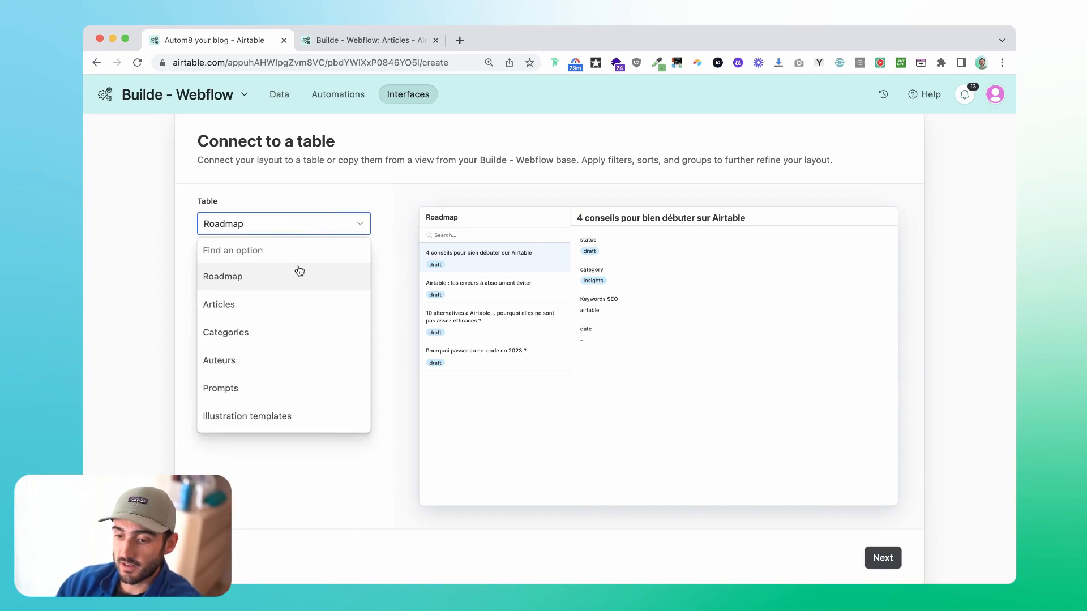
{"action": "left_click", "coordinate": [277, 311]}
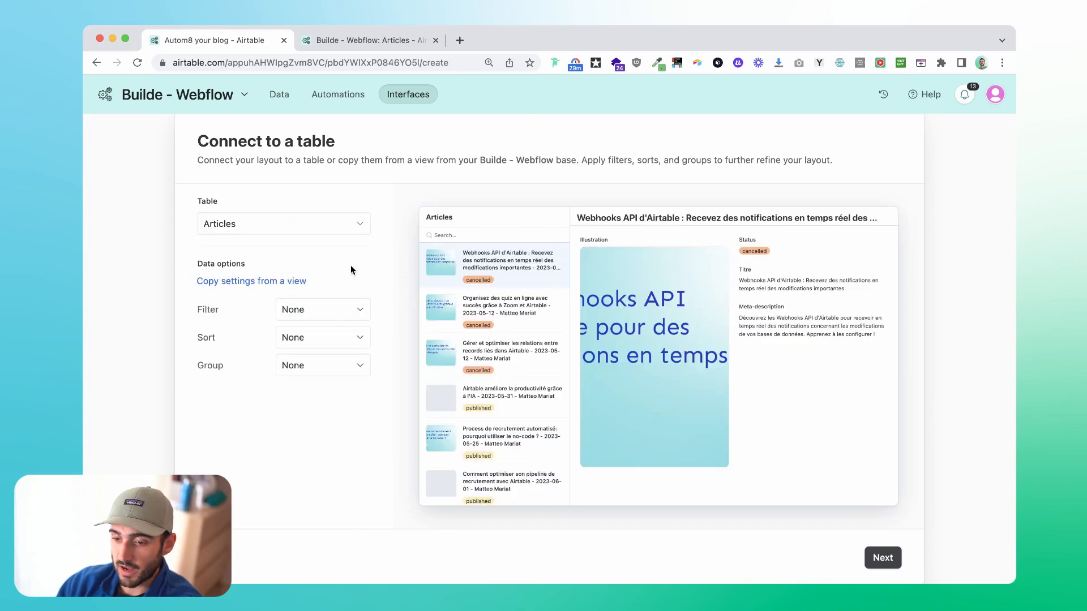
Filter the article records to Status is draft and sort them by Date from 9 to 1.
{"action": "left_click", "coordinate": [329, 316]}
{"action": "left_click", "coordinate": [305, 391]}
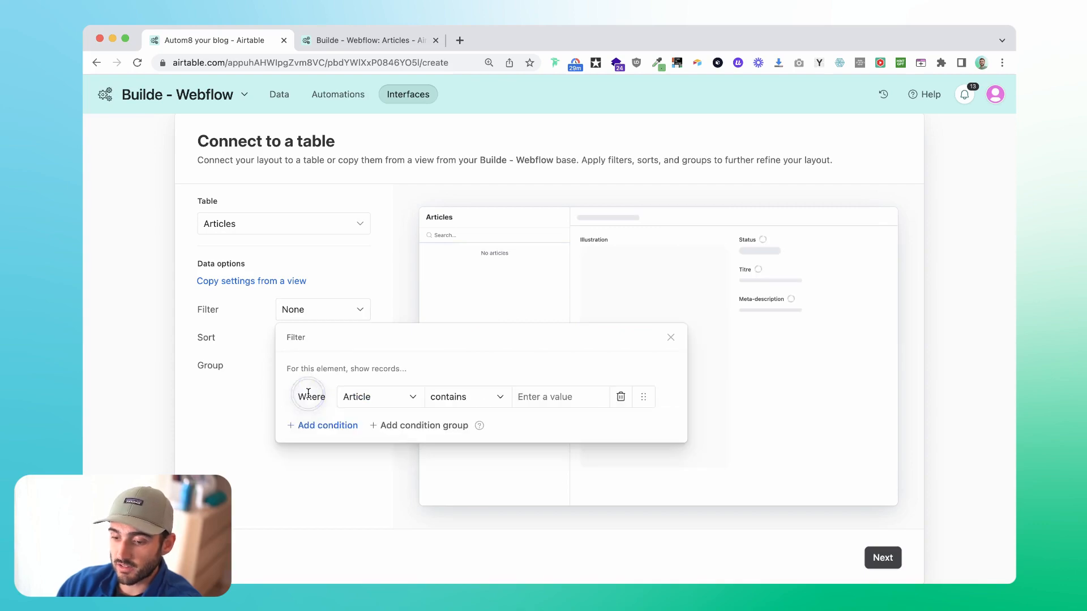
{"action": "left_click", "coordinate": [372, 401]}
{"action": "left_click", "coordinate": [396, 468]}
{"action": "left_click", "coordinate": [548, 388]}
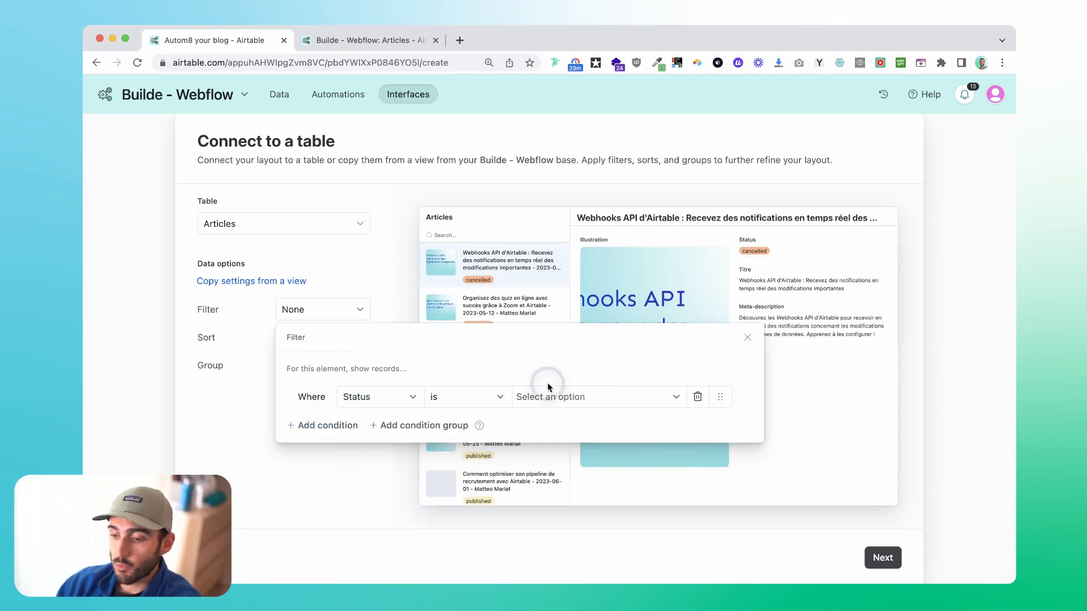
{"action": "left_click", "coordinate": [534, 472]}
{"action": "left_click", "coordinate": [846, 333]}
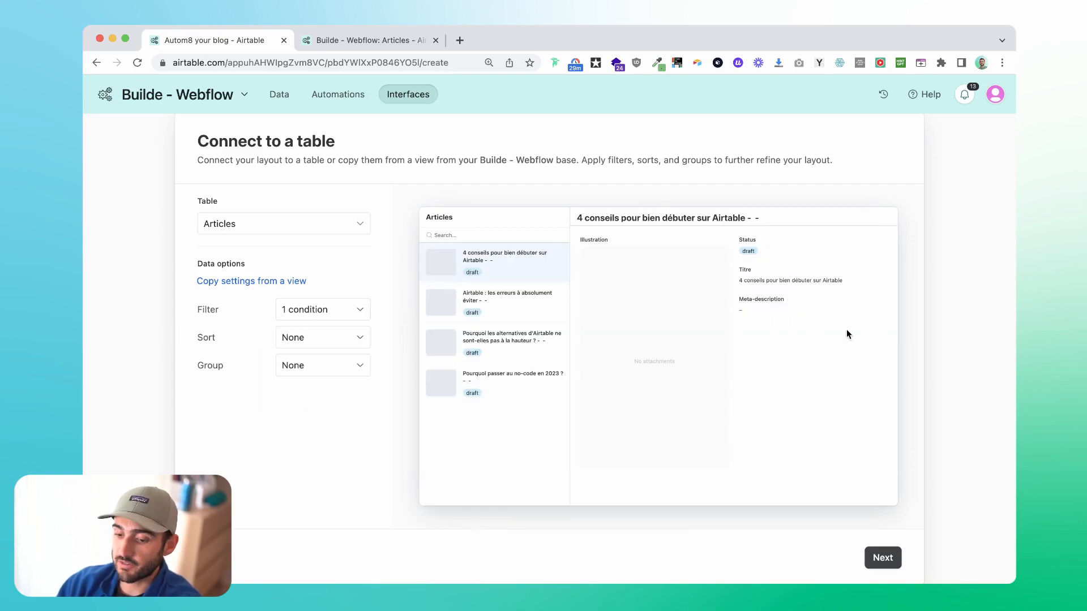
{"action": "left_click", "coordinate": [290, 338]}
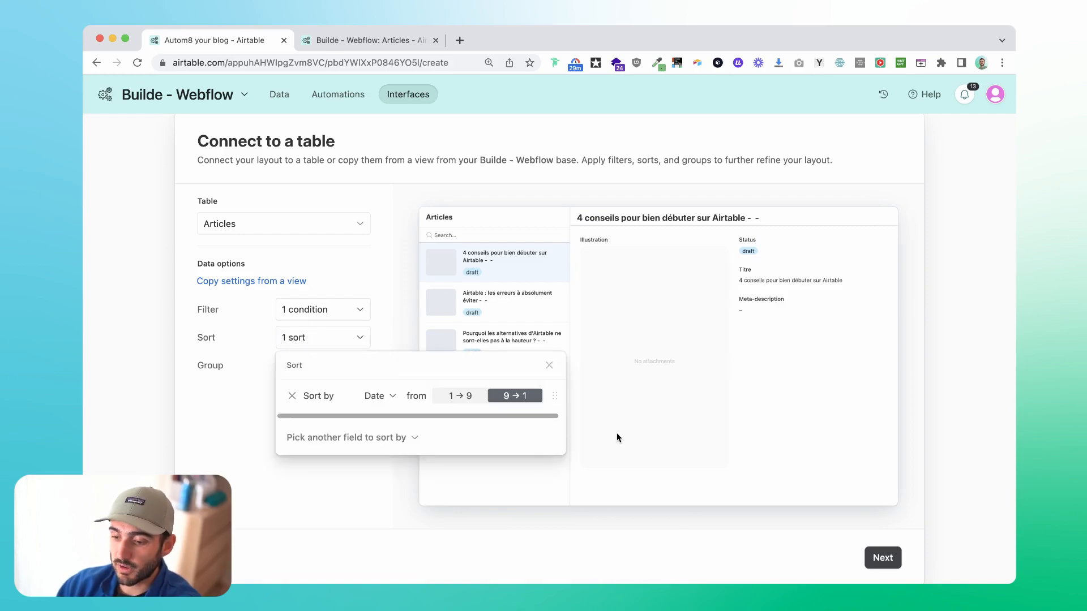
{"action": "left_click", "coordinate": [229, 433]}
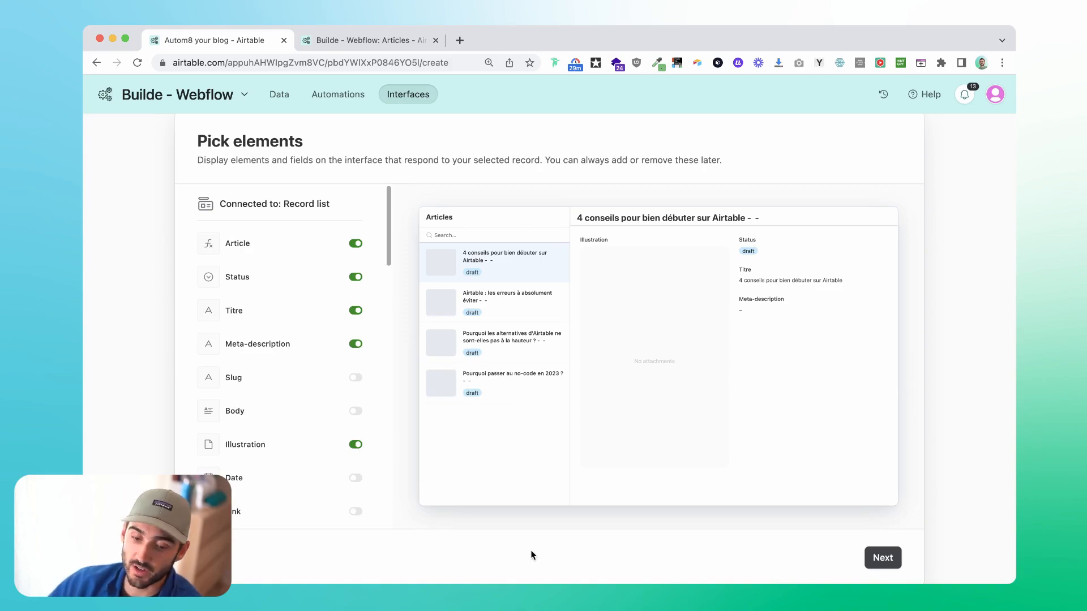
Hide the Article and Illustration elements, and show Prompt Problématique, Prompt plan, Problématique and Plan.
{"action": "scroll", "coordinate": [352, 310], "scroll_direction": "down", "scroll_amount": 20}
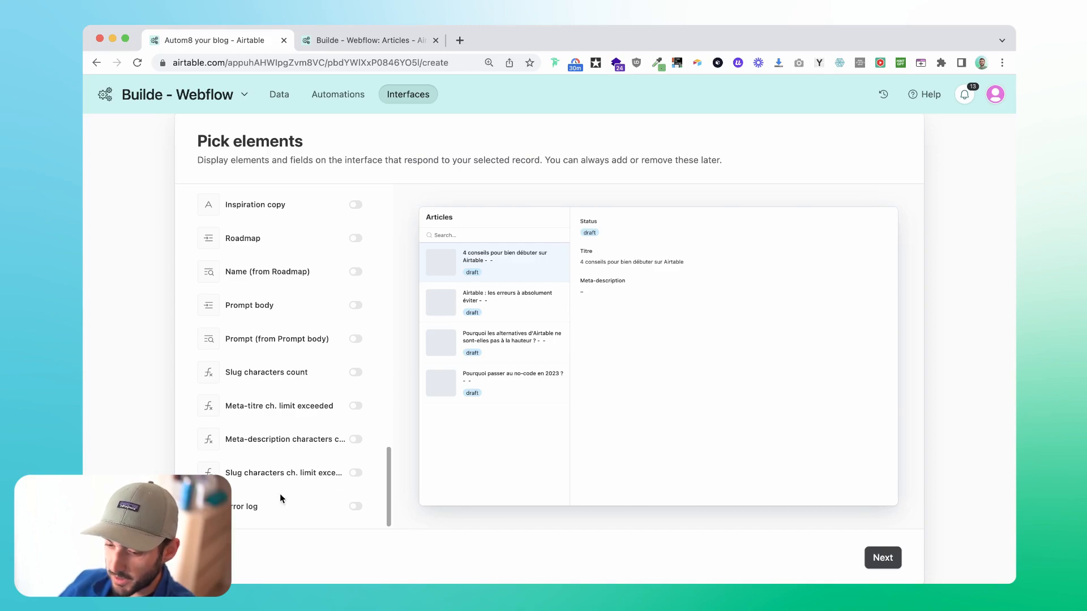
{"action": "scroll", "coordinate": [352, 368], "scroll_direction": "up", "scroll_amount": 3}
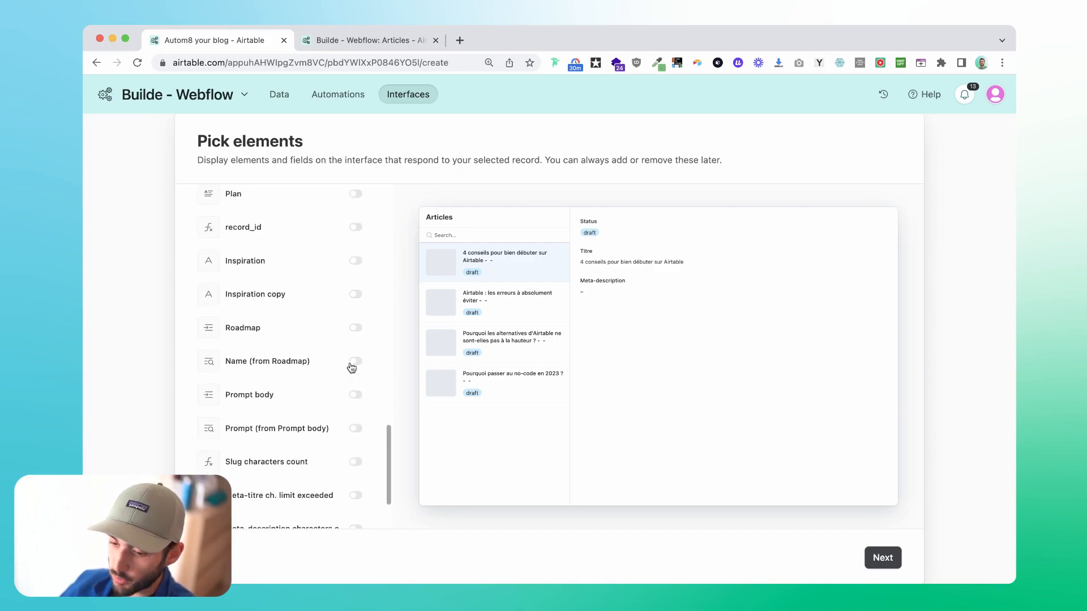
{"action": "scroll", "coordinate": [350, 371], "scroll_direction": "up", "scroll_amount": 5}
{"action": "left_click", "coordinate": [356, 359]}
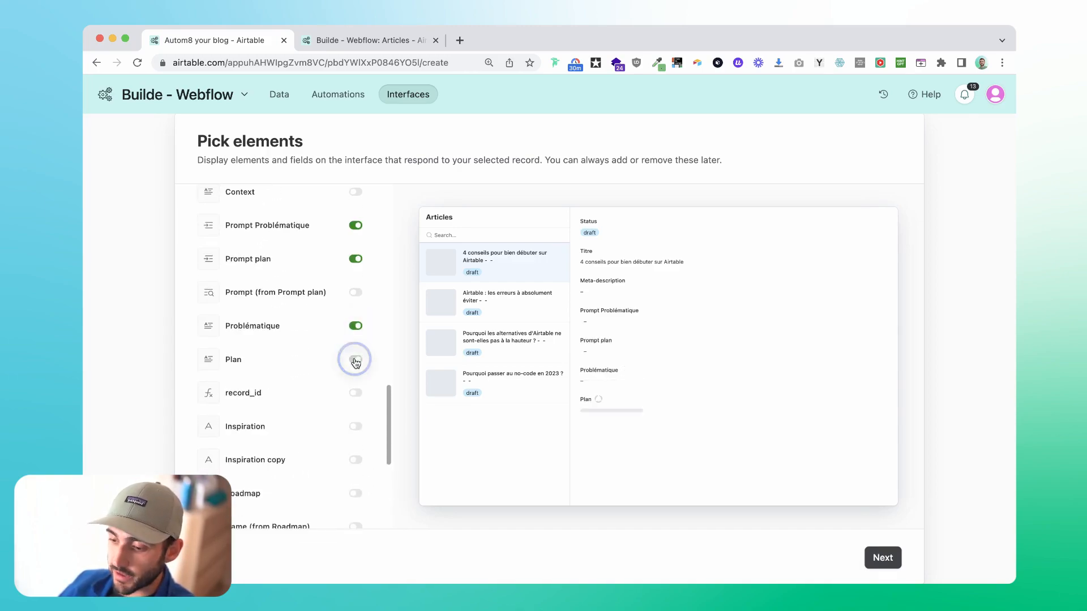
Show the Roadmap and Summary (from Roadmap) elements and finish creating the page as Draft article.
{"action": "scroll", "coordinate": [199, 322], "scroll_direction": "down", "scroll_amount": 8}
{"action": "scroll", "coordinate": [199, 321], "scroll_direction": "up", "scroll_amount": 15}
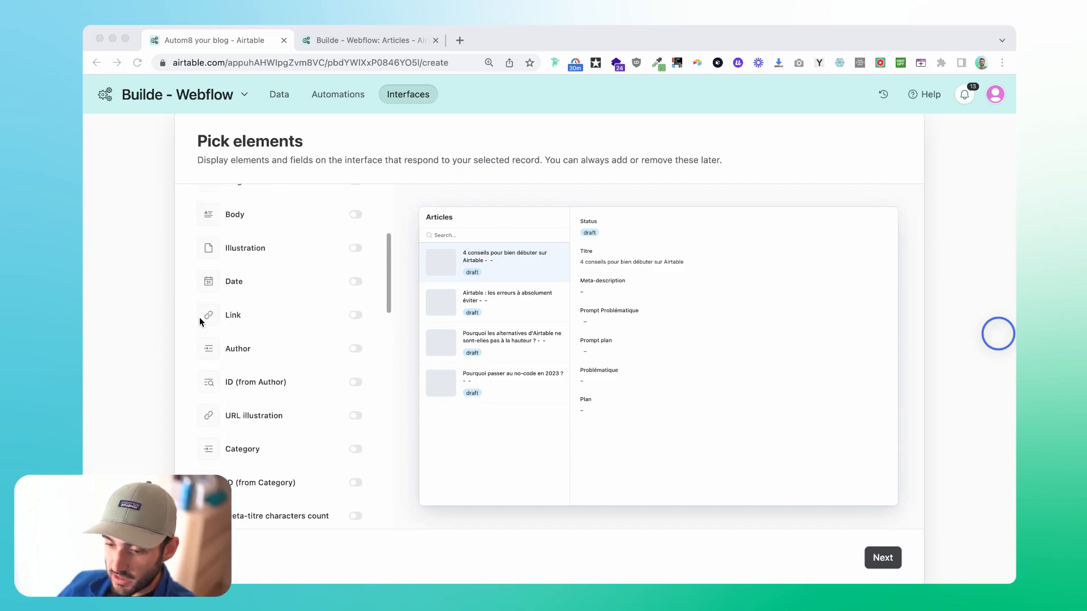
{"action": "scroll", "coordinate": [199, 320], "scroll_direction": "up", "scroll_amount": 1}
{"action": "scroll", "coordinate": [298, 290], "scroll_direction": "down", "scroll_amount": 15}
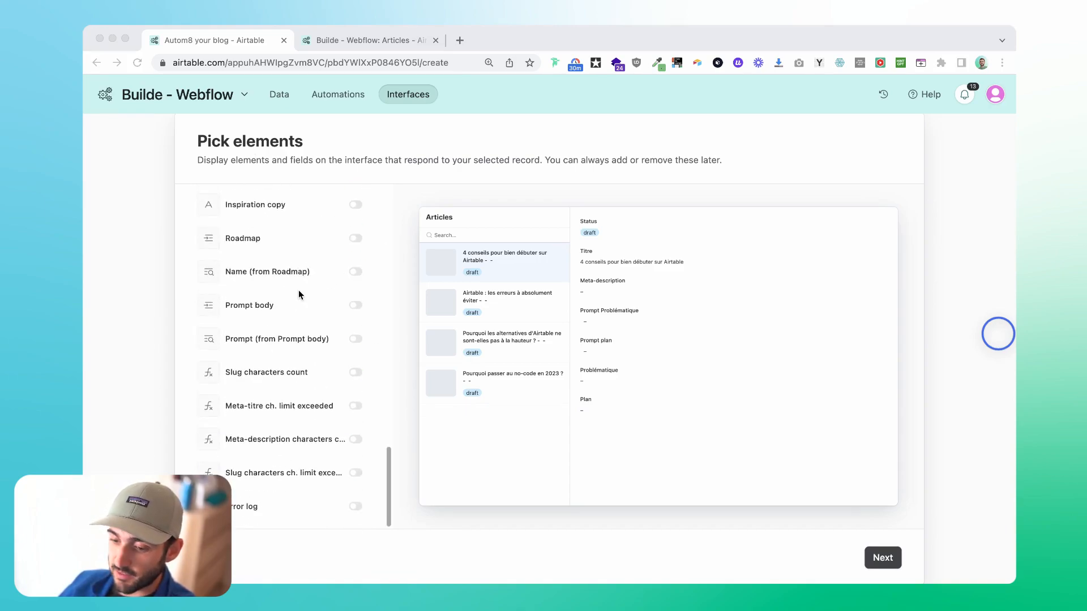
{"action": "left_click", "coordinate": [355, 238]}
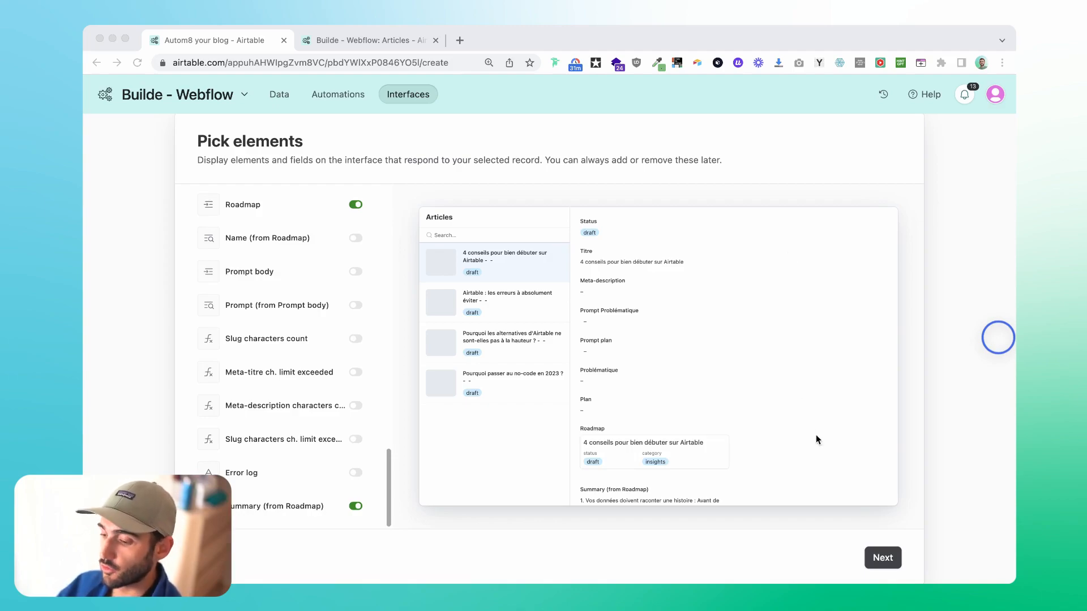
{"action": "left_click", "coordinate": [881, 558]}
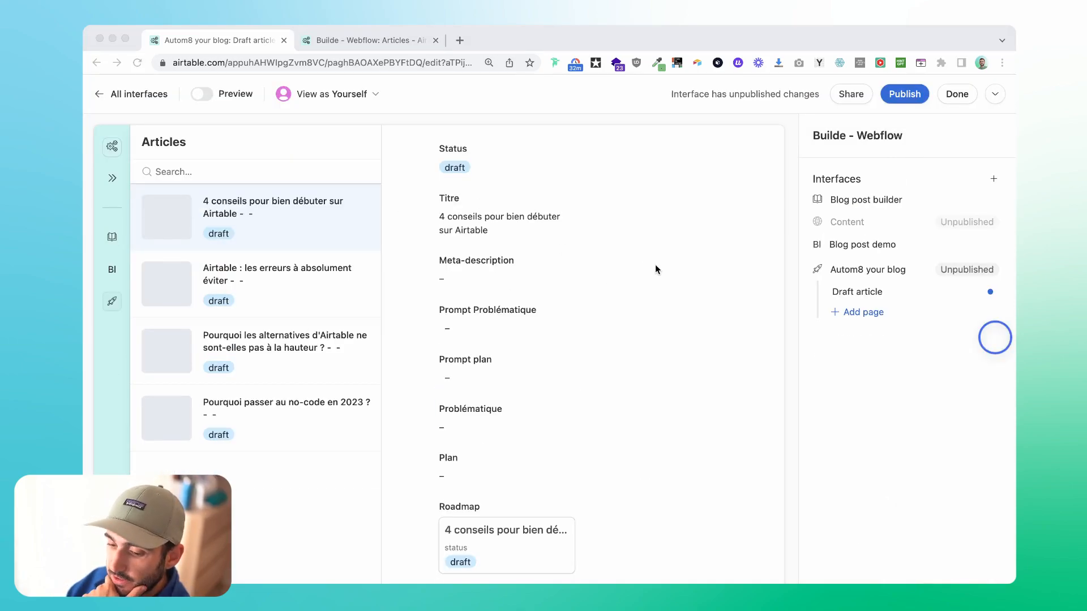
Move the Titre field above all other fields into the heading of the article's detail area.
{"action": "left_click", "coordinate": [517, 237]}
{"action": "left_click", "coordinate": [542, 189]}
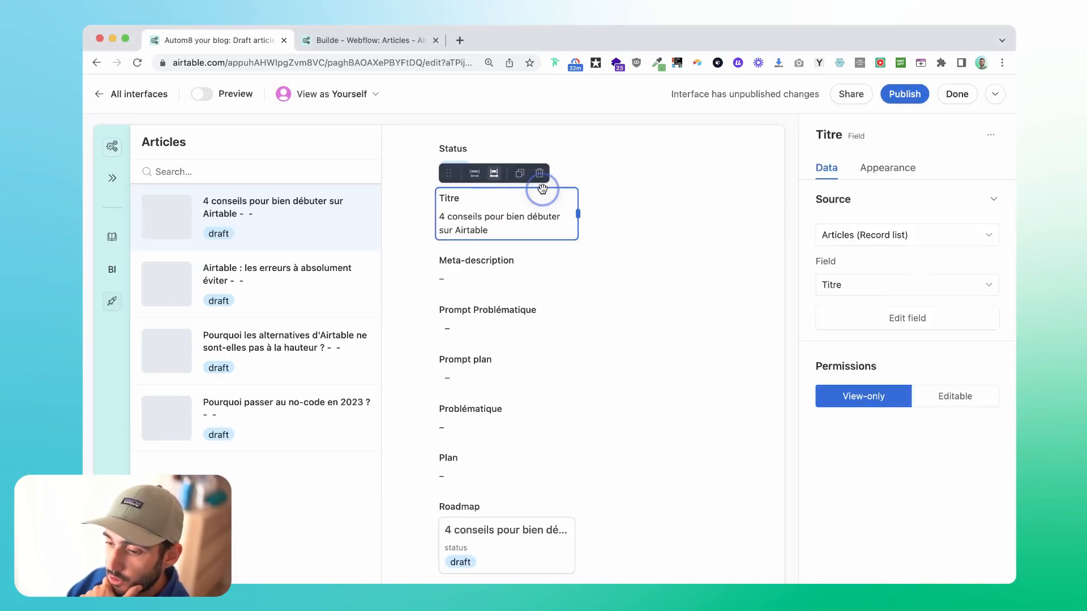
{"action": "left_click_drag", "start_coordinate": [447, 183], "coordinate": [448, 159]}
{"action": "left_click", "coordinate": [476, 232]}
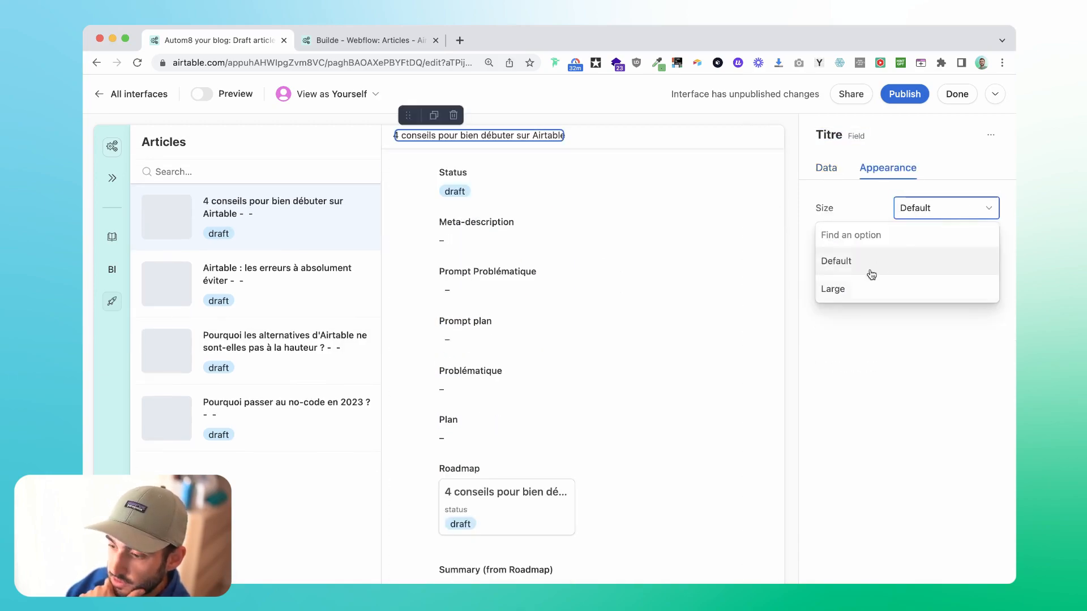
{"action": "left_click", "coordinate": [857, 285]}
Delete the Status field from the article's detail area.
{"action": "left_click", "coordinate": [528, 242]}
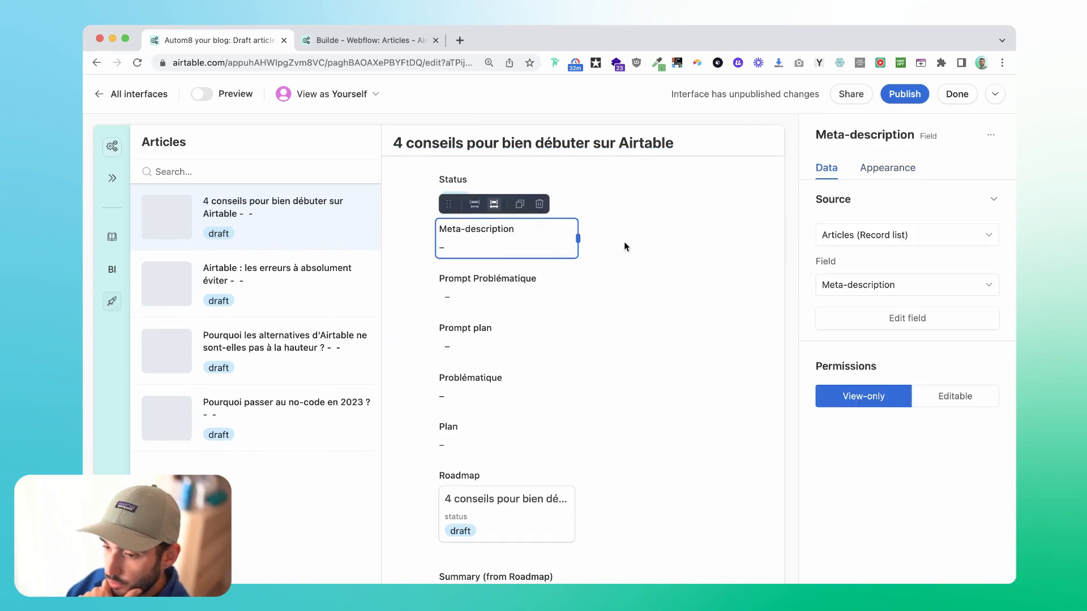
{"action": "left_click", "coordinate": [697, 241]}
{"action": "left_click", "coordinate": [476, 184]}
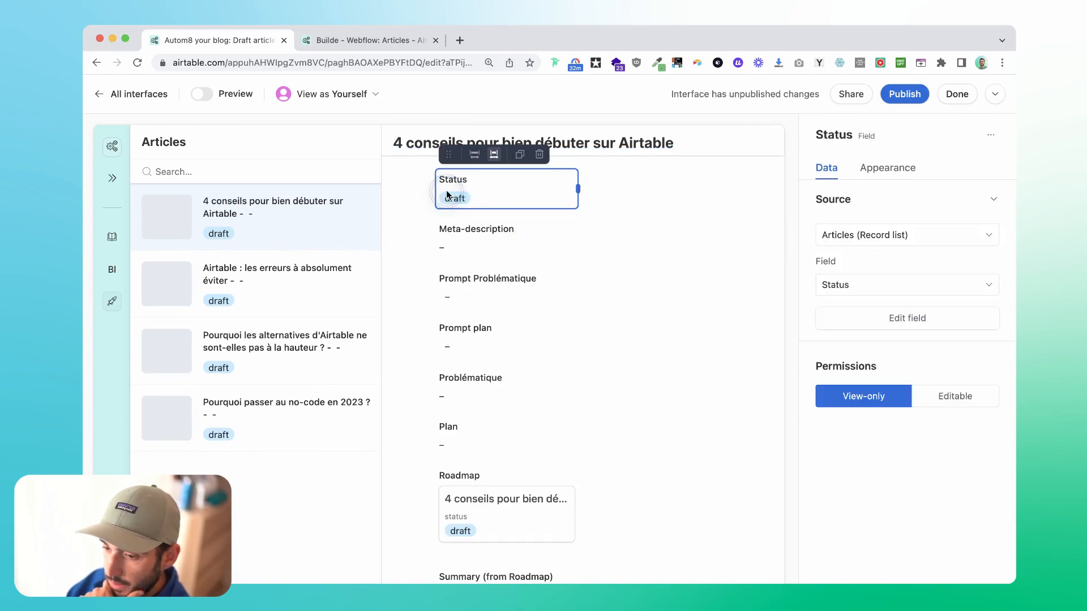
{"action": "left_click", "coordinate": [539, 155]}
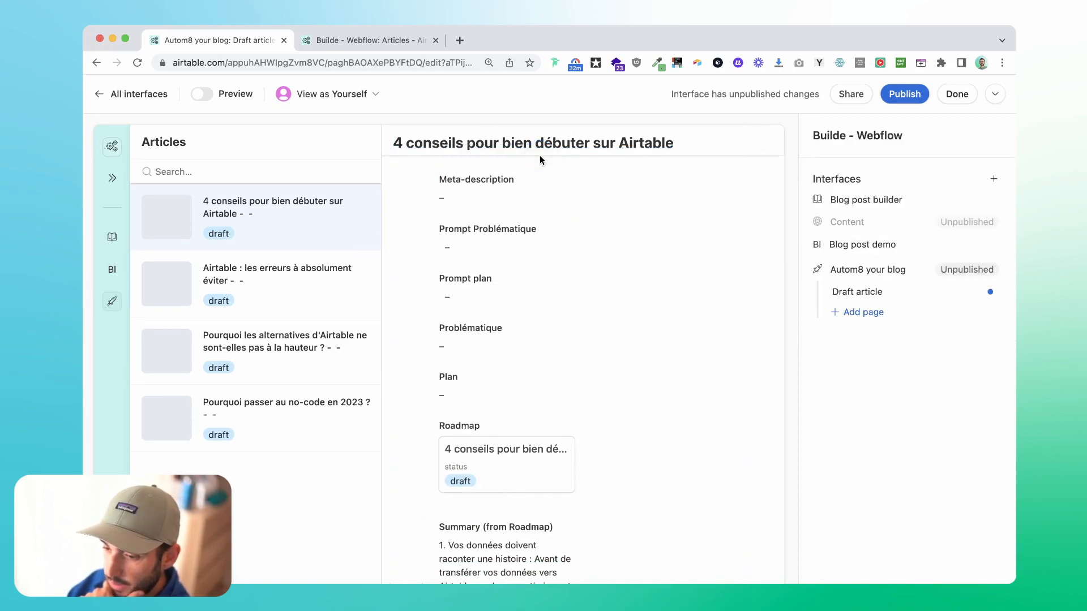
Search the Articles elements for the Category field and open its element choices.
{"action": "left_click", "coordinate": [242, 573]}
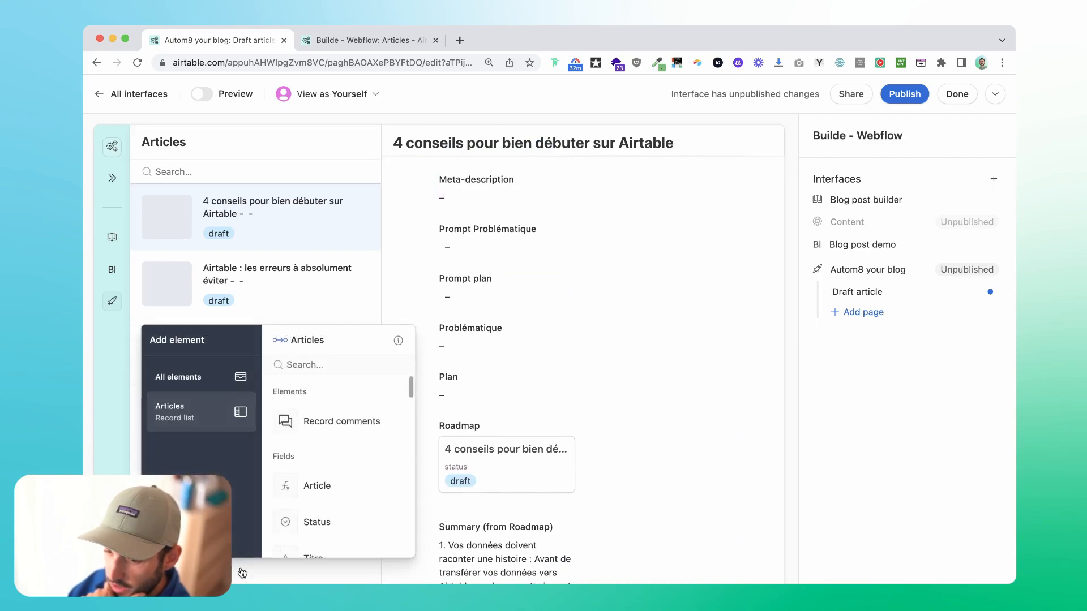
{"action": "left_click", "coordinate": [321, 363]}
{"action": "type", "text": "cate"}
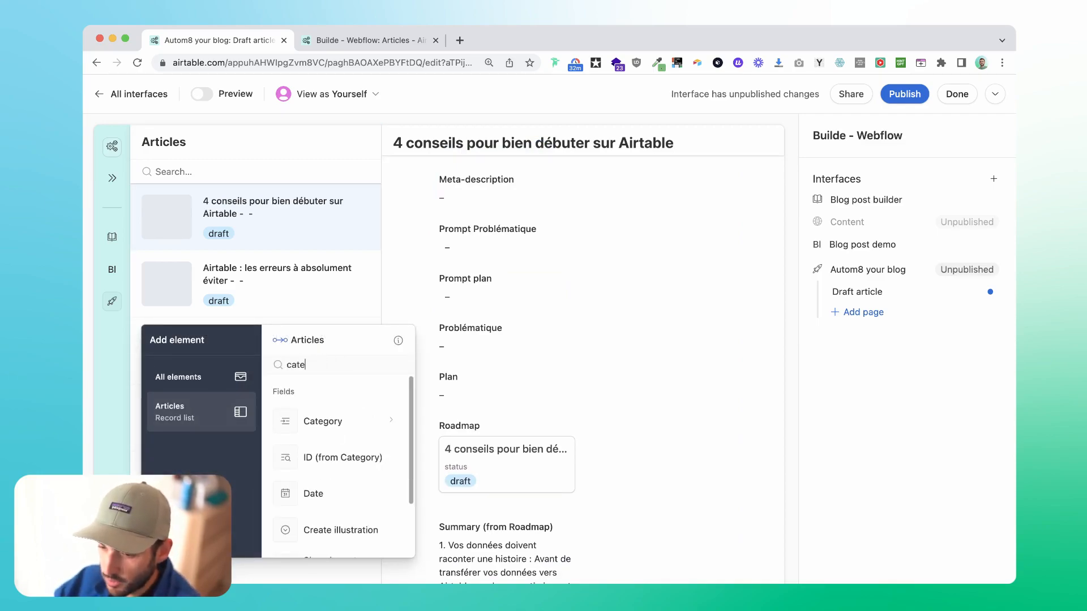
{"action": "left_click", "coordinate": [328, 419]}
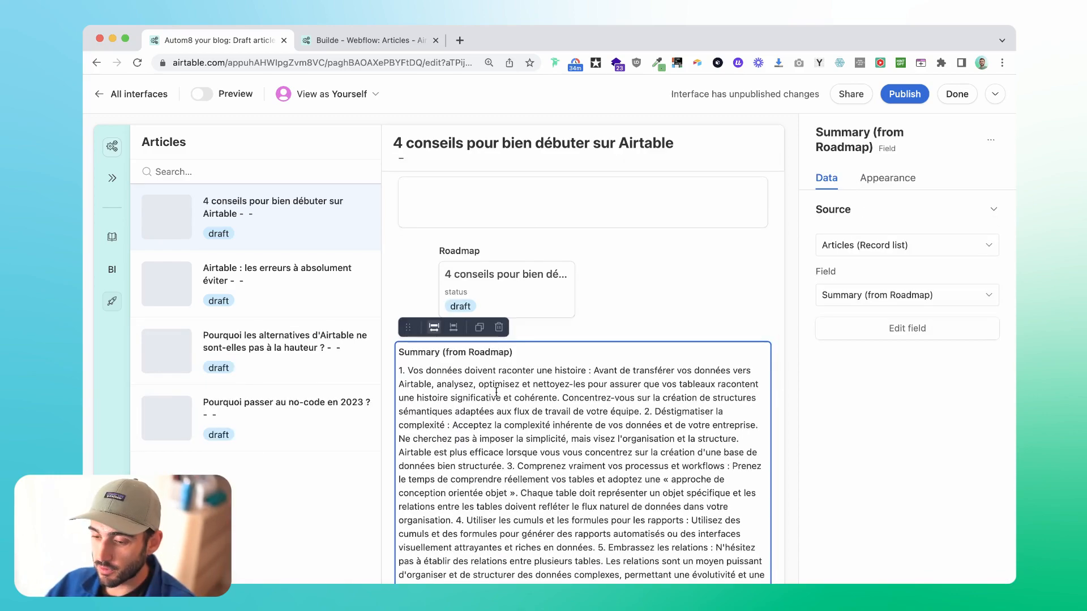
Rename the Summary (from Roadmap) element in the article's detail area as Contexte.
{"action": "scroll", "coordinate": [497, 391], "scroll_direction": "up", "scroll_amount": 5}
{"action": "scroll", "coordinate": [390, 395], "scroll_direction": "down", "scroll_amount": 3}
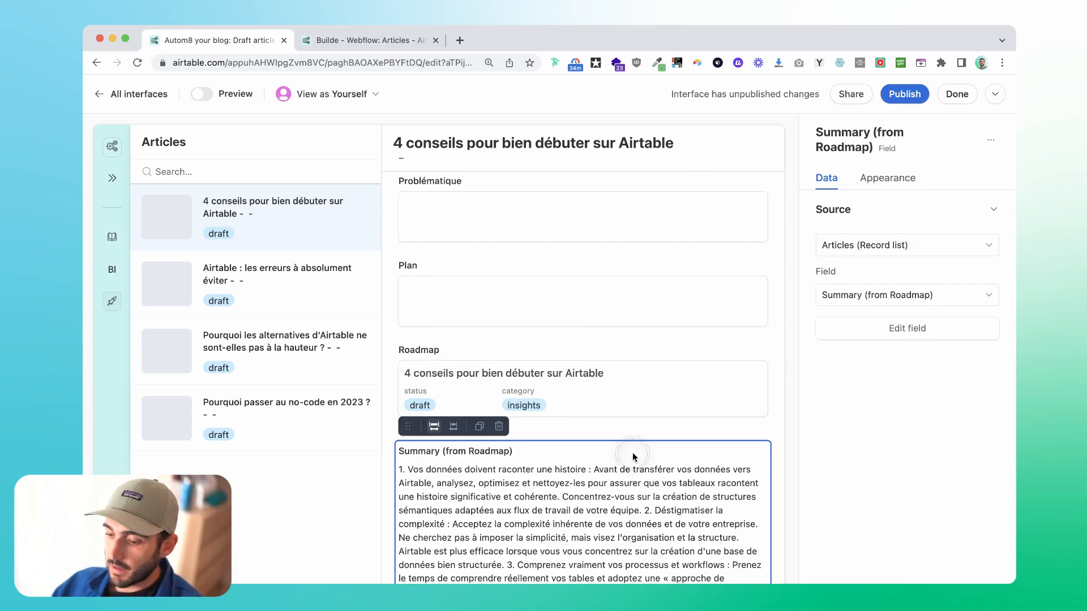
{"action": "left_click", "coordinate": [442, 373]}
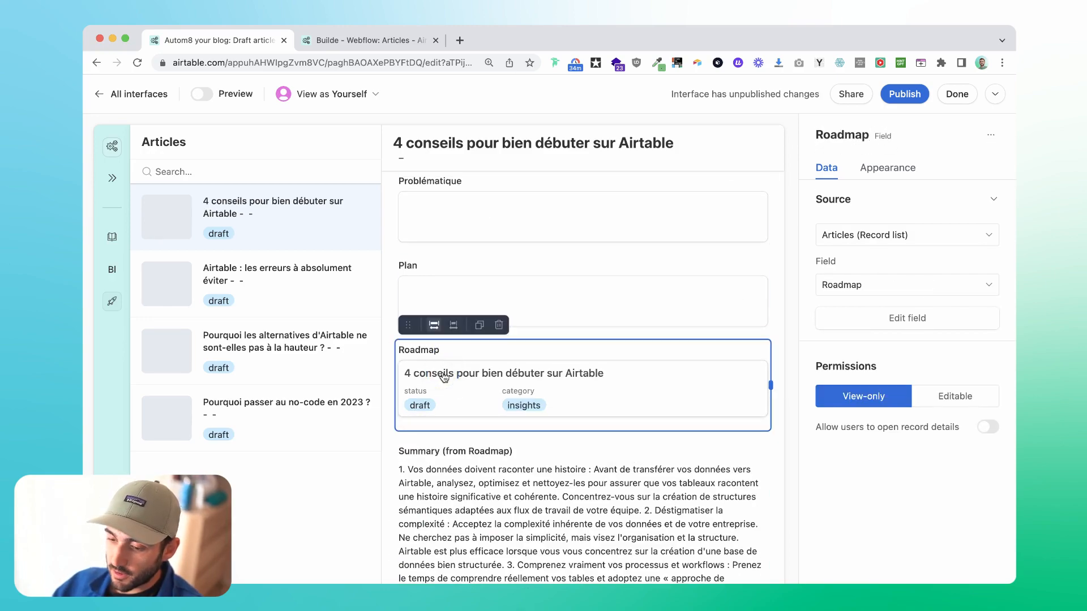
{"action": "scroll", "coordinate": [614, 374], "scroll_direction": "up", "scroll_amount": 3}
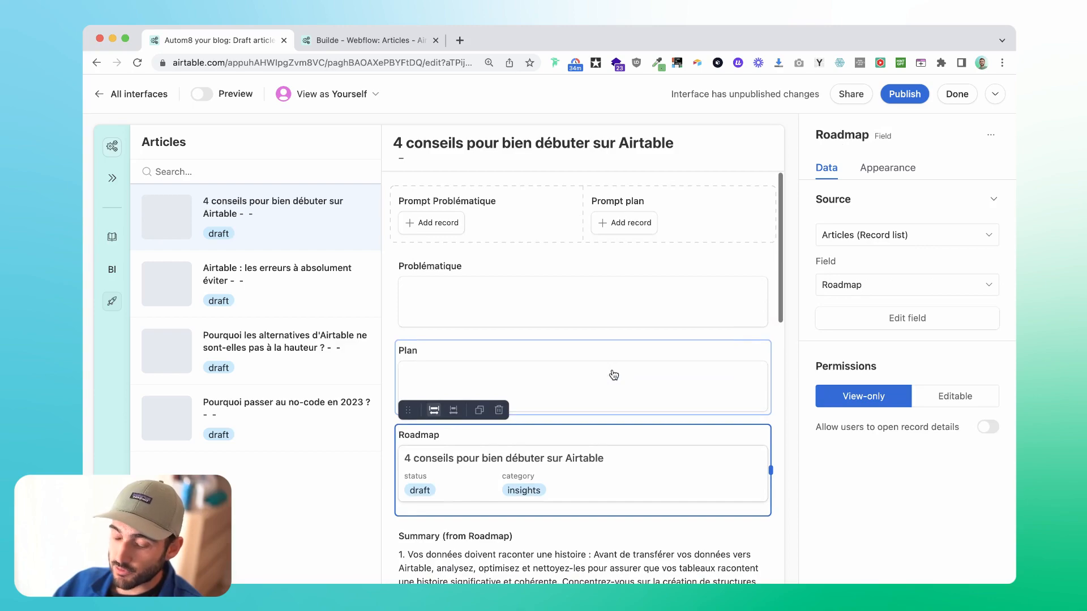
{"action": "scroll", "coordinate": [613, 375], "scroll_direction": "down", "scroll_amount": 3}
{"action": "left_click", "coordinate": [594, 476]}
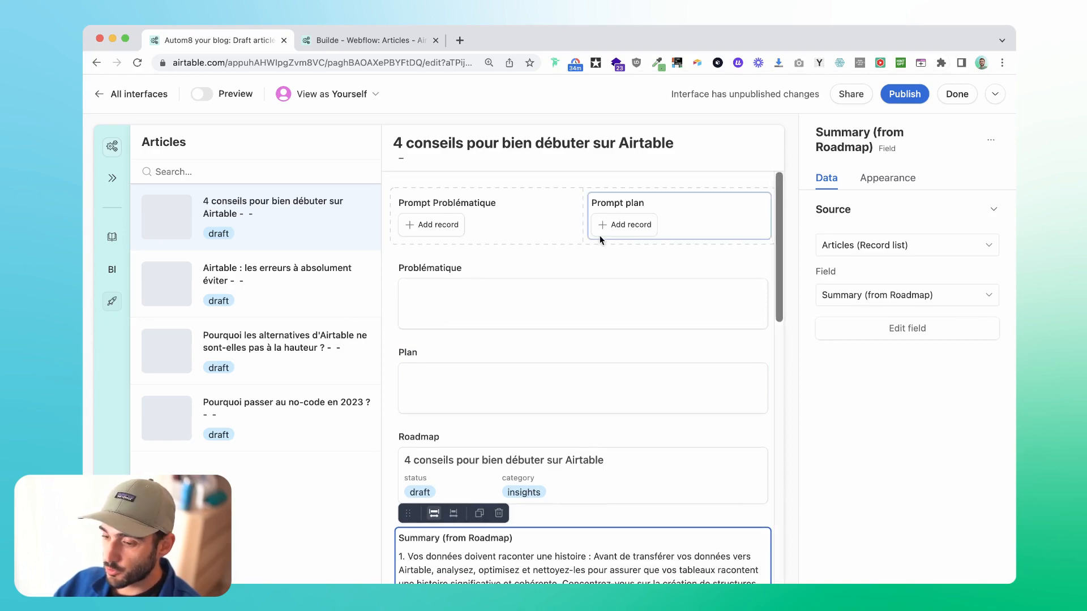
{"action": "left_click", "coordinate": [973, 140]}
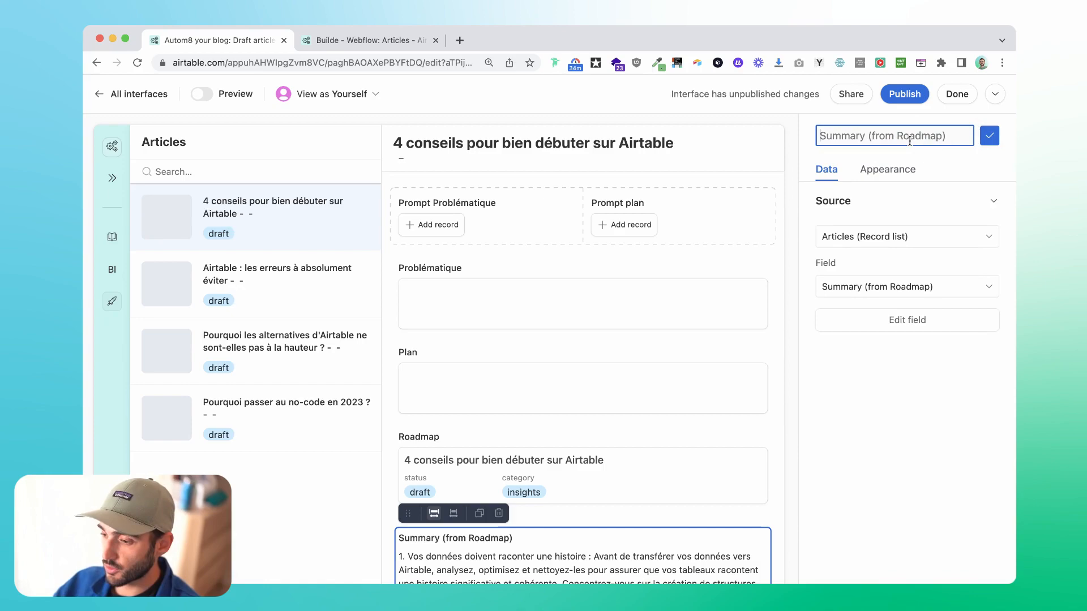
{"action": "type", "text": "Contexter"}
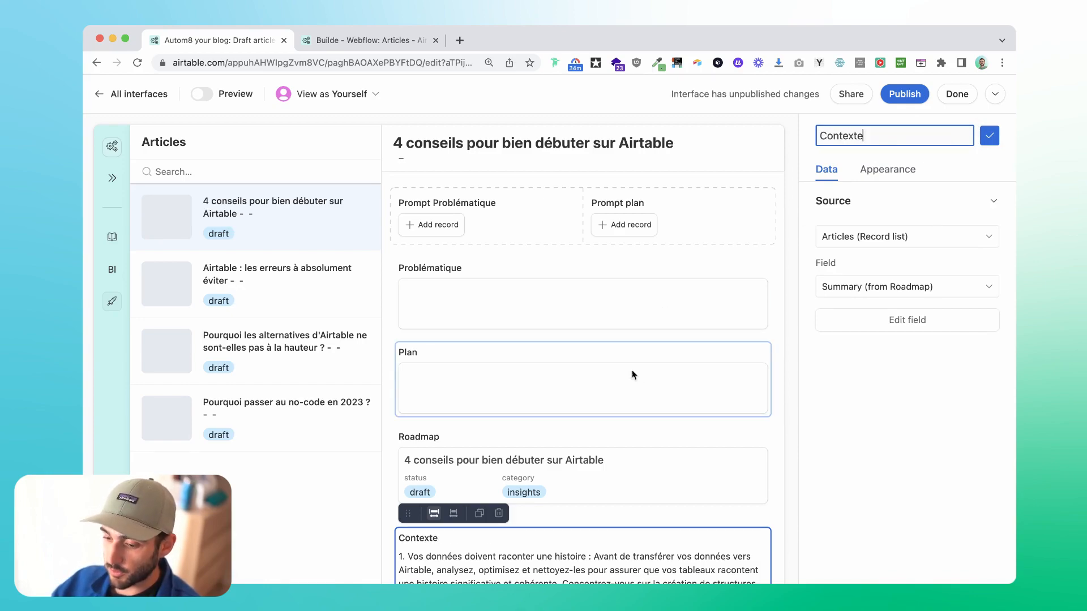
Rename the Roadmap element in the article's detail area as Sujet.
{"action": "left_click", "coordinate": [634, 374]}
{"action": "left_click", "coordinate": [467, 437]}
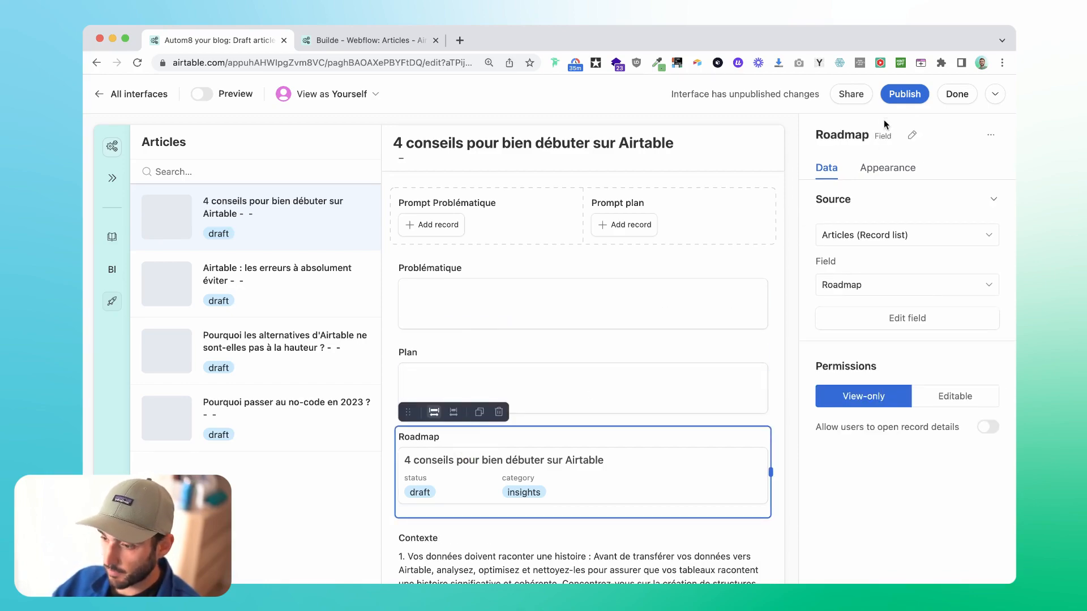
{"action": "left_click", "coordinate": [911, 135]}
{"action": "type", "text": "Sujet"}
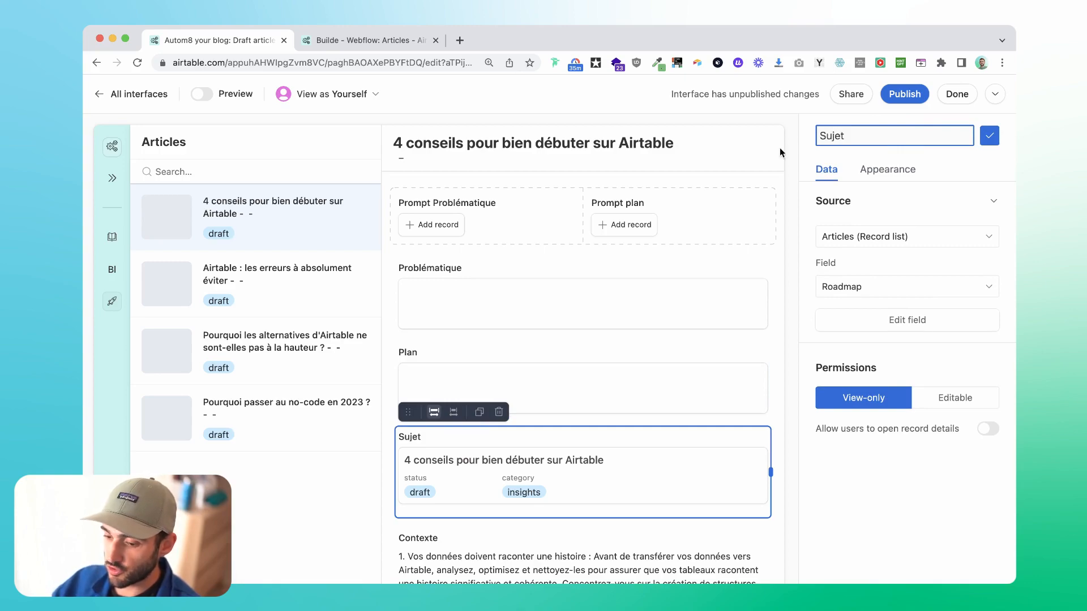
{"action": "left_click", "coordinate": [552, 284]}
Add a divider between the Problématique and Plan fields and make it full width.
{"action": "left_click", "coordinate": [120, 557]}
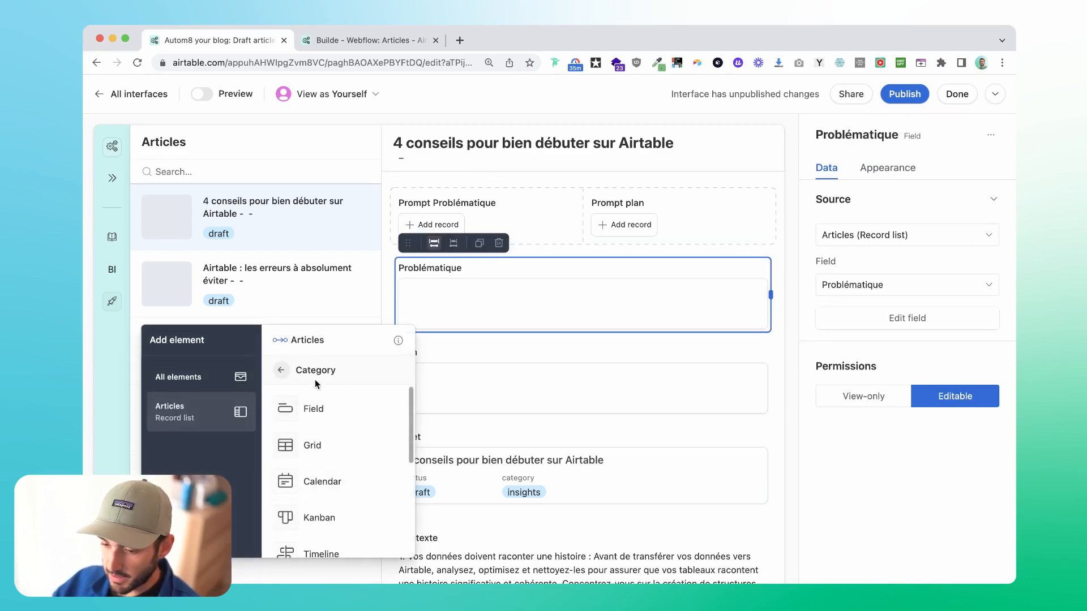
{"action": "left_click", "coordinate": [202, 385]}
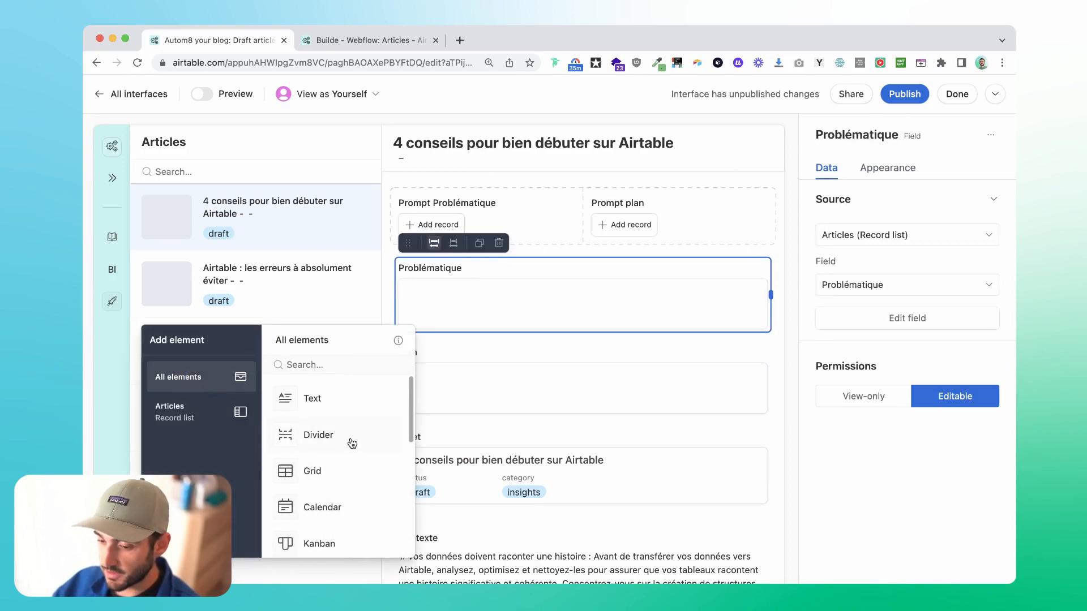
{"action": "left_click_drag", "start_coordinate": [352, 443], "coordinate": [579, 339]}
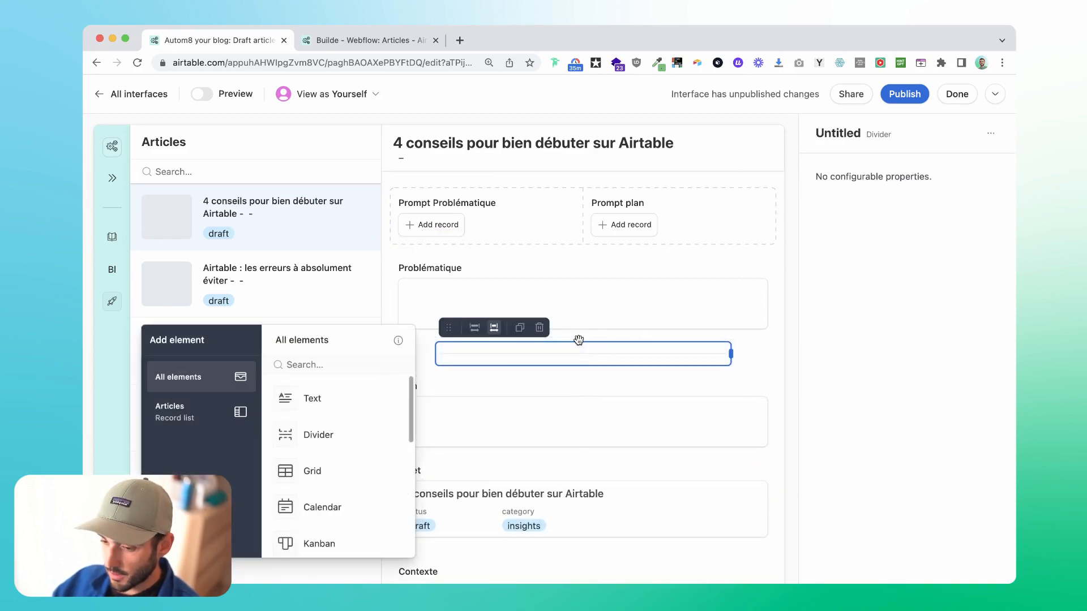
{"action": "left_click", "coordinate": [472, 333]}
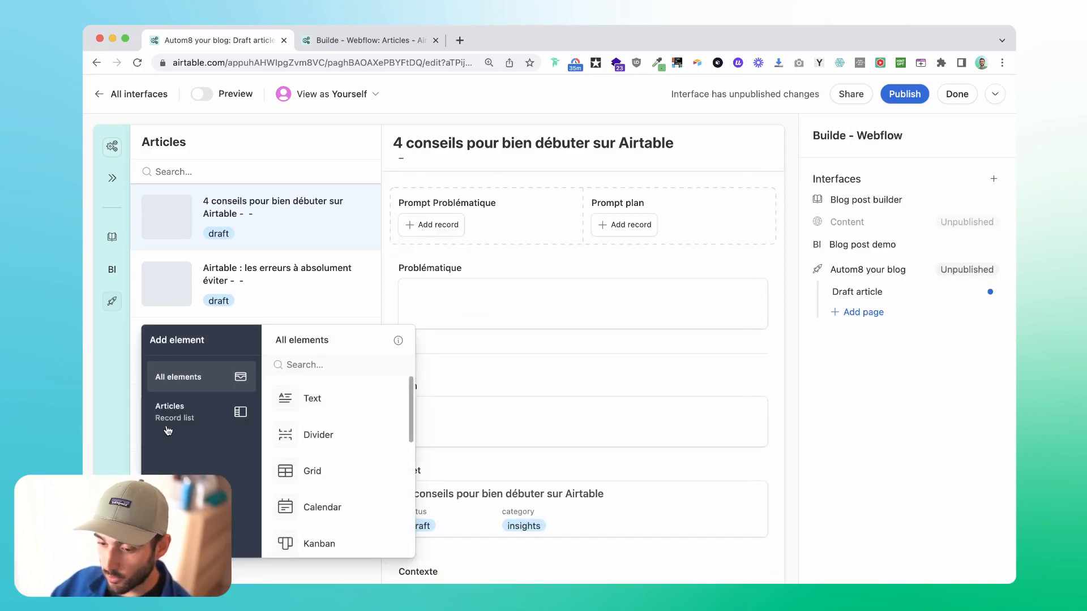
Look through the Articles record list elements and the general elements for a suitable one to add.
{"action": "left_click", "coordinate": [200, 416]}
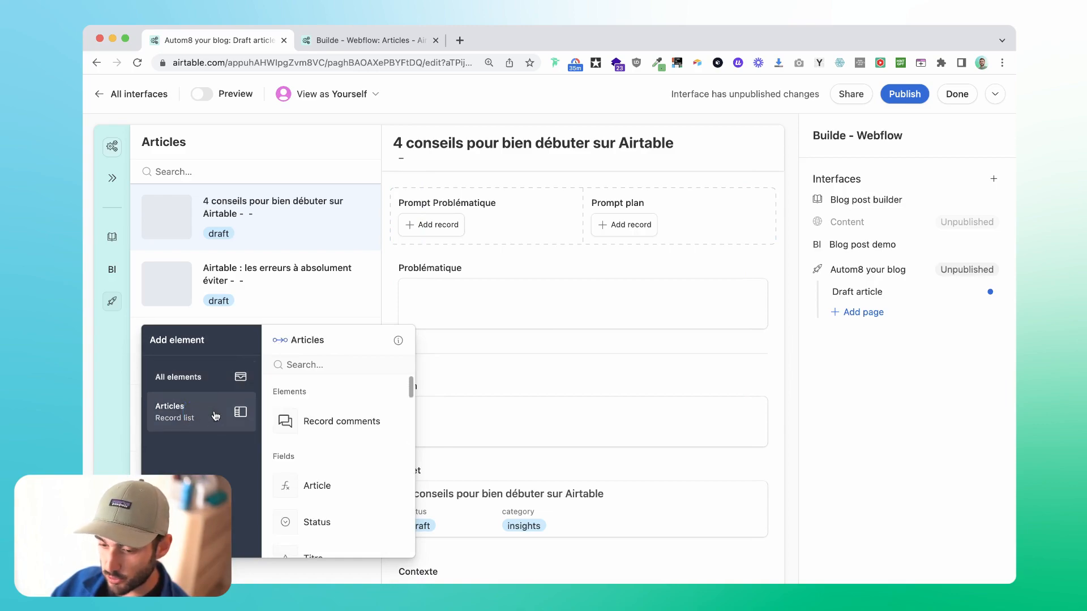
{"action": "scroll", "coordinate": [340, 455], "scroll_direction": "down", "scroll_amount": 10}
{"action": "scroll", "coordinate": [340, 456], "scroll_direction": "up", "scroll_amount": 10}
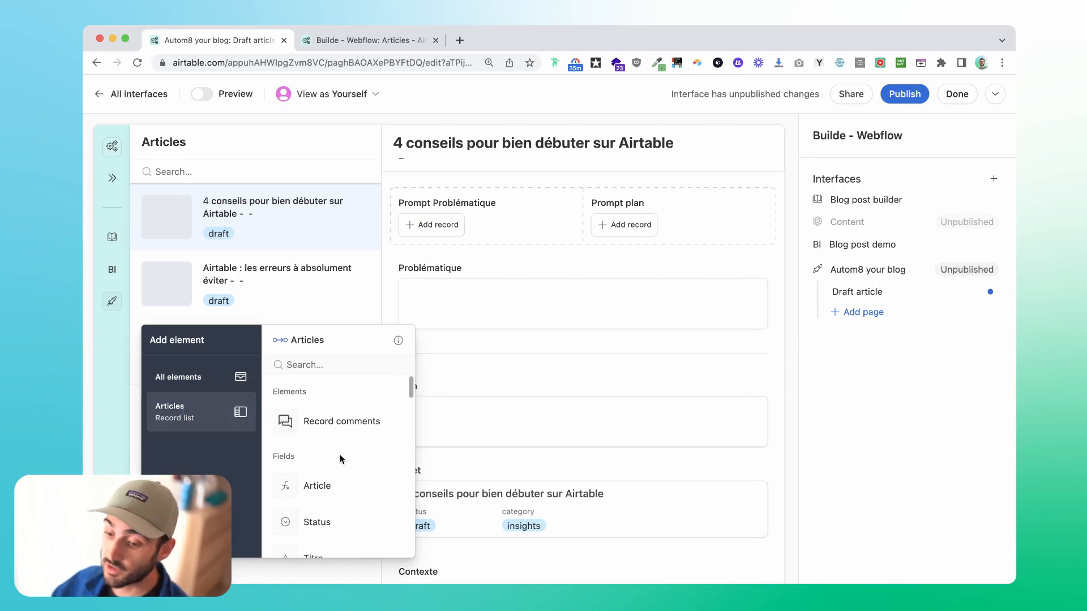
{"action": "left_click", "coordinate": [206, 376]}
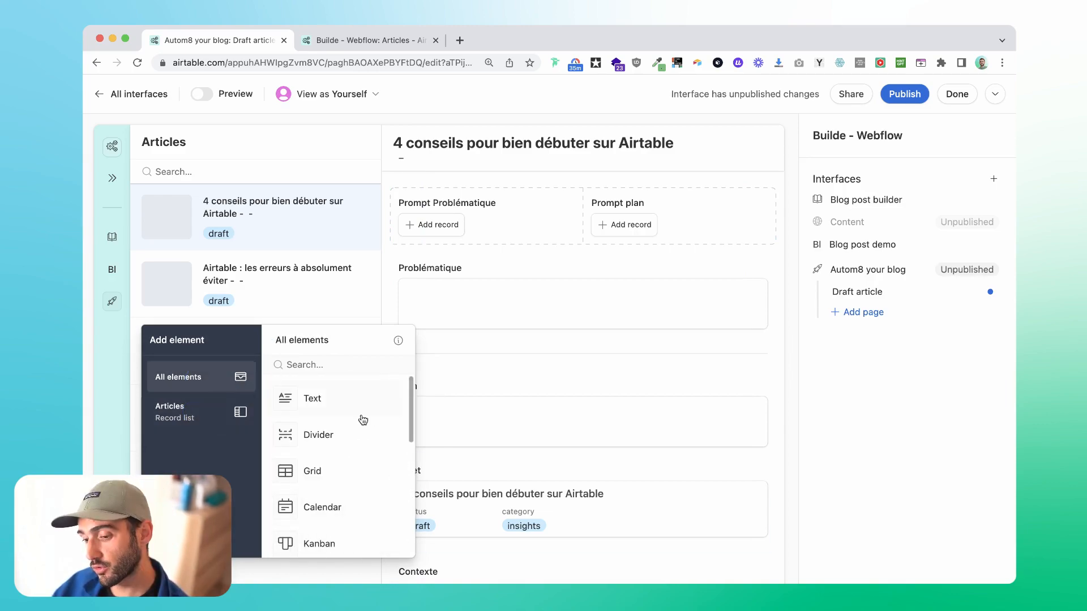
{"action": "scroll", "coordinate": [359, 433], "scroll_direction": "down", "scroll_amount": 5}
{"action": "scroll", "coordinate": [360, 448], "scroll_direction": "down", "scroll_amount": 2}
{"action": "scroll", "coordinate": [360, 447], "scroll_direction": "up", "scroll_amount": 6}
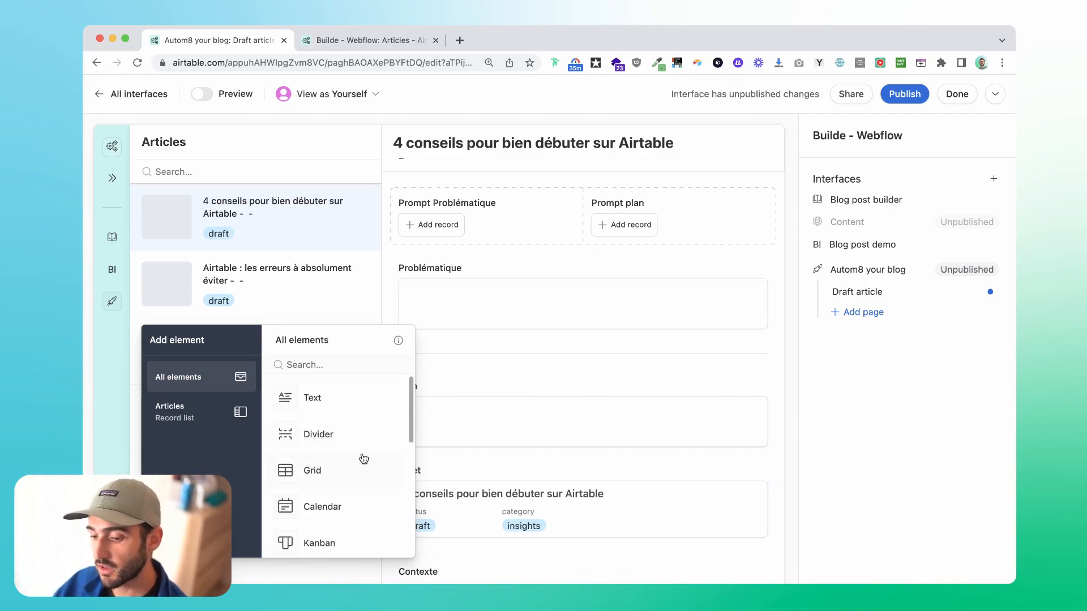
{"action": "scroll", "coordinate": [362, 456], "scroll_direction": "down", "scroll_amount": 1}
{"action": "scroll", "coordinate": [356, 407], "scroll_direction": "up", "scroll_amount": 2}
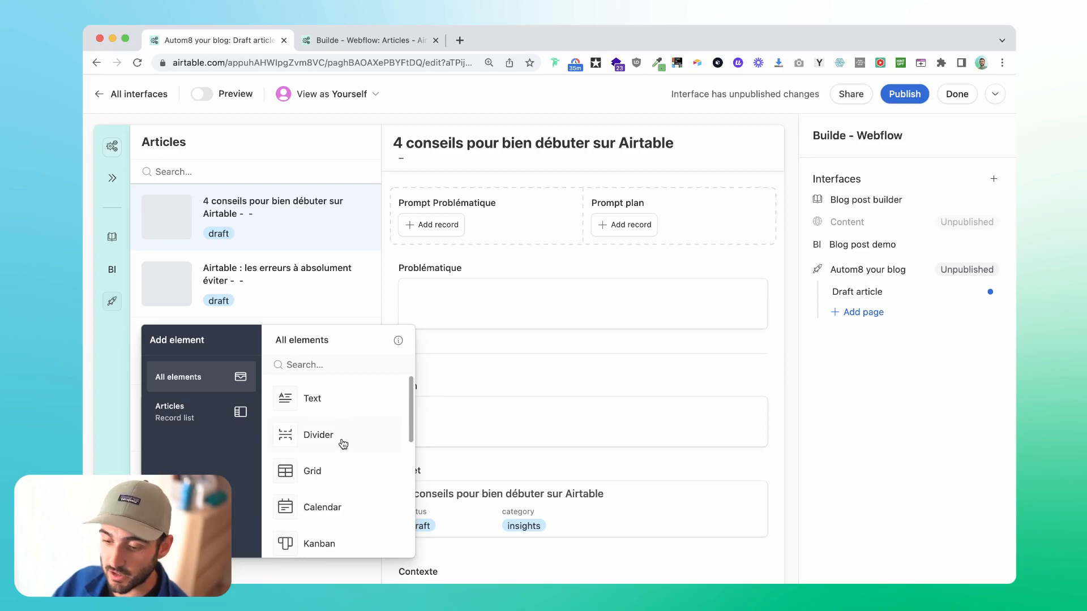
{"action": "scroll", "coordinate": [318, 433], "scroll_direction": "down", "scroll_amount": 3}
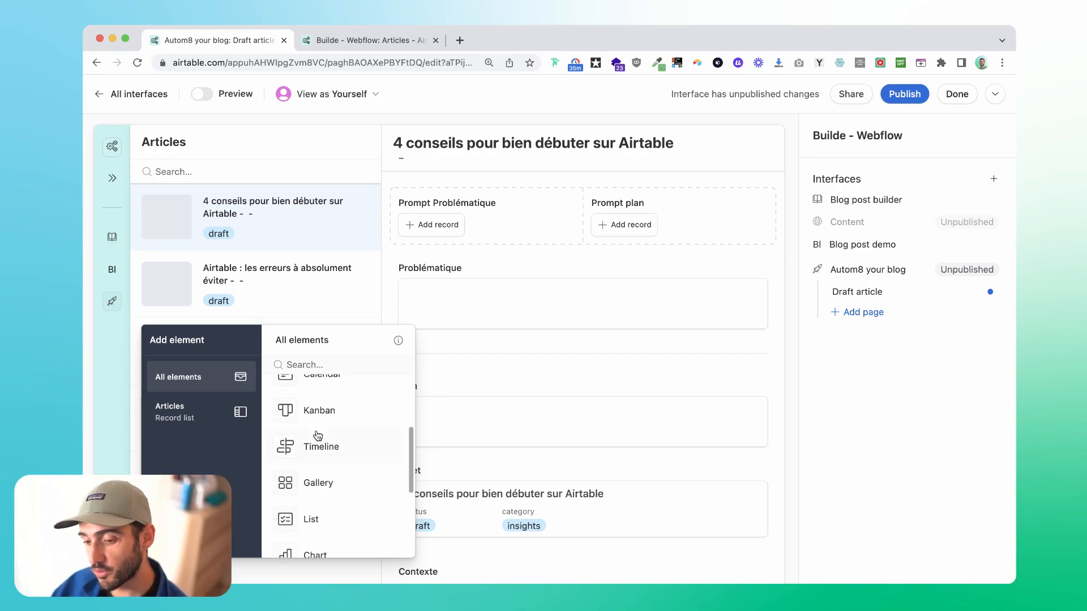
{"action": "scroll", "coordinate": [400, 418], "scroll_direction": "up", "scroll_amount": 1}
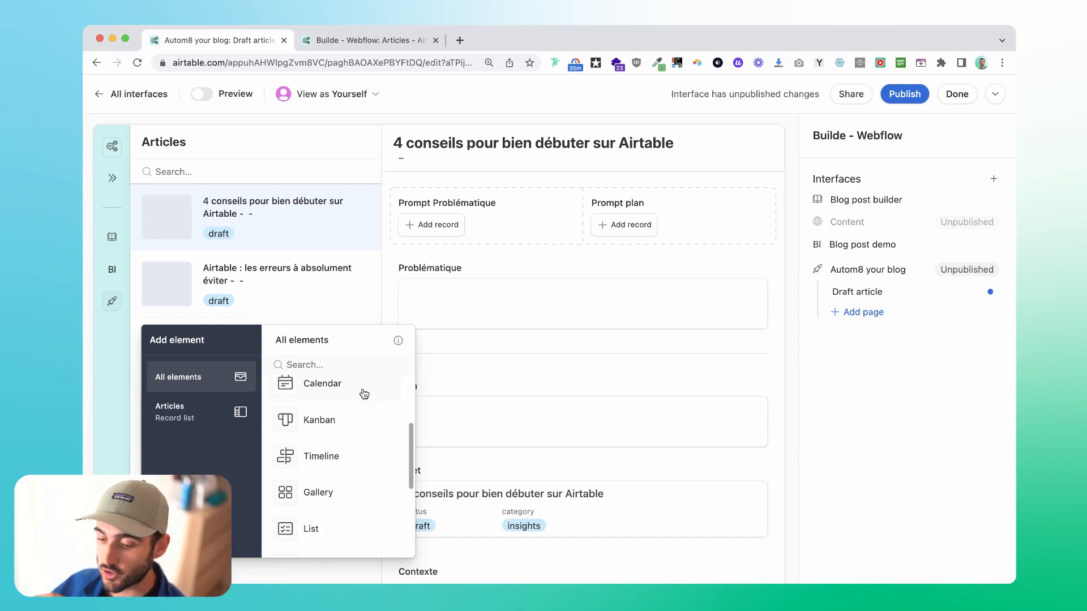
{"action": "left_click", "coordinate": [554, 332]}
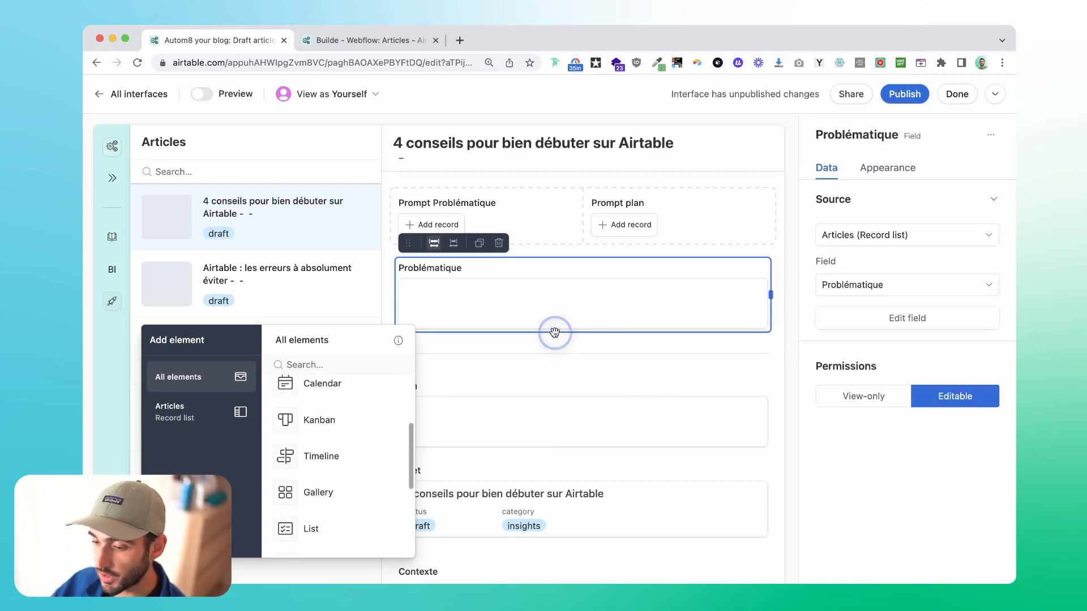
{"action": "left_click", "coordinate": [555, 342]}
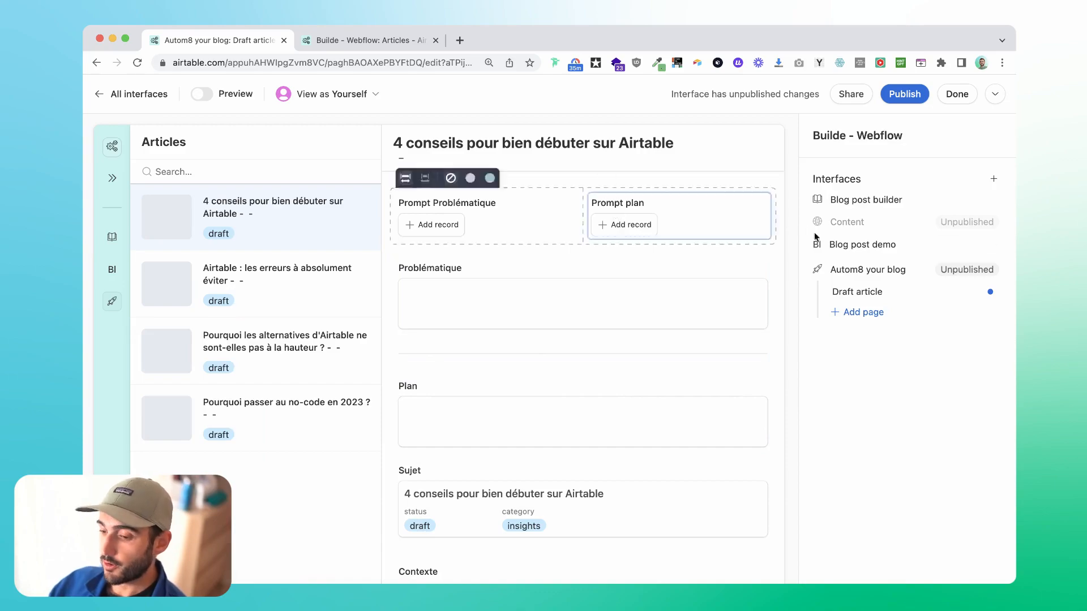
Add two buttons above the Prompt Problématique and Prompt plan fields and arrange them side by side.
{"action": "left_click", "coordinate": [164, 568]}
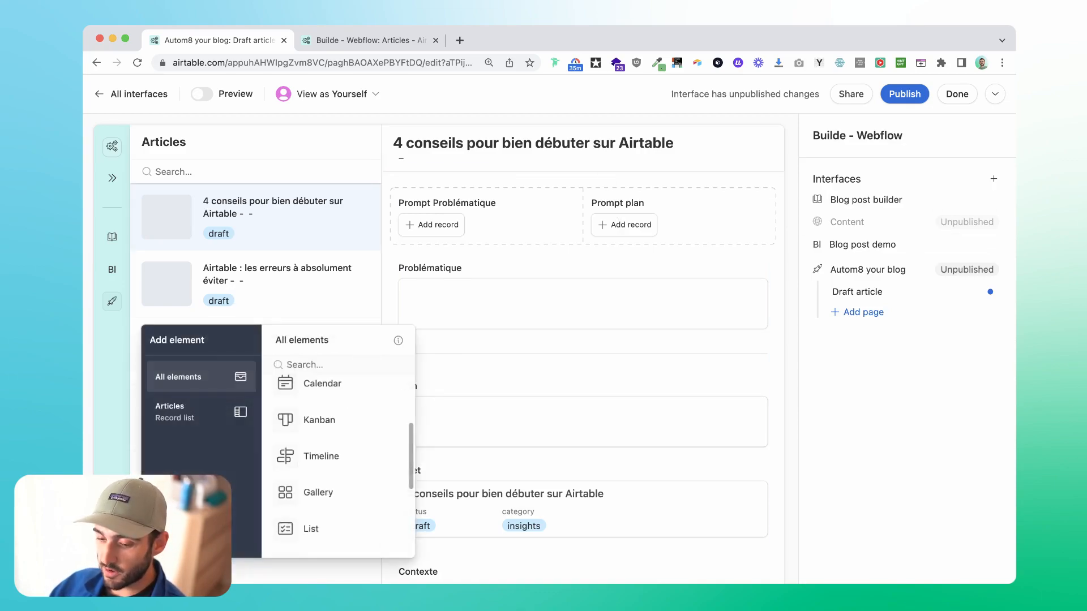
{"action": "left_click", "coordinate": [290, 365]}
{"action": "type", "text": "bu"}
{"action": "left_click", "coordinate": [315, 399]}
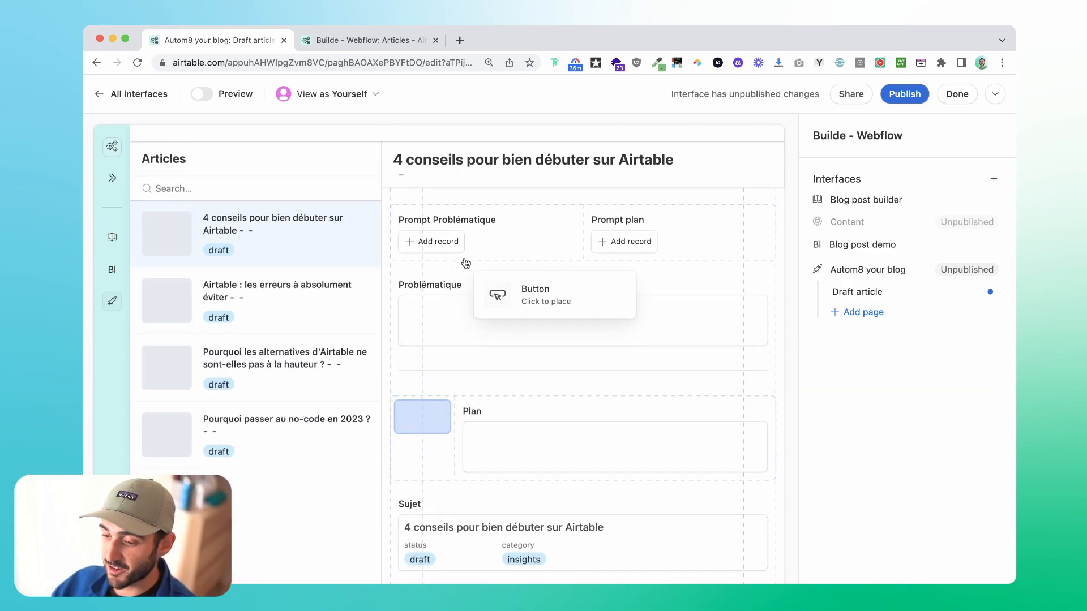
{"action": "left_click", "coordinate": [428, 201]}
{"action": "left_click", "coordinate": [480, 169]}
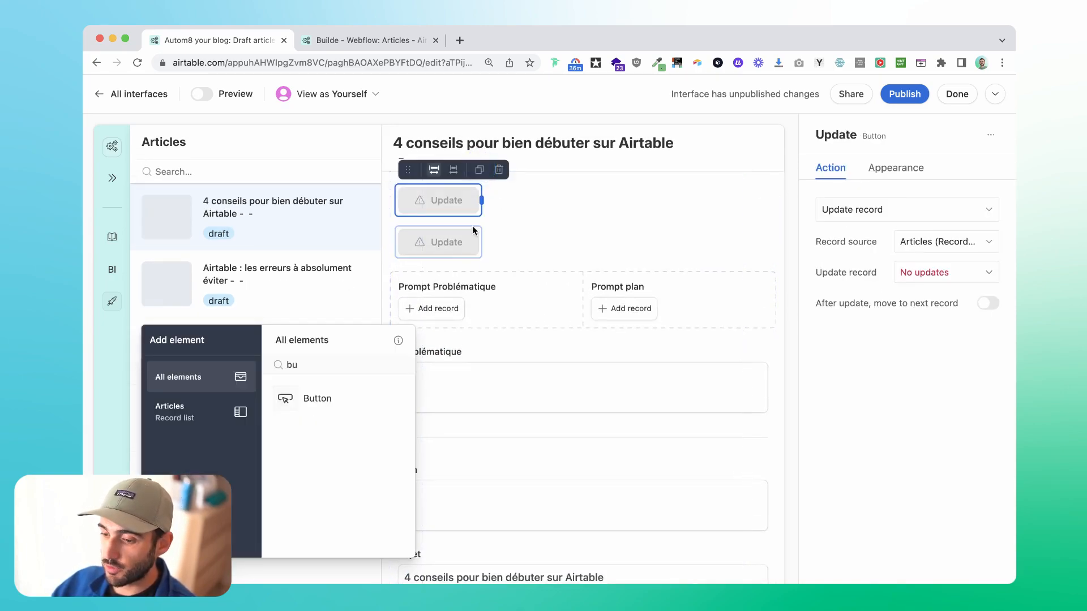
{"action": "left_click", "coordinate": [456, 241]}
{"action": "left_click_drag", "start_coordinate": [405, 212], "coordinate": [553, 208]}
Rename the first button as Créer la problématique and the second as Créer le plan.
{"action": "left_click", "coordinate": [911, 132]}
{"action": "type", "text": "Créer"}
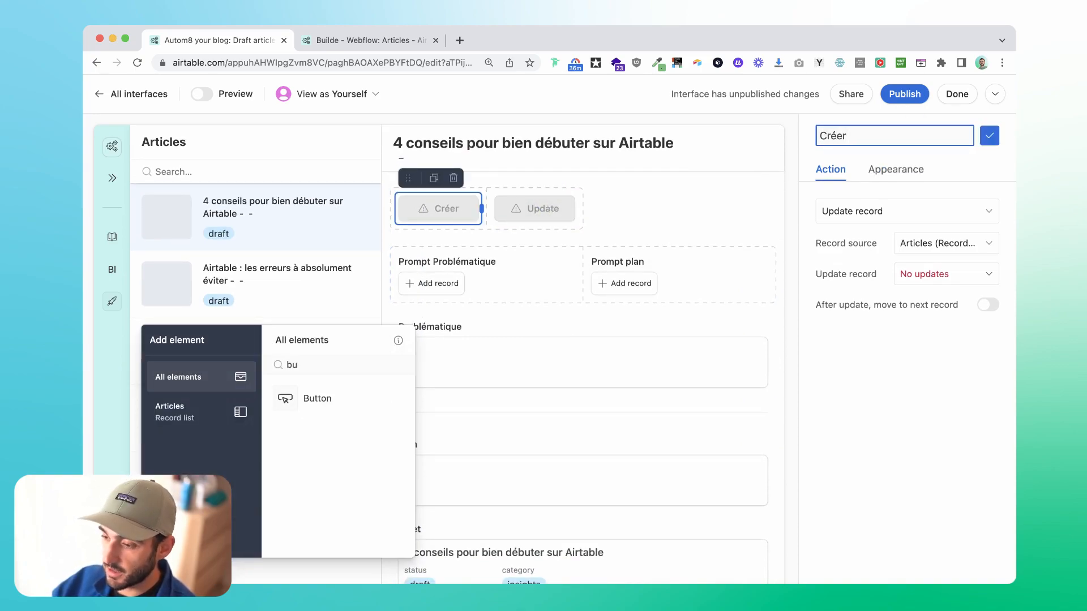
{"action": "type", "text": " la problémti"}
{"action": "left_click", "coordinate": [534, 208]}
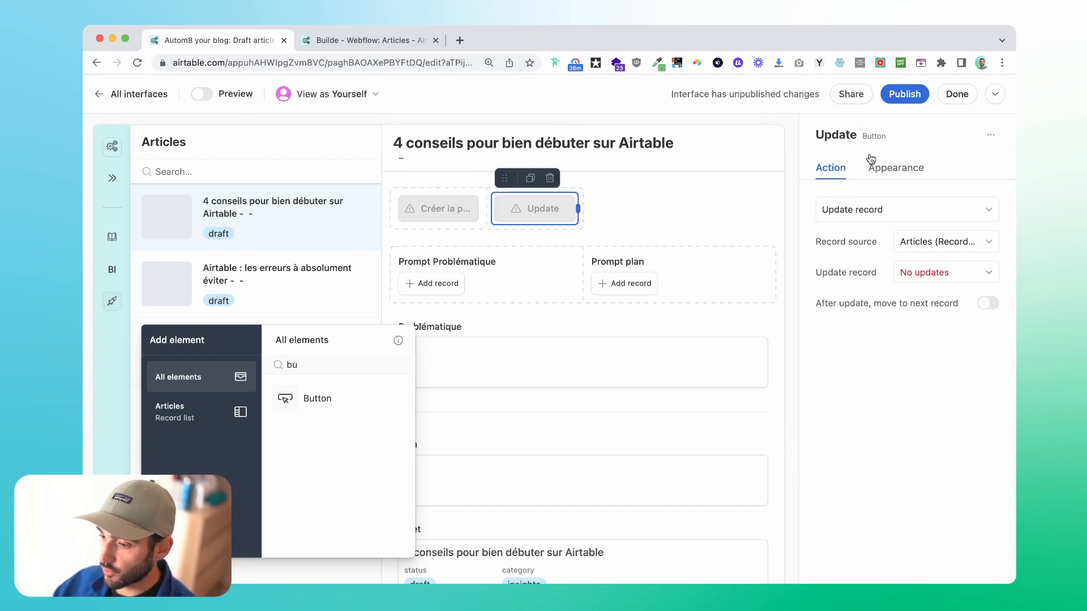
{"action": "left_click", "coordinate": [904, 137]}
{"action": "type", "text": "Créer le plan"}
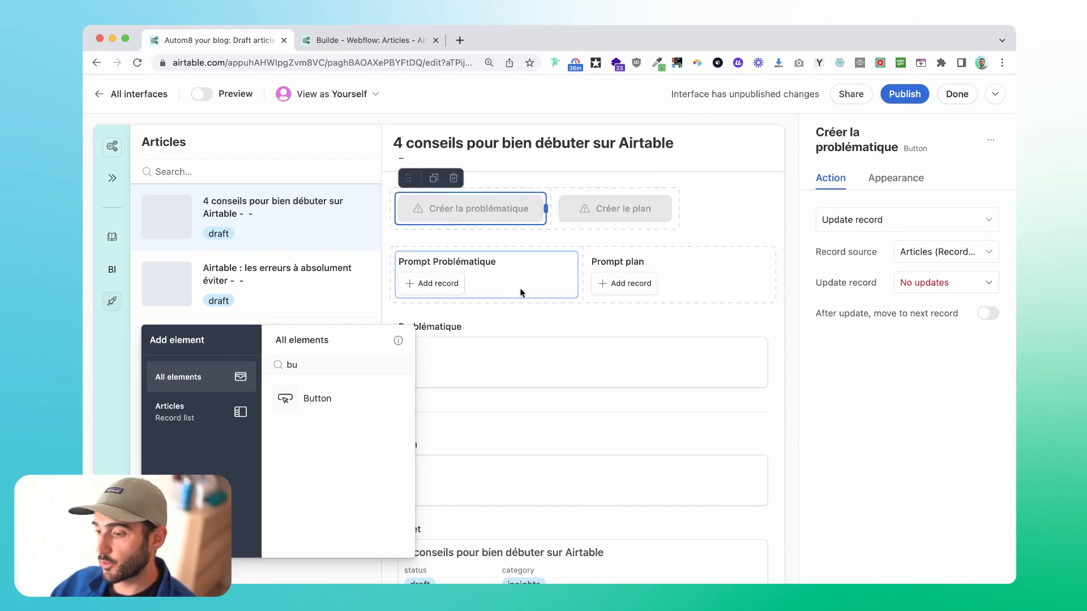
Make the problématique button set GPT-4 Status to create_problematique, and style it blue with the label Créer problématique.
{"action": "left_click", "coordinate": [838, 222]}
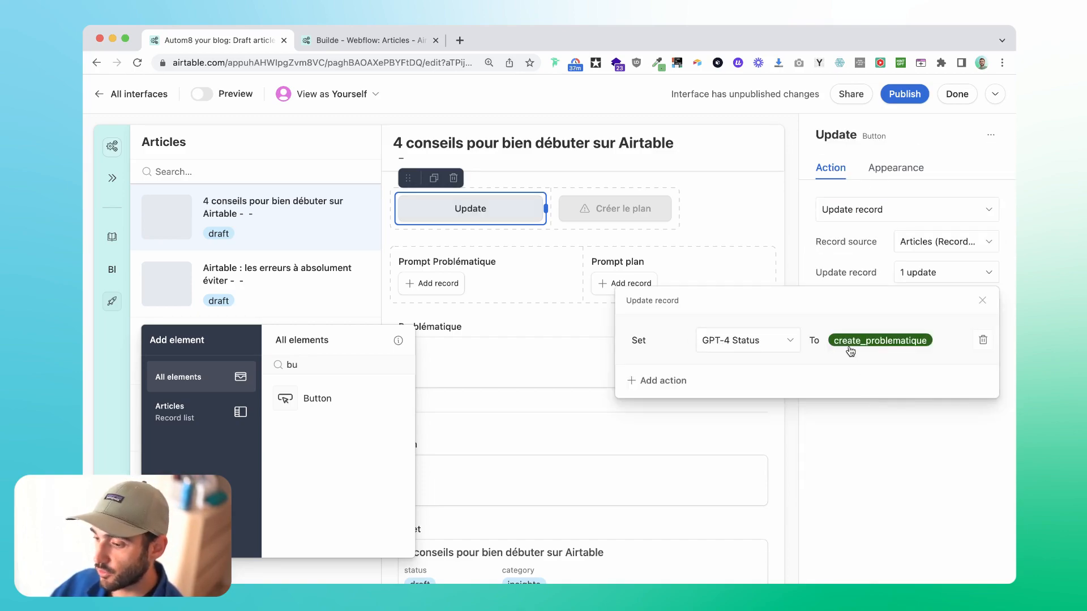
{"action": "left_click", "coordinate": [892, 169]}
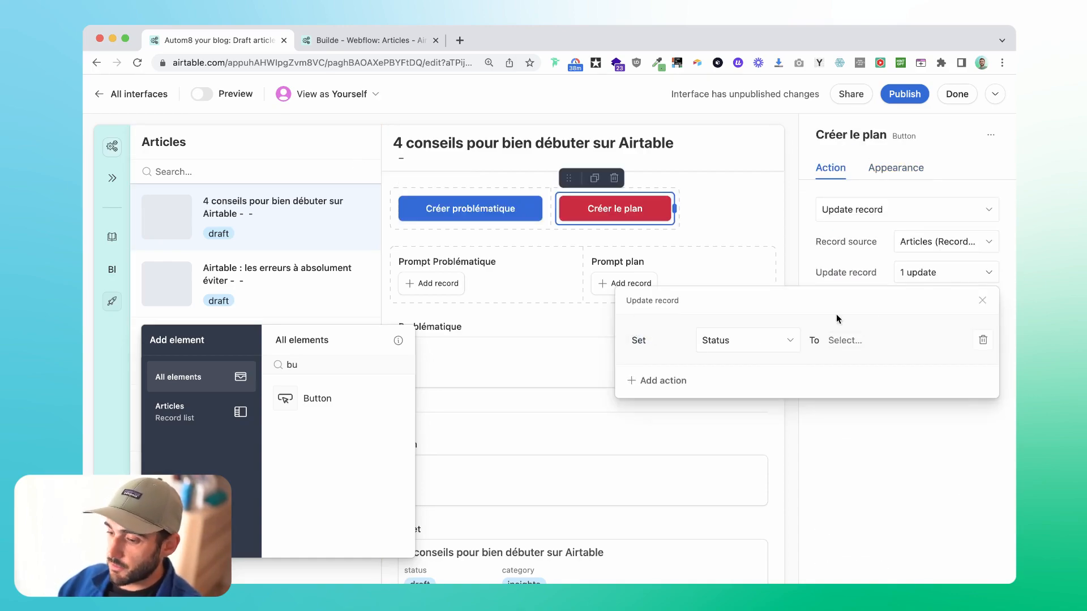
Choose GPT-4 Status as the field the Créer le plan button updates, and switch the page to preview.
{"action": "left_click", "coordinate": [761, 342]}
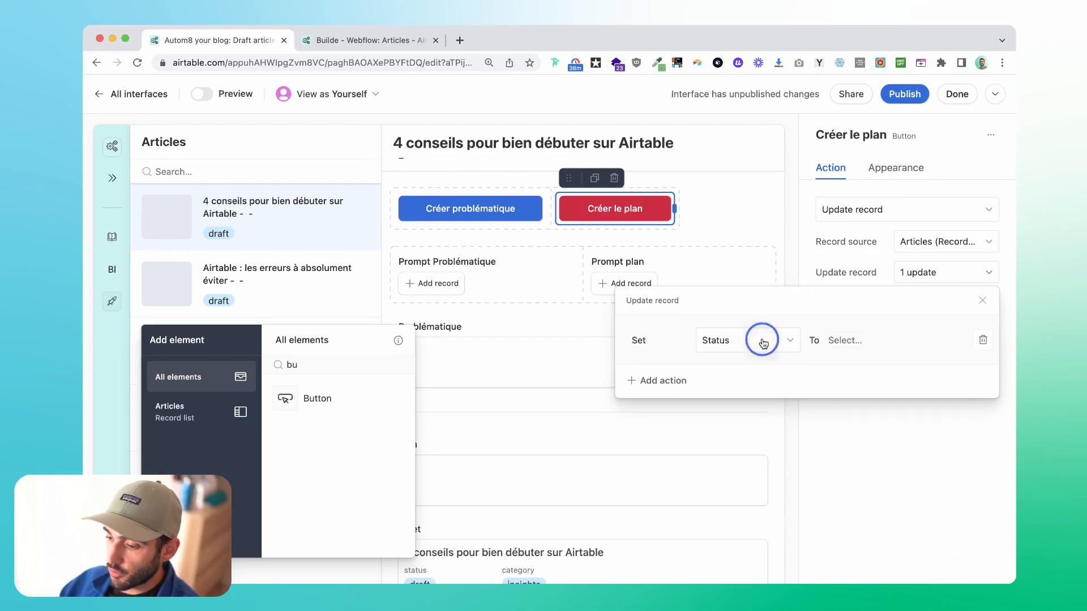
{"action": "type", "text": "gpt-"}
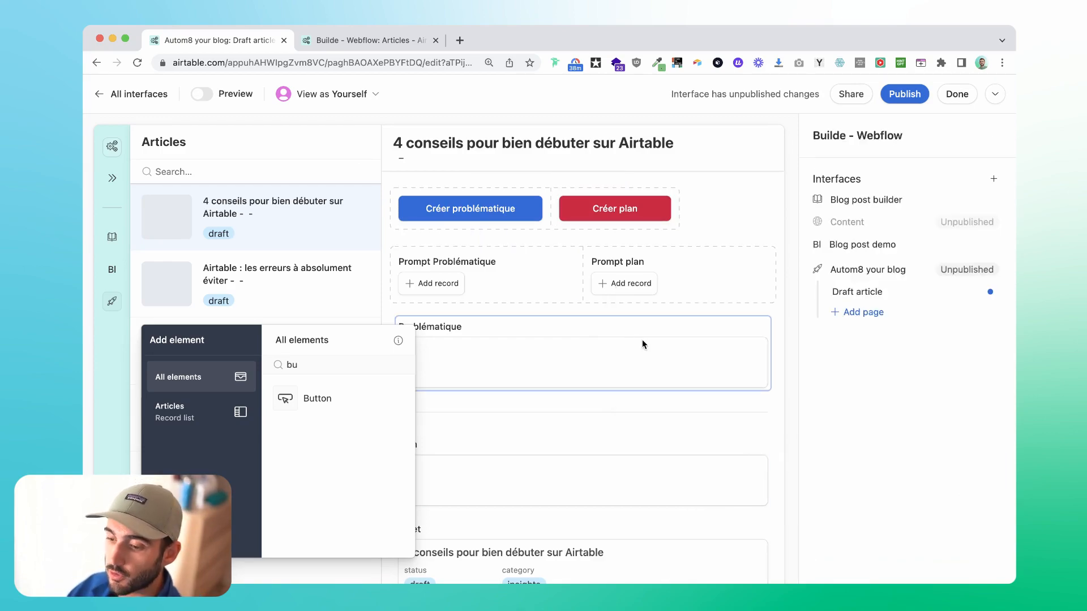
{"action": "left_click", "coordinate": [201, 95]}
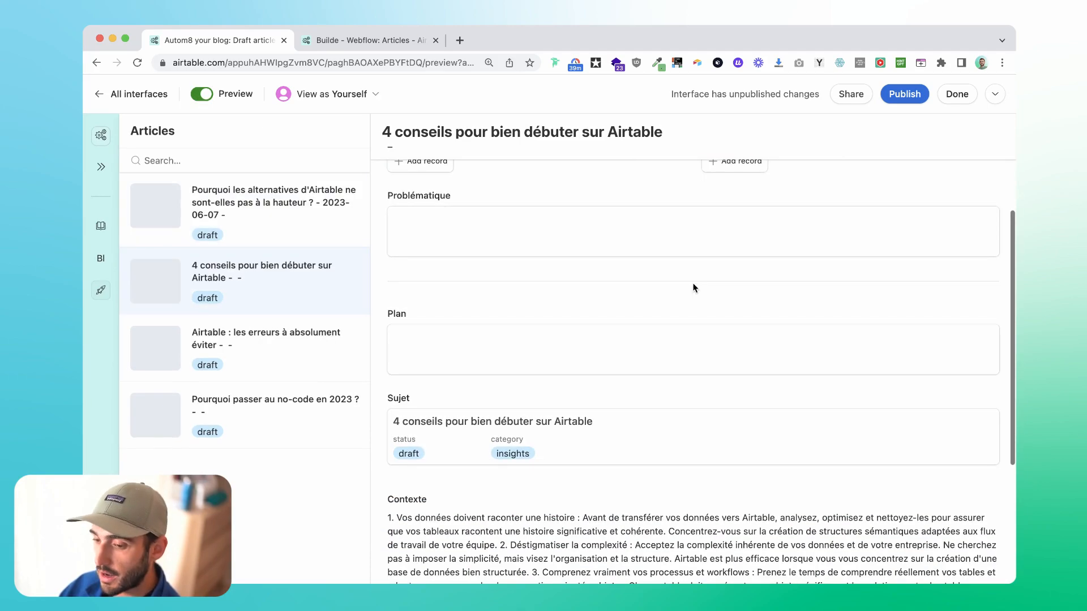
Browse the existing records offered for the Prompt Problématique and Prompt plan fields.
{"action": "left_click", "coordinate": [419, 247]}
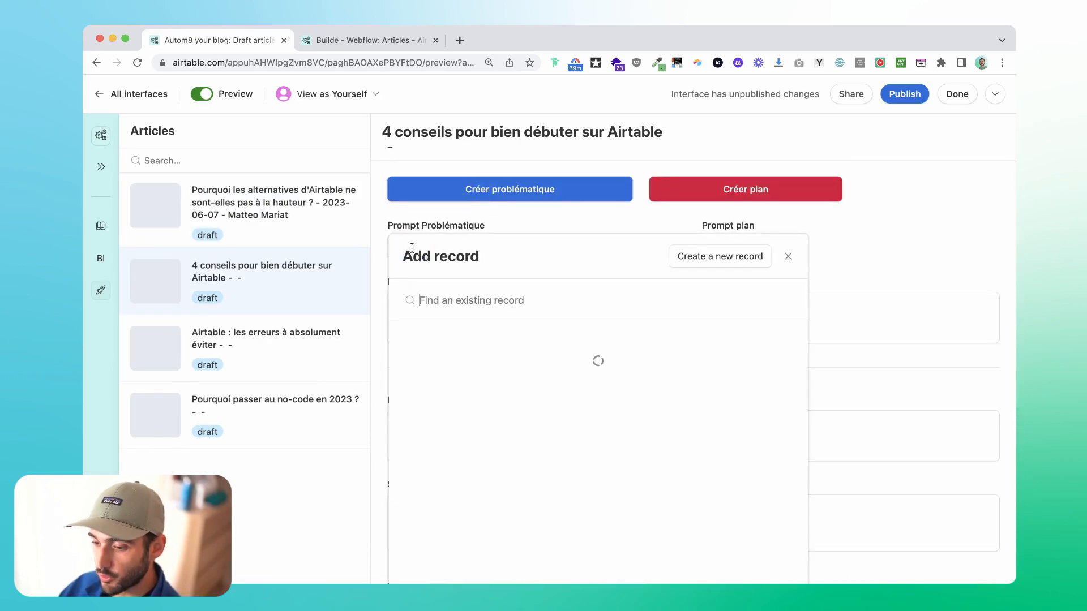
{"action": "scroll", "coordinate": [590, 488], "scroll_direction": "down", "scroll_amount": 3}
{"action": "left_click", "coordinate": [582, 206]}
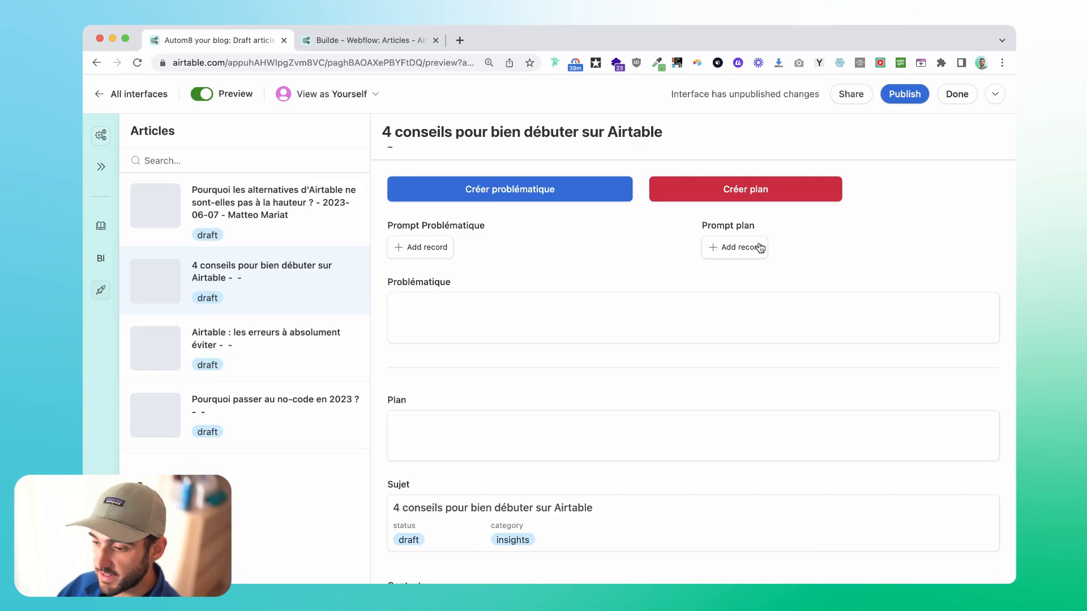
{"action": "left_click", "coordinate": [757, 247]}
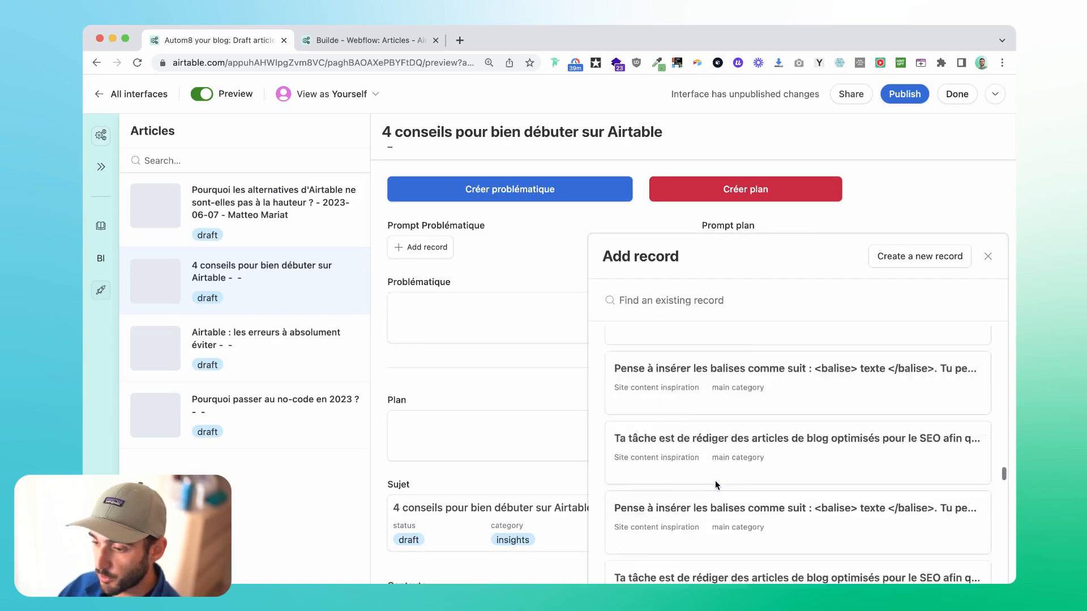
Enter the test text sjjskjdksj in the Problématique field and sdsd in the Plan field.
{"action": "left_click", "coordinate": [502, 312]}
{"action": "type", "text": "sjjskjdksj"}
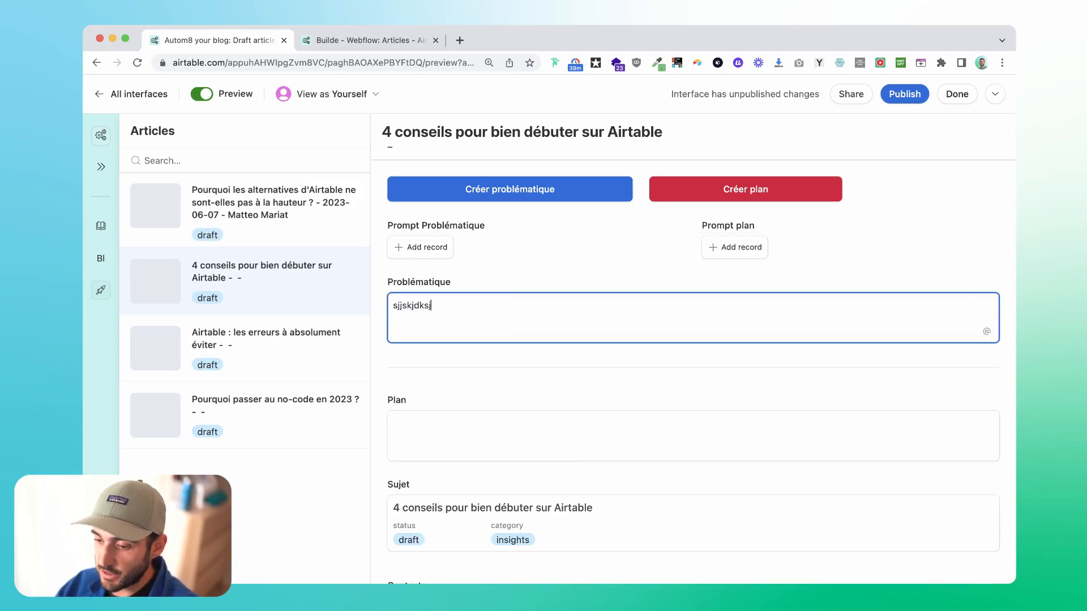
{"action": "left_click", "coordinate": [462, 446]}
{"action": "type", "text": "sdsd"}
{"action": "scroll", "coordinate": [463, 446], "scroll_direction": "down", "scroll_amount": 5}
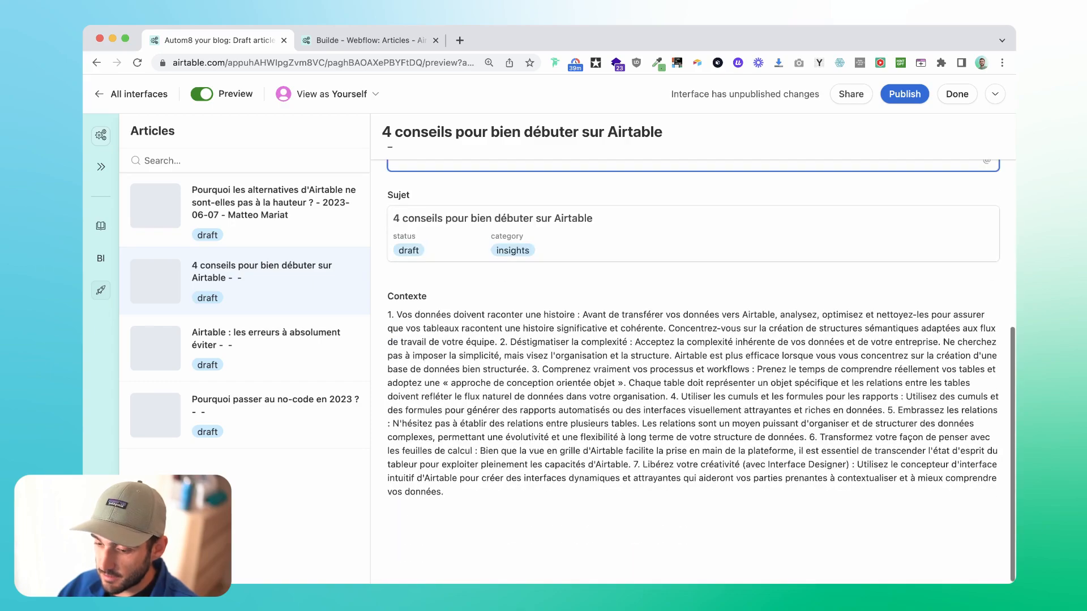
{"action": "left_click", "coordinate": [486, 537]}
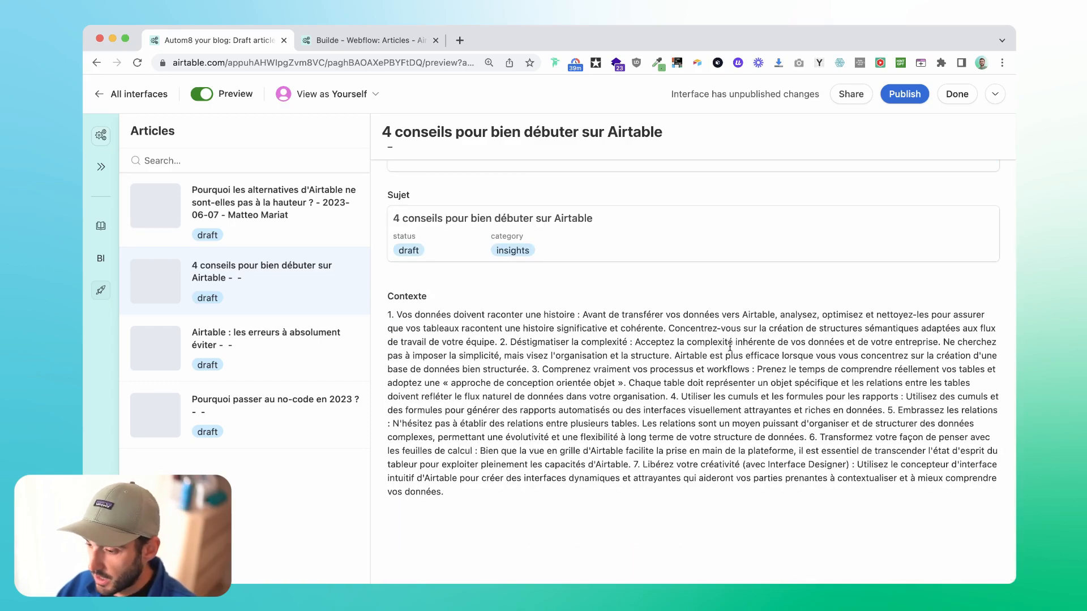
{"action": "scroll", "coordinate": [481, 503], "scroll_direction": "up", "scroll_amount": 5}
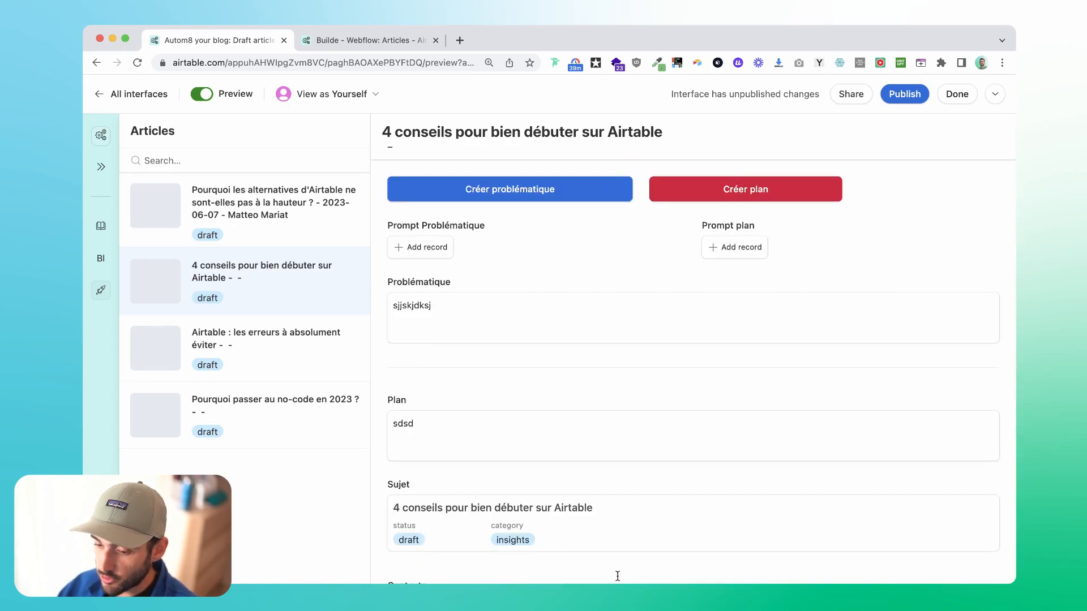
{"action": "scroll", "coordinate": [753, 357], "scroll_direction": "down", "scroll_amount": 5}
{"action": "scroll", "coordinate": [752, 358], "scroll_direction": "up", "scroll_amount": 5}
Check which records can be linked in Prompt Problématique, and close the record list.
{"action": "left_click", "coordinate": [425, 247]}
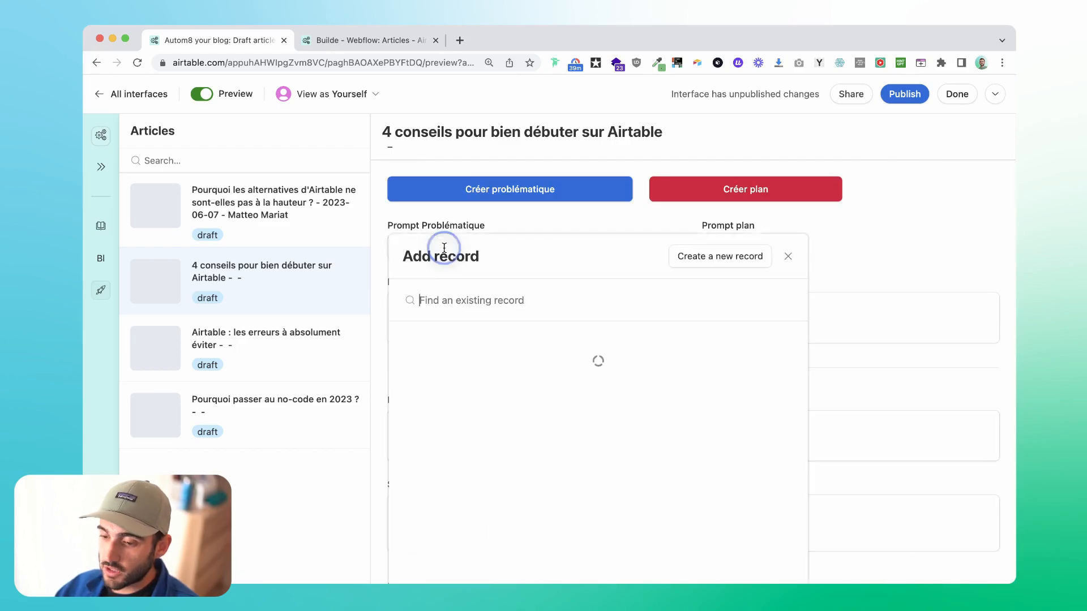
{"action": "scroll", "coordinate": [636, 445], "scroll_direction": "down", "scroll_amount": 15}
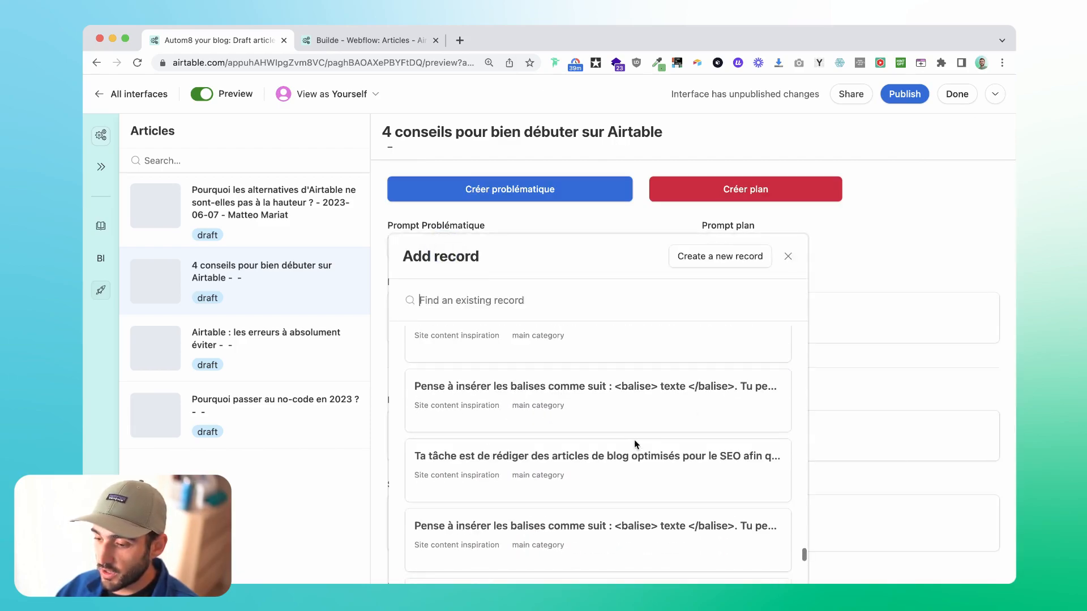
{"action": "left_click", "coordinate": [891, 257]}
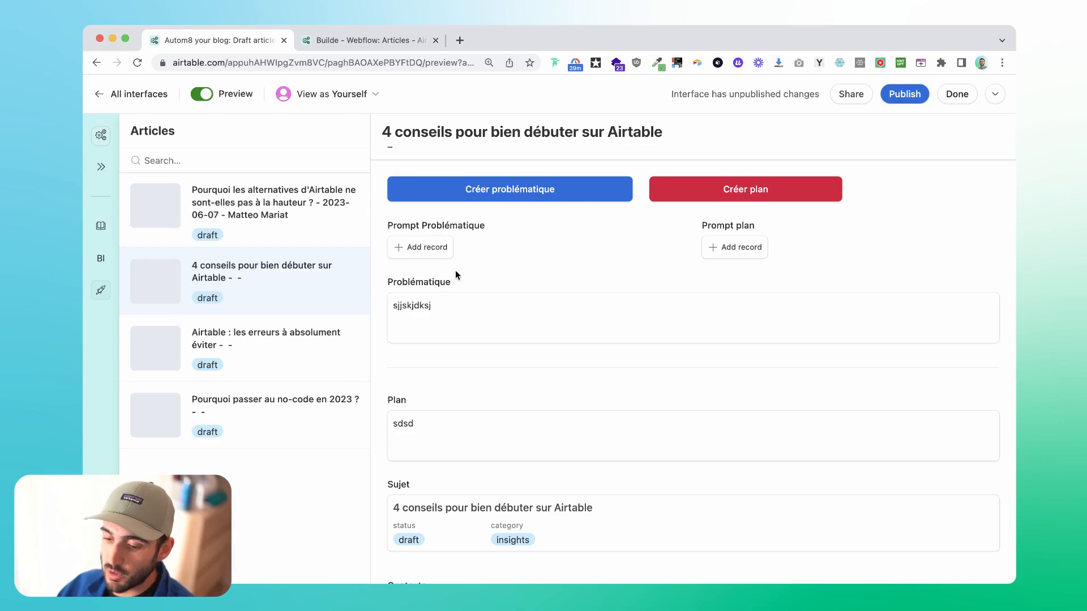
Leave the preview and limit Prompt Problématique's selectable records to specific records with a filter on type.
{"action": "left_click", "coordinate": [211, 102]}
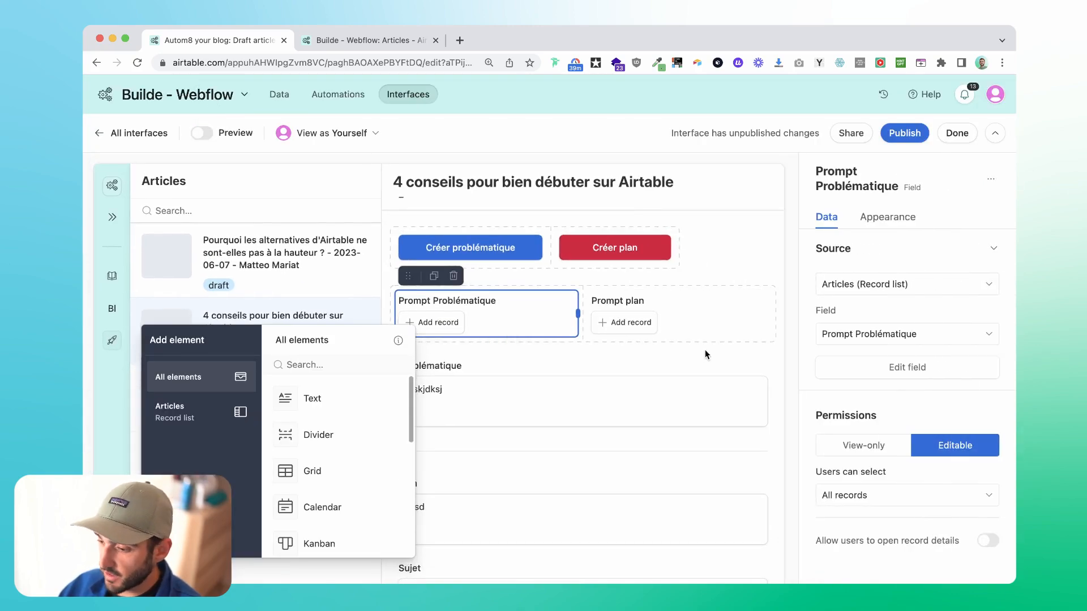
{"action": "left_click", "coordinate": [892, 494]}
{"action": "left_click", "coordinate": [861, 454]}
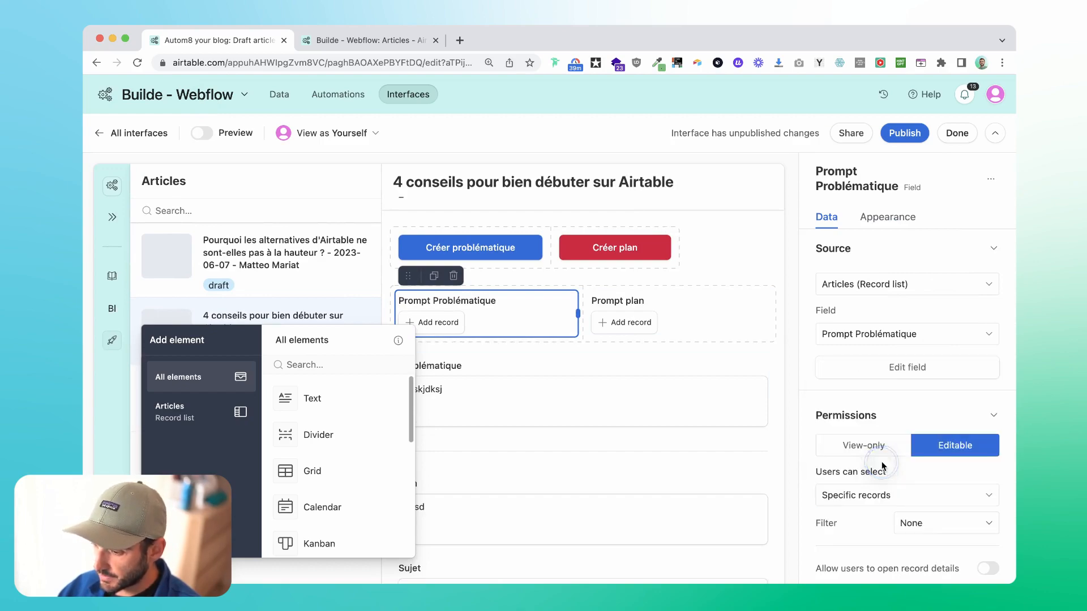
{"action": "left_click", "coordinate": [939, 522]}
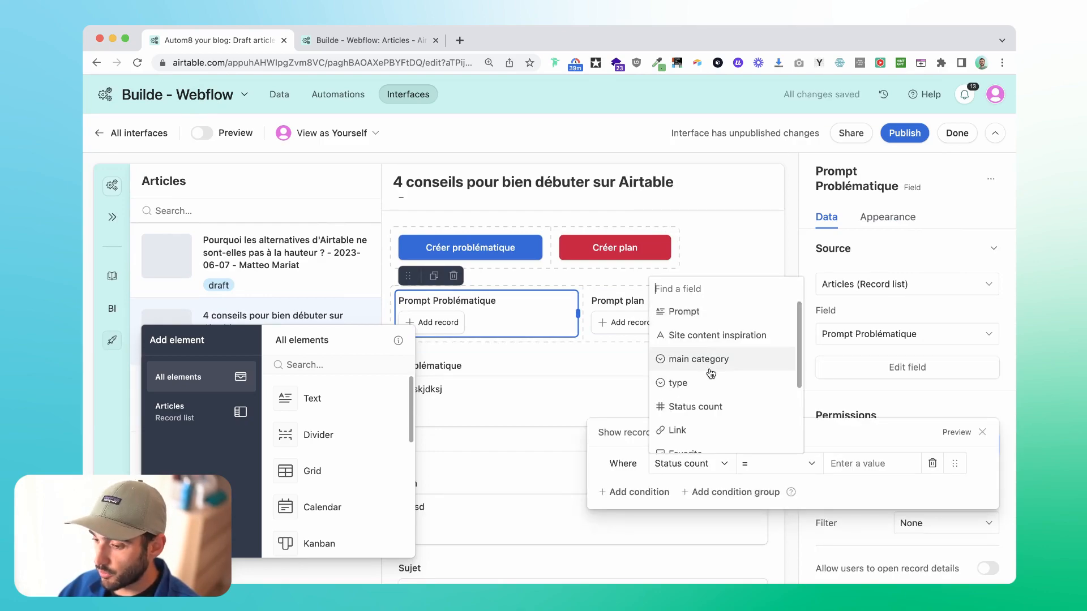
{"action": "left_click", "coordinate": [710, 382]}
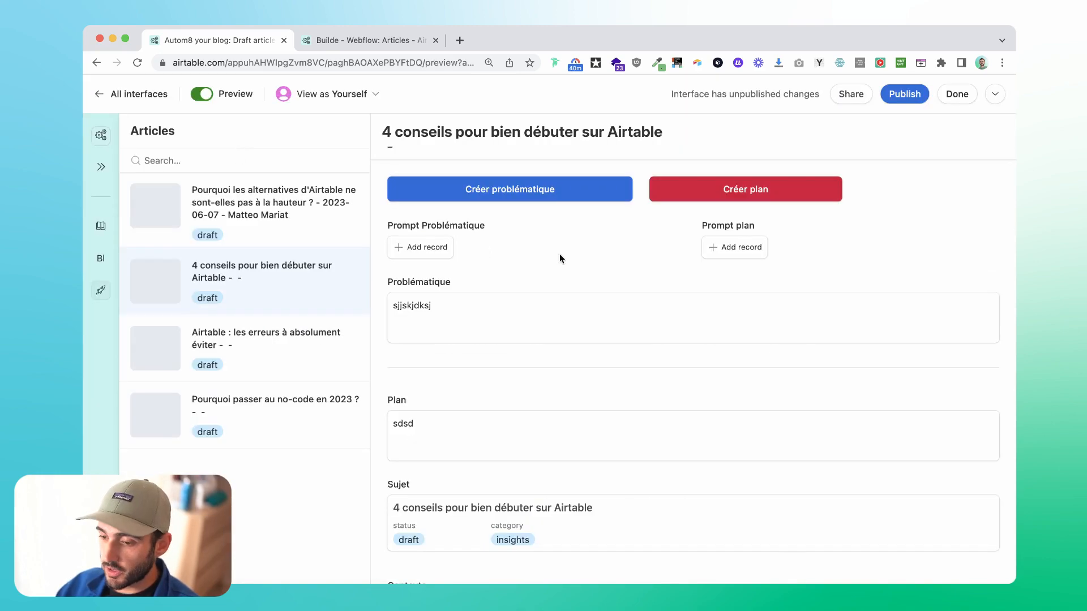
Link the "Agis comme un rédacteur de contenu" prompt to Prompt Problématique and the "Ta tâche est de rédiger des articles de blog" prompt to Prompt plan.
{"action": "left_click", "coordinate": [422, 248]}
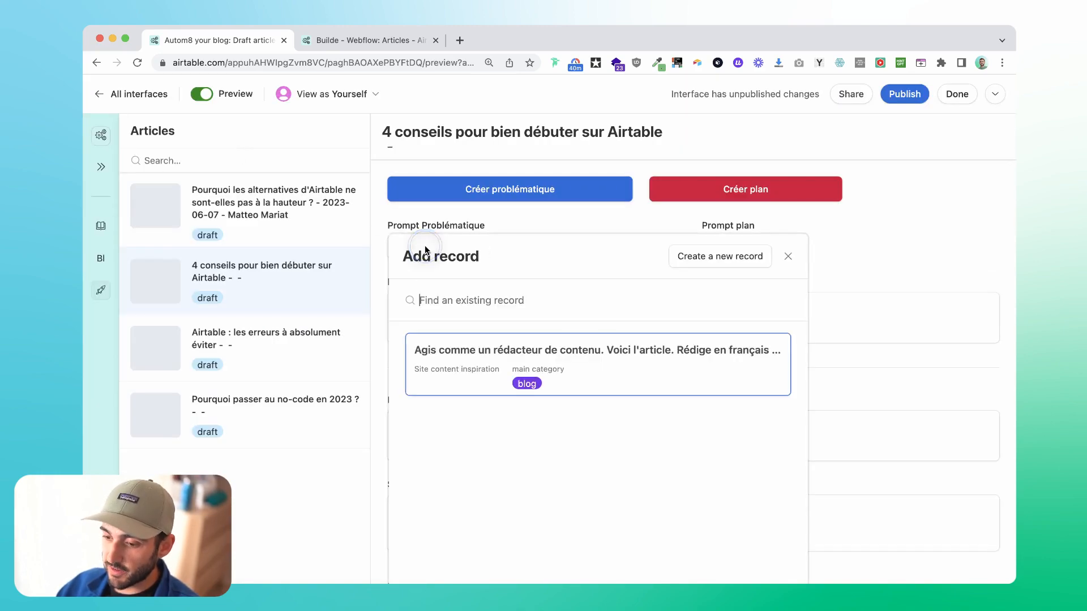
{"action": "left_click", "coordinate": [521, 375]}
{"action": "left_click", "coordinate": [755, 247]}
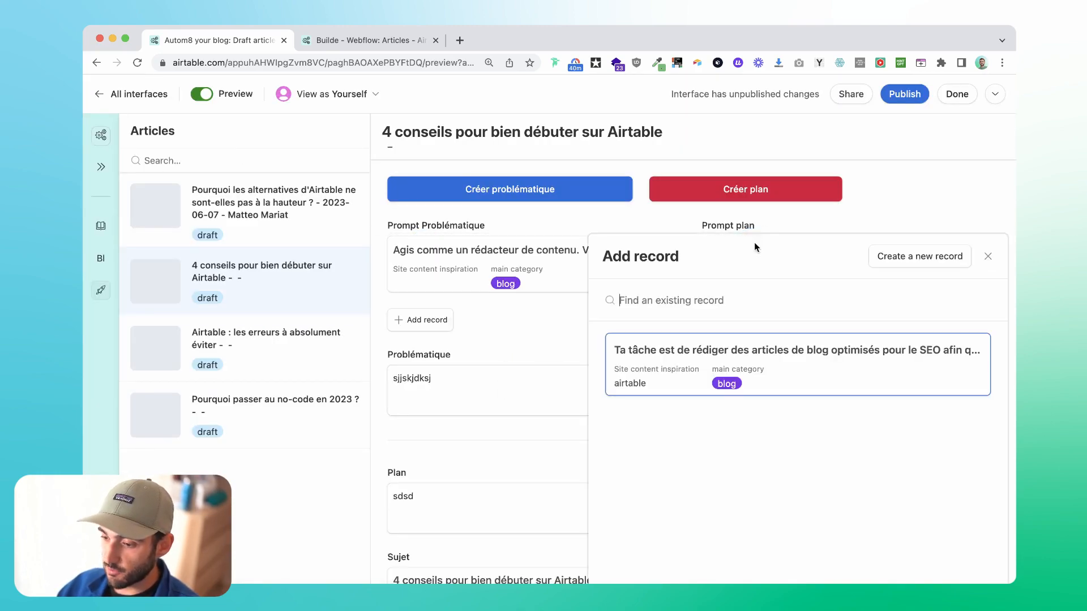
{"action": "left_click", "coordinate": [644, 355]}
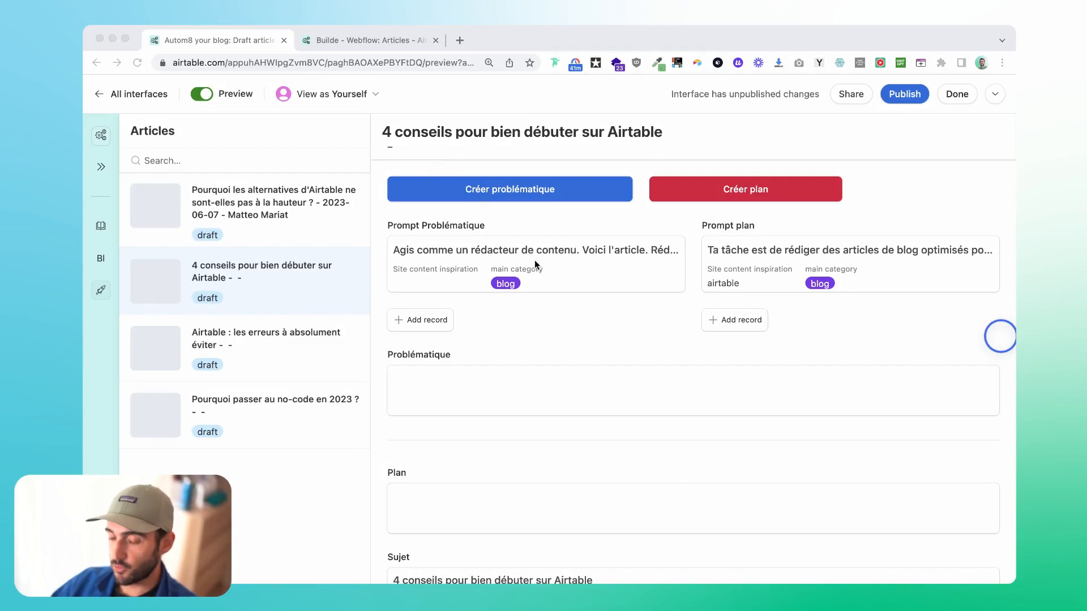
Generate the article's problématique with its button and review the generated plan.
{"action": "left_click", "coordinate": [499, 190]}
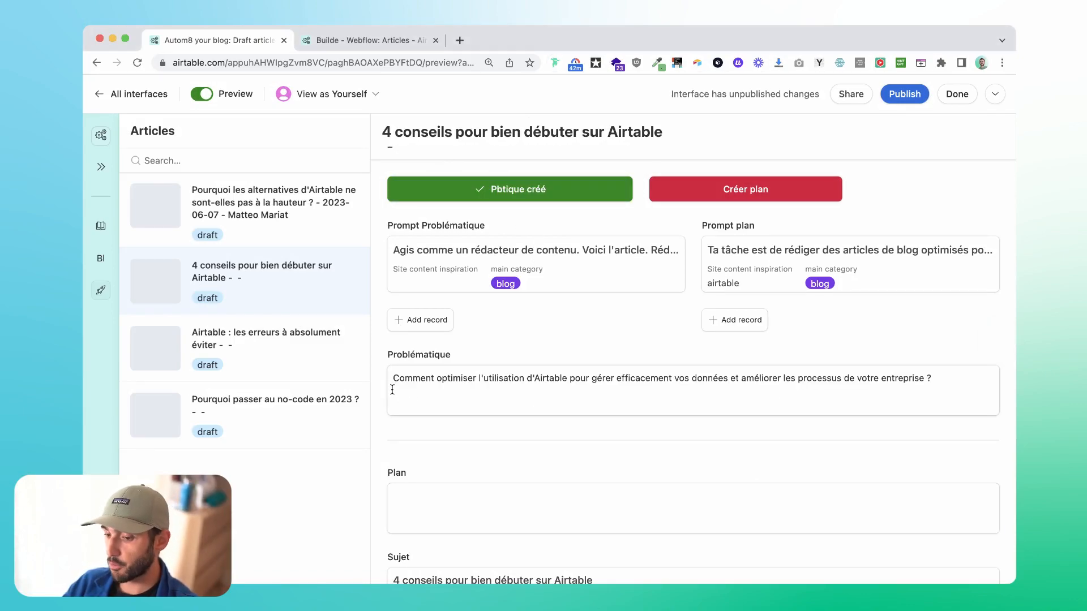
{"action": "left_click", "coordinate": [999, 339]}
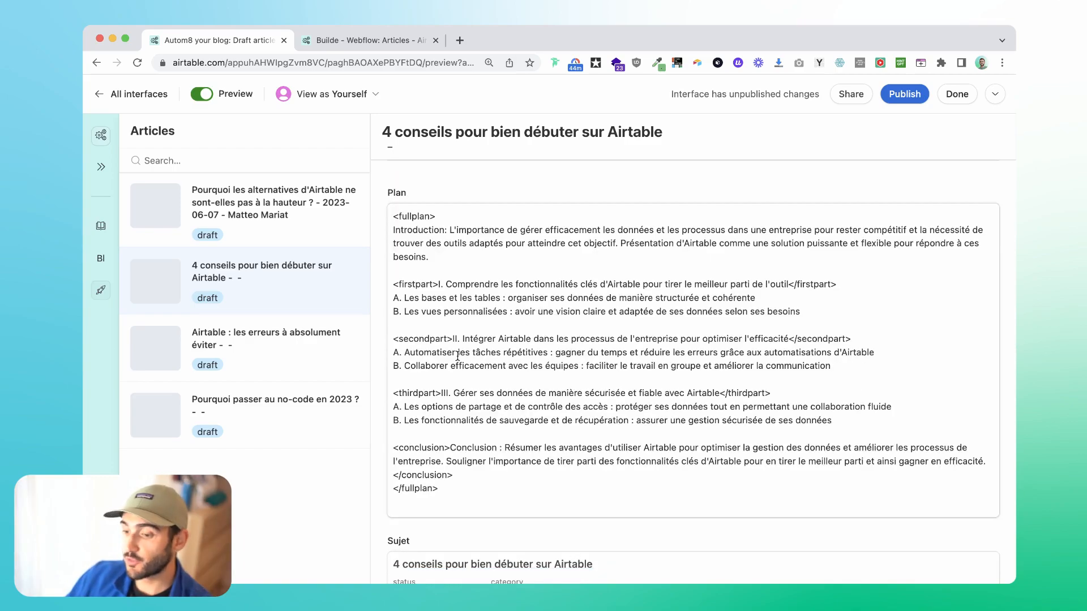
{"action": "scroll", "coordinate": [760, 346], "scroll_direction": "down", "scroll_amount": 1}
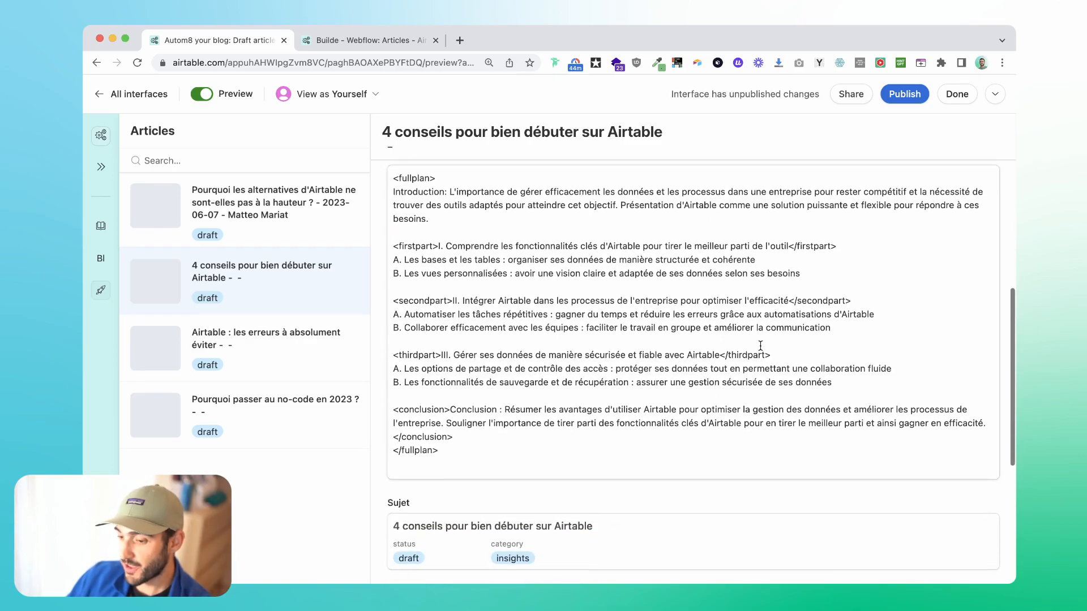
{"action": "scroll", "coordinate": [760, 346], "scroll_direction": "up", "scroll_amount": 6}
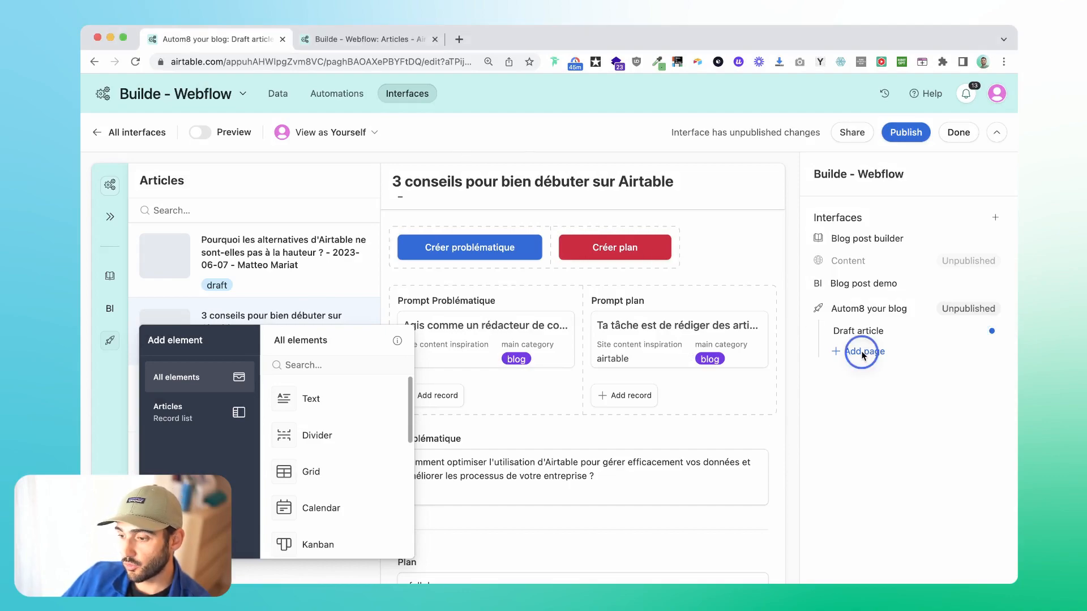
Add a page to Autom8 your blog connected to the Articles table, filtered to records where Status is draft.
{"action": "left_click", "coordinate": [853, 351]}
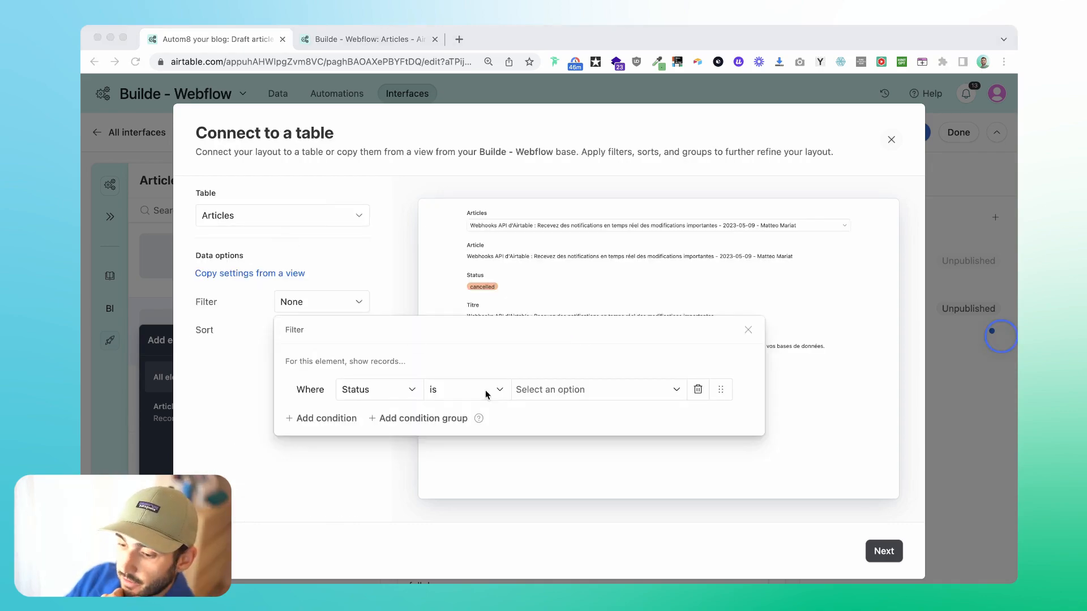
{"action": "left_click", "coordinate": [575, 386]}
{"action": "left_click", "coordinate": [552, 390]}
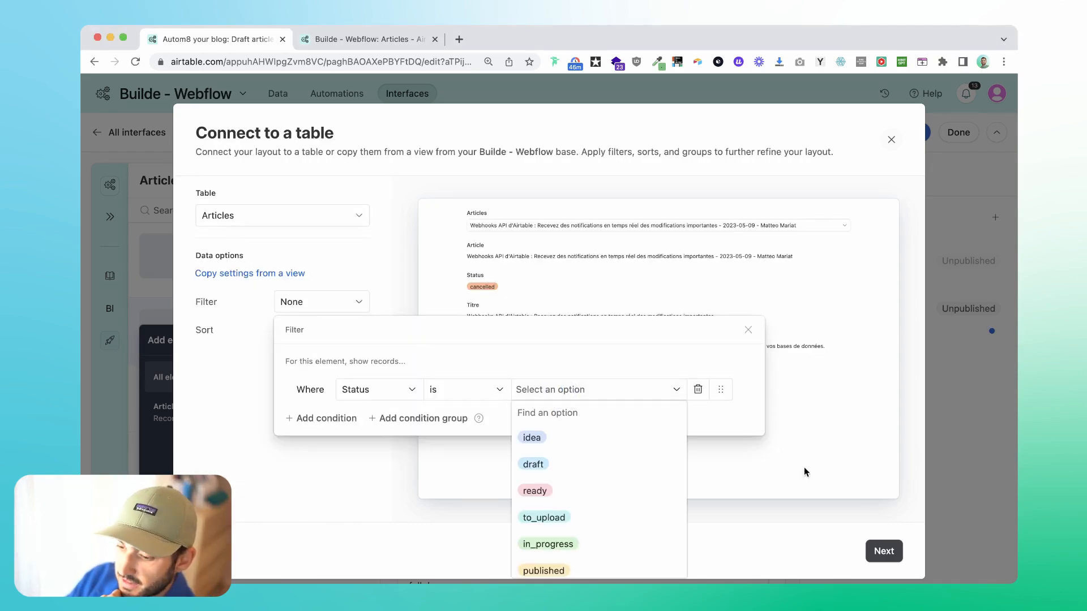
{"action": "left_click", "coordinate": [633, 463]}
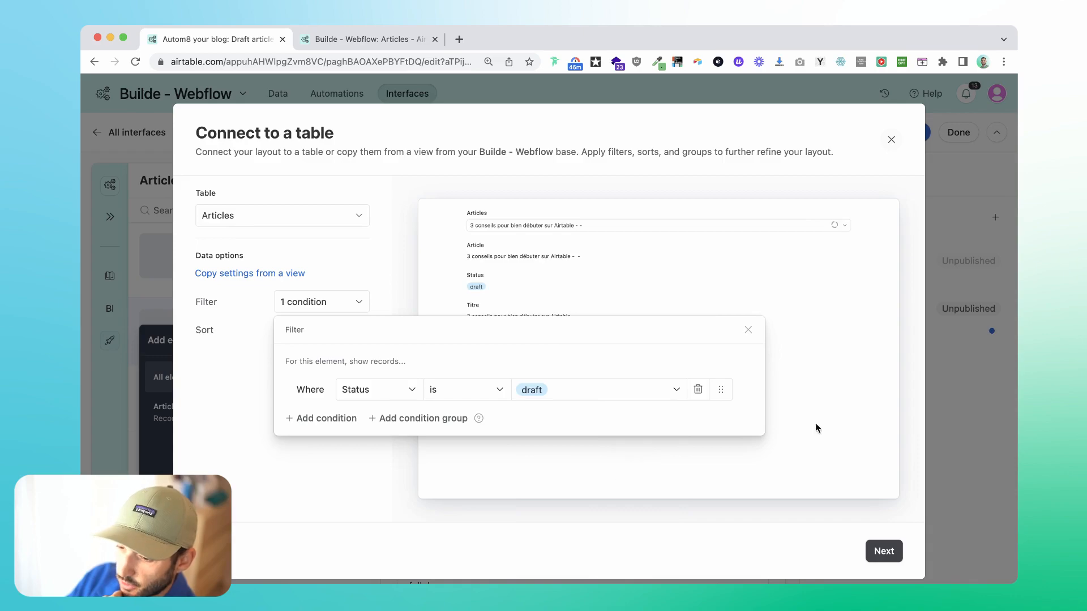
{"action": "left_click", "coordinate": [185, 453]}
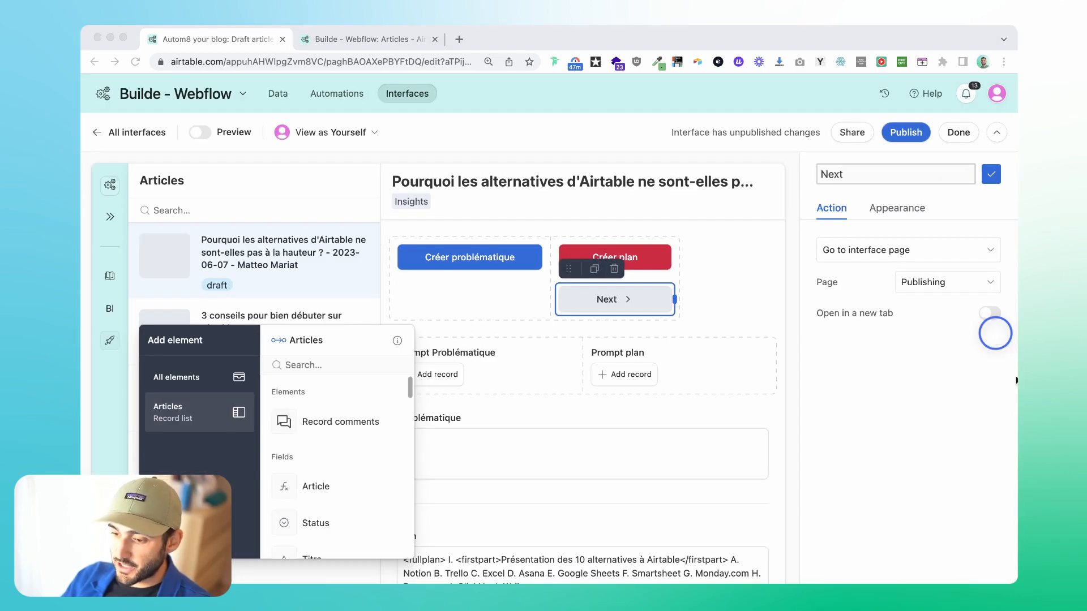
Place the Next button beside Créer plan and set its action to go to the Publishing interface page.
{"action": "left_click_drag", "start_coordinate": [568, 276], "coordinate": [711, 281]}
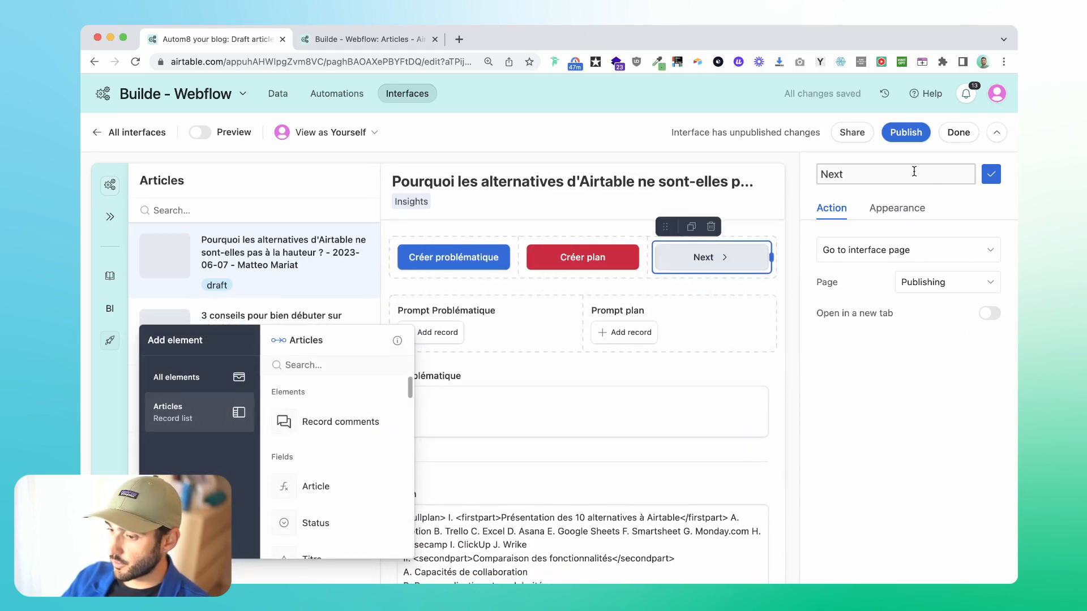
{"action": "key", "text": "super+z"}
{"action": "left_click", "coordinate": [861, 249]}
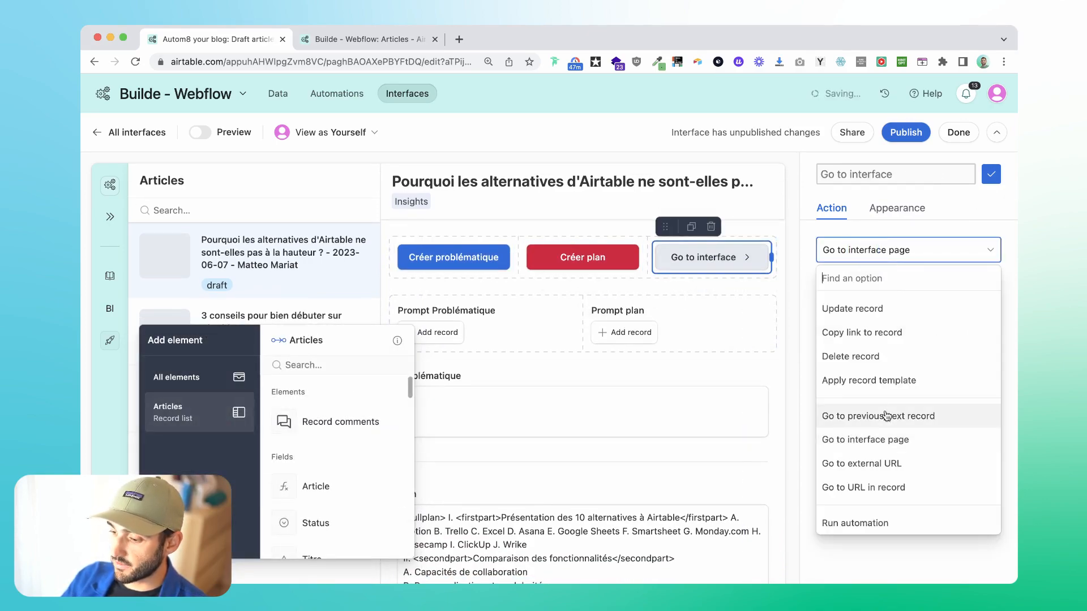
{"action": "left_click", "coordinate": [889, 439]}
{"action": "left_click", "coordinate": [928, 281]}
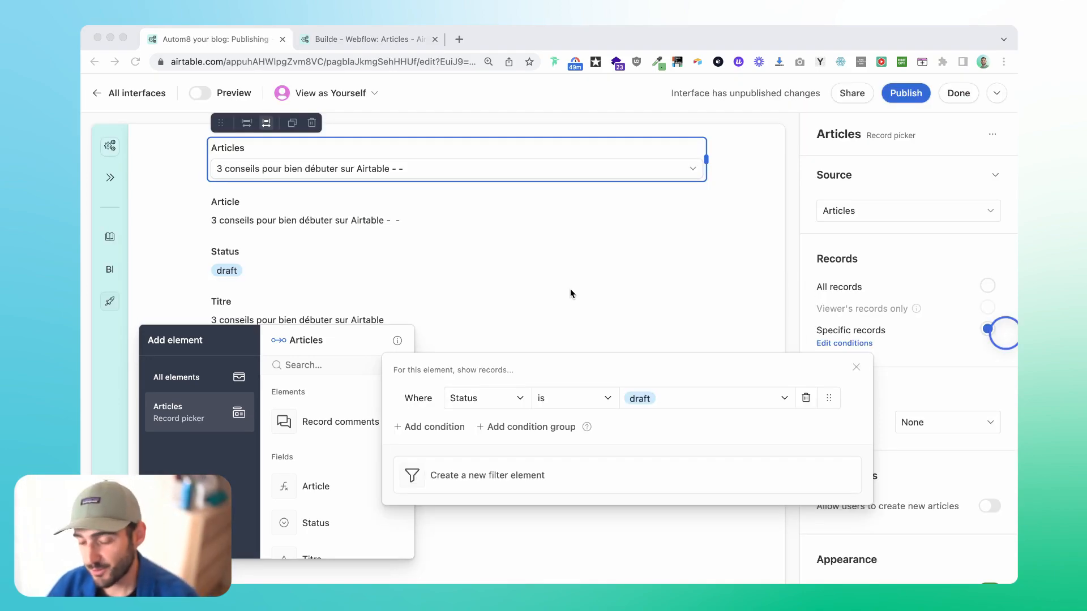
Sort the Publishing page's Articles record picker by the Last Modified field in descending order (9 → 1).
{"action": "left_click", "coordinate": [426, 421]}
{"action": "left_click", "coordinate": [911, 422]}
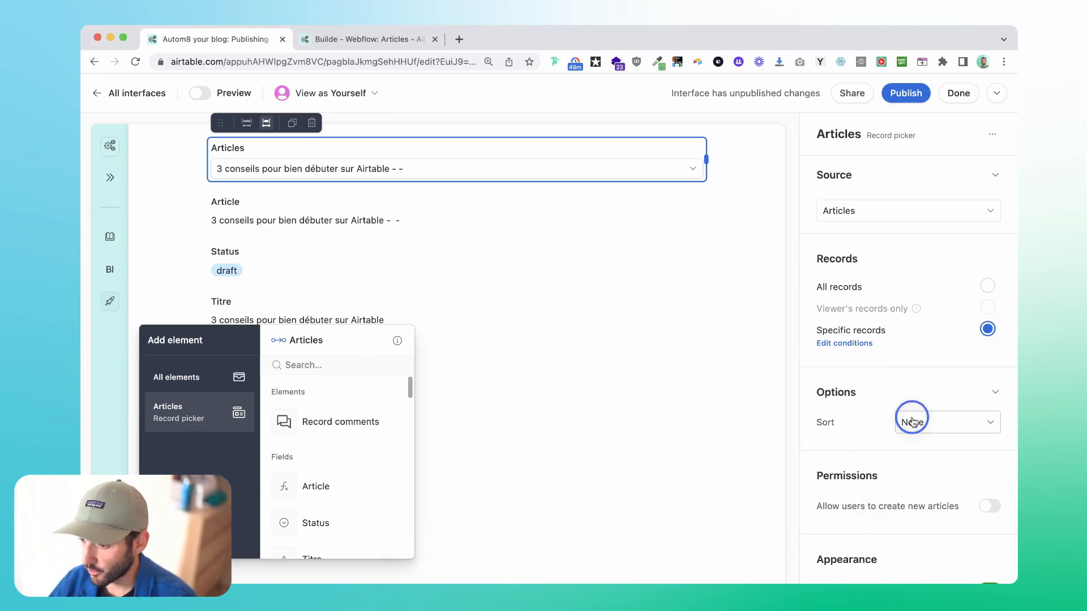
{"action": "left_click", "coordinate": [792, 511]}
{"action": "scroll", "coordinate": [794, 504], "scroll_direction": "down", "scroll_amount": 5}
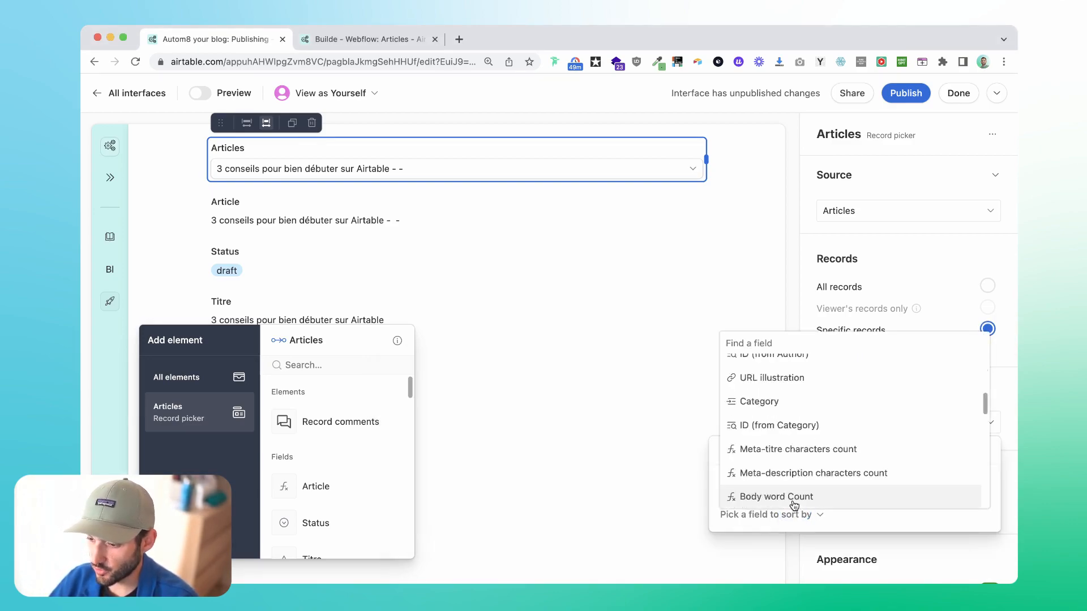
{"action": "scroll", "coordinate": [794, 504], "scroll_direction": "down", "scroll_amount": 3}
{"action": "left_click", "coordinate": [792, 499]}
{"action": "left_click", "coordinate": [949, 481]}
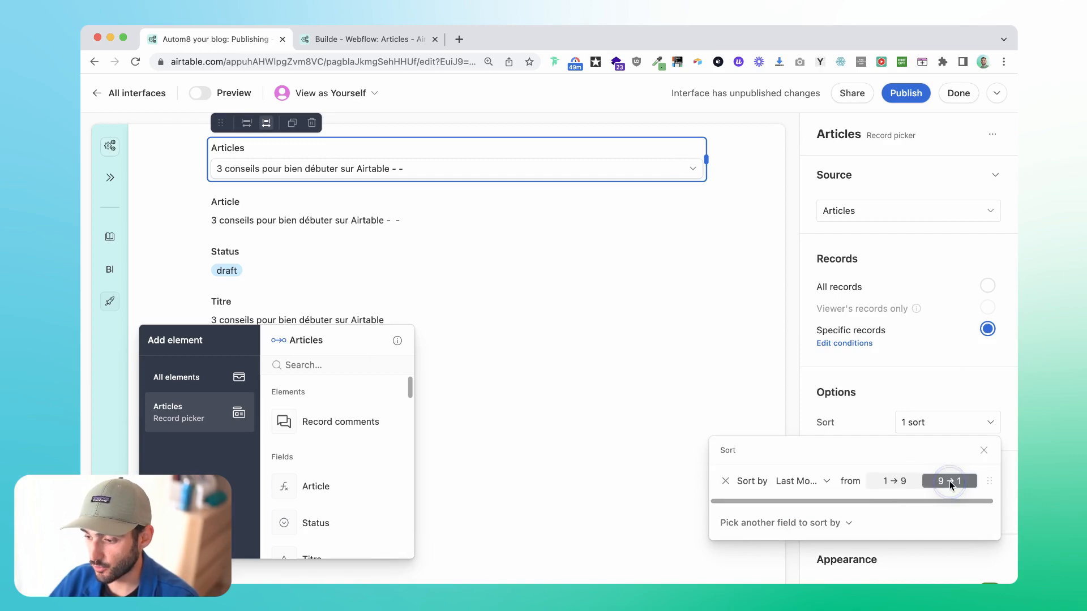
{"action": "left_click", "coordinate": [926, 379]}
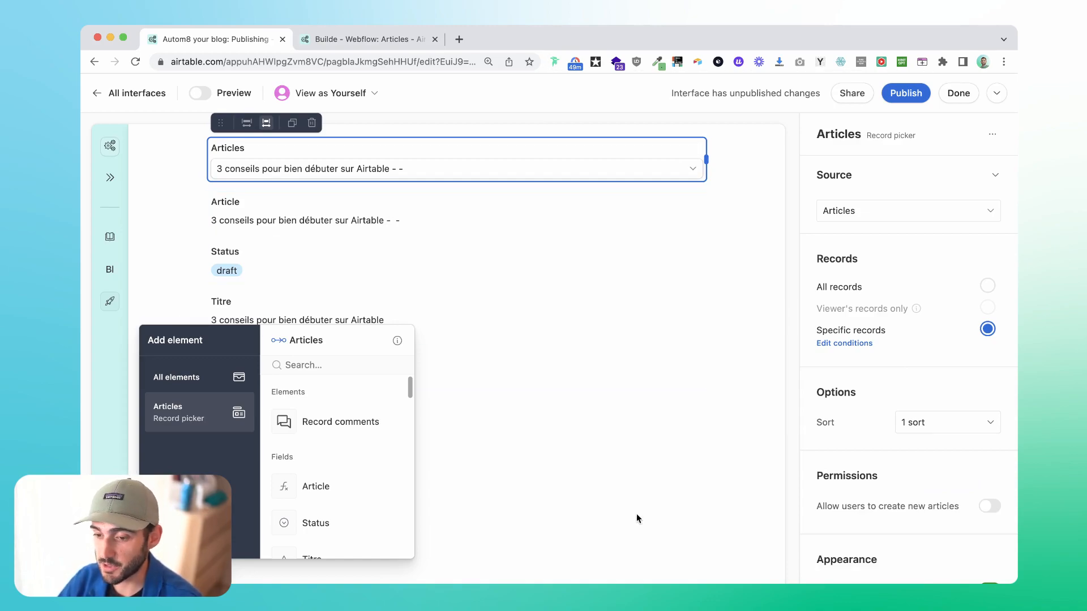
Review the Publishing page's layout, from the Illustration element down to the illustration templates and publishing buttons.
{"action": "left_click", "coordinate": [464, 261]}
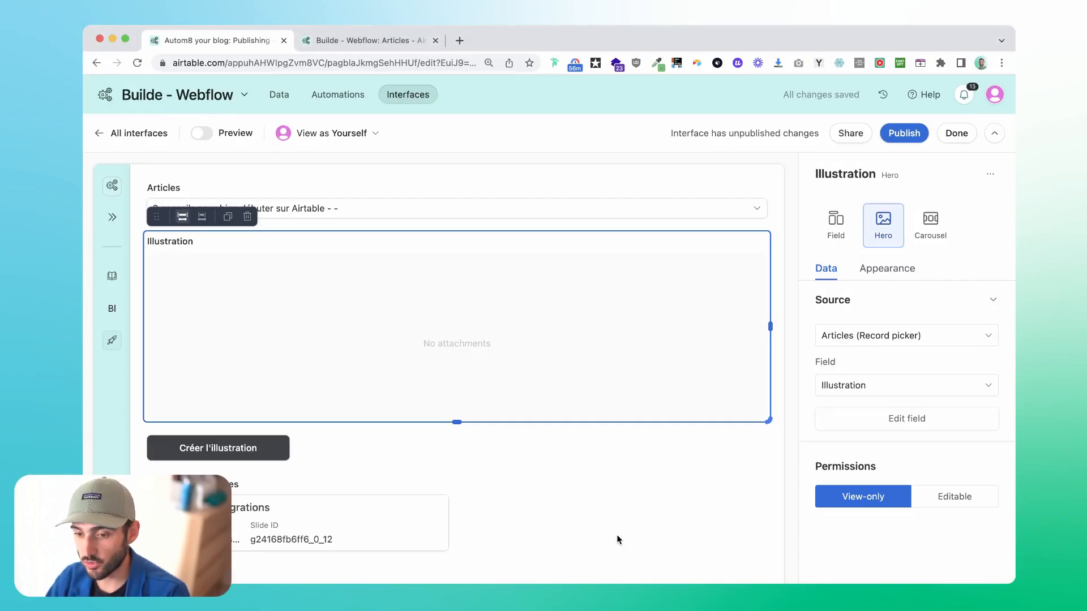
{"action": "left_click", "coordinate": [616, 534]}
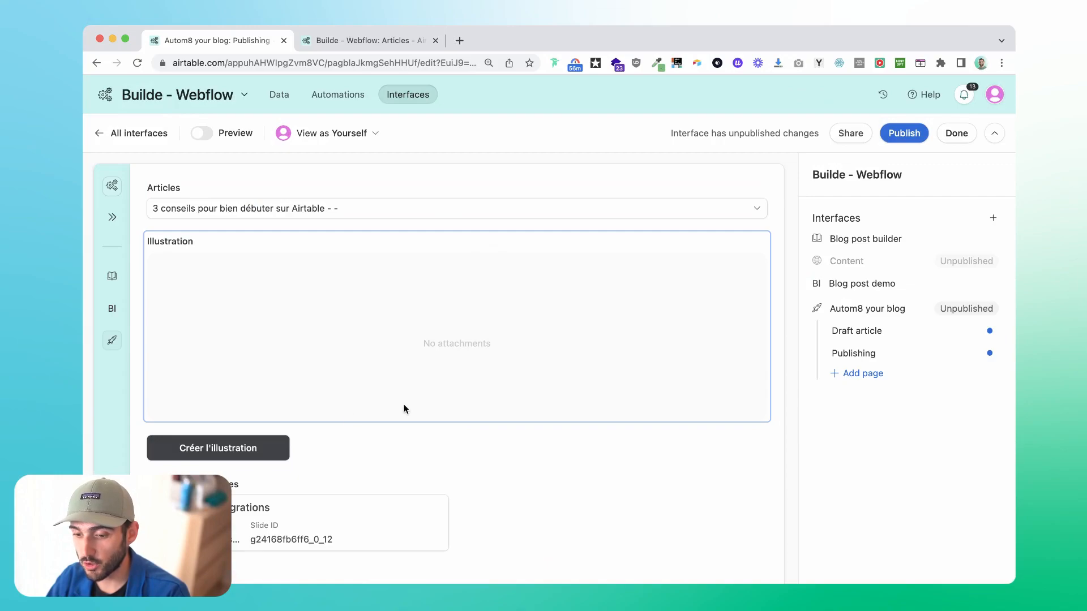
{"action": "scroll", "coordinate": [404, 407], "scroll_direction": "down", "scroll_amount": 4}
{"action": "scroll", "coordinate": [452, 359], "scroll_direction": "up", "scroll_amount": 1}
{"action": "scroll", "coordinate": [453, 358], "scroll_direction": "down", "scroll_amount": 1}
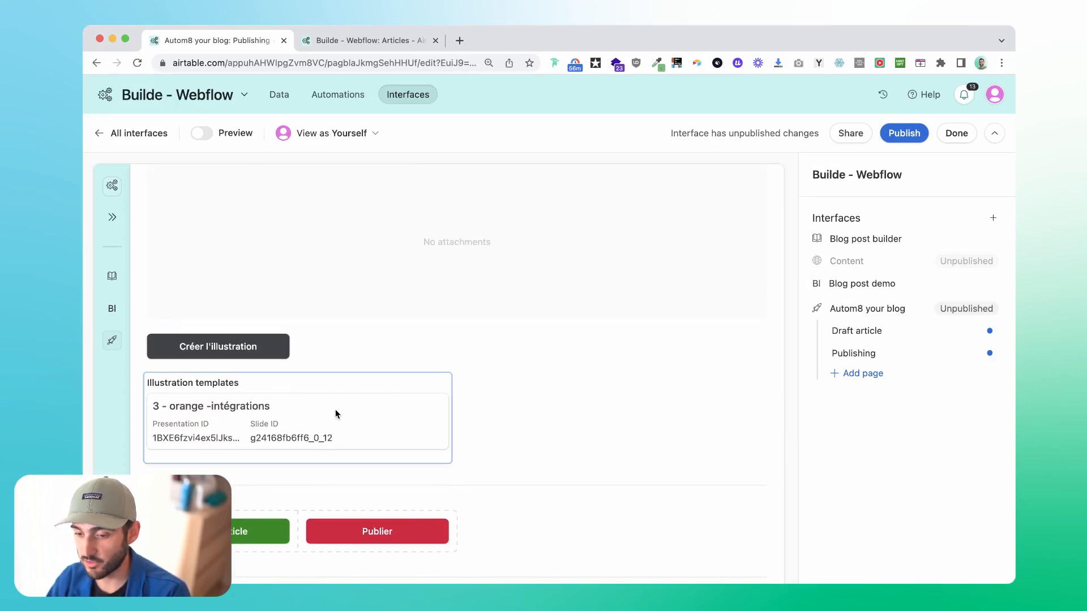
Review the Publishing page's elements, from the illustration and publishing buttons through Titre, Meta-description, Slug and Body to Category and Author.
{"action": "scroll", "coordinate": [335, 414], "scroll_direction": "up", "scroll_amount": 2}
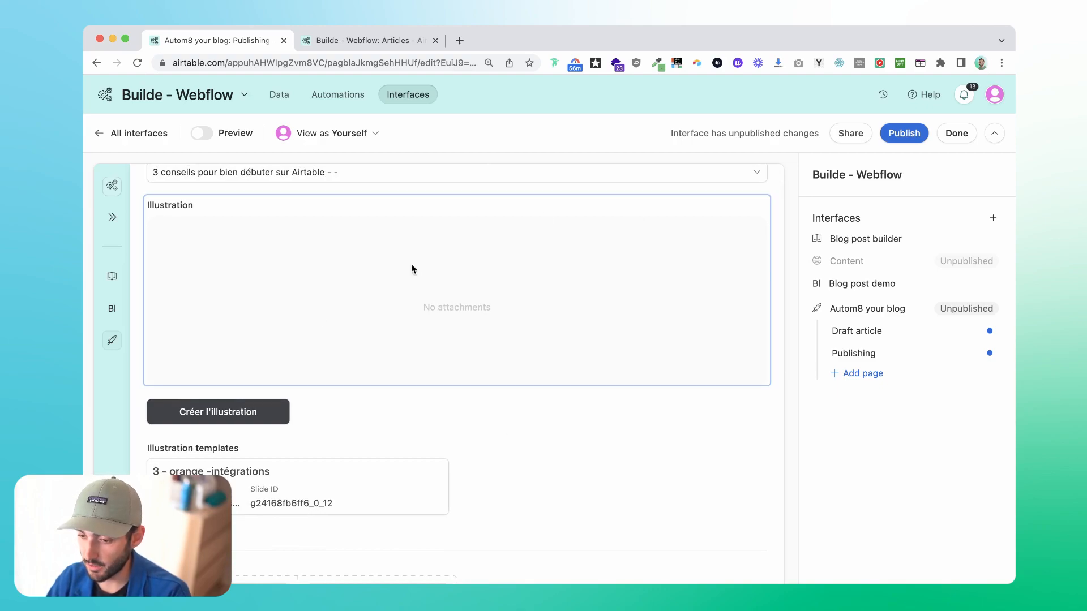
{"action": "scroll", "coordinate": [435, 298], "scroll_direction": "down", "scroll_amount": 5}
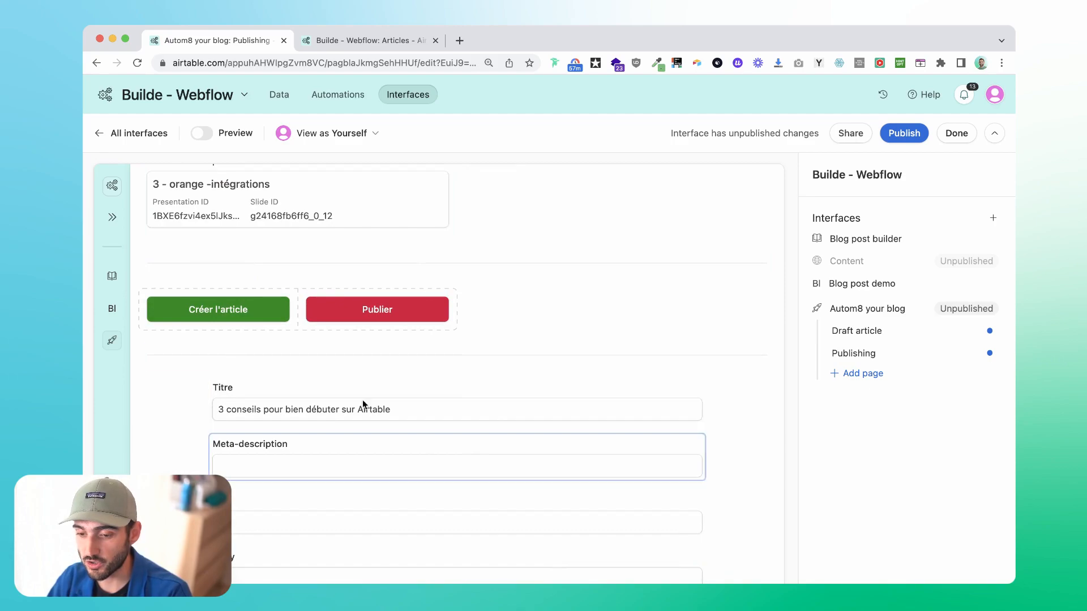
{"action": "scroll", "coordinate": [349, 339], "scroll_direction": "down", "scroll_amount": 3}
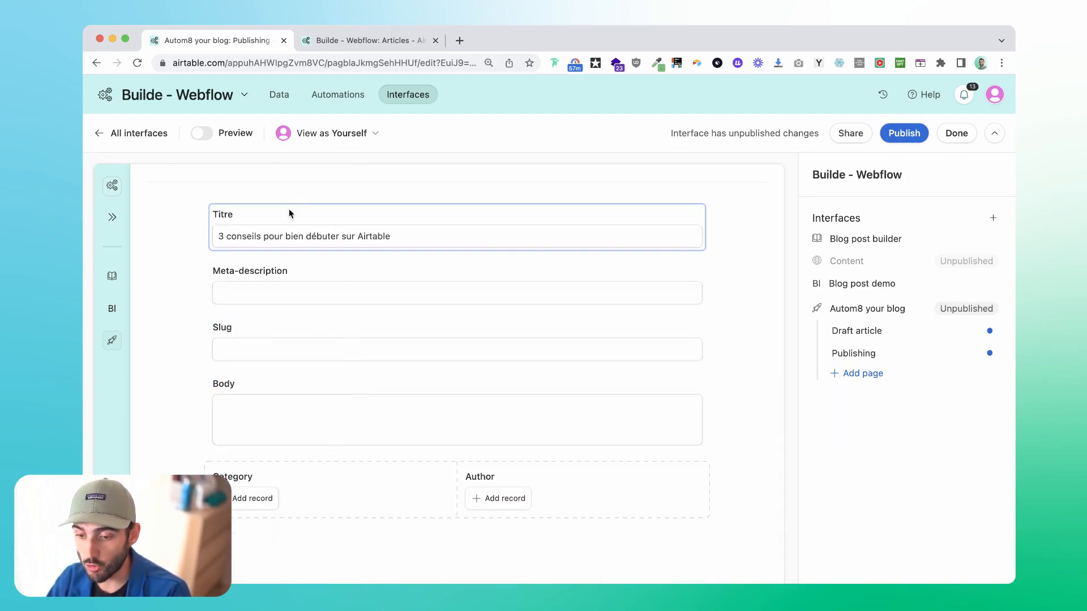
{"action": "left_click", "coordinate": [469, 436]}
{"action": "left_click", "coordinate": [461, 429]}
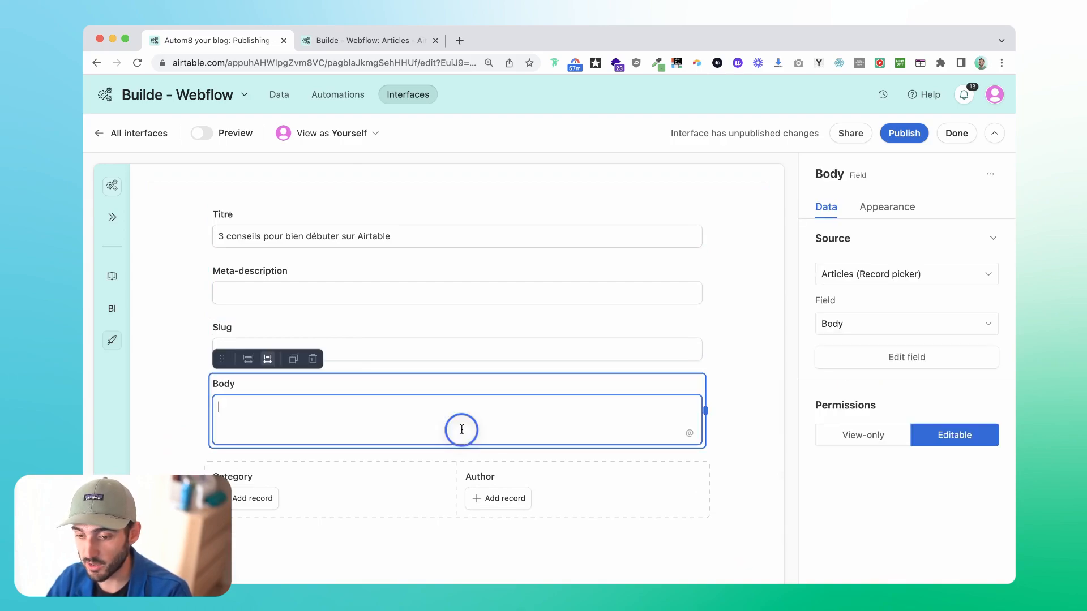
{"action": "left_click", "coordinate": [741, 342]}
{"action": "scroll", "coordinate": [739, 334], "scroll_direction": "down", "scroll_amount": 2}
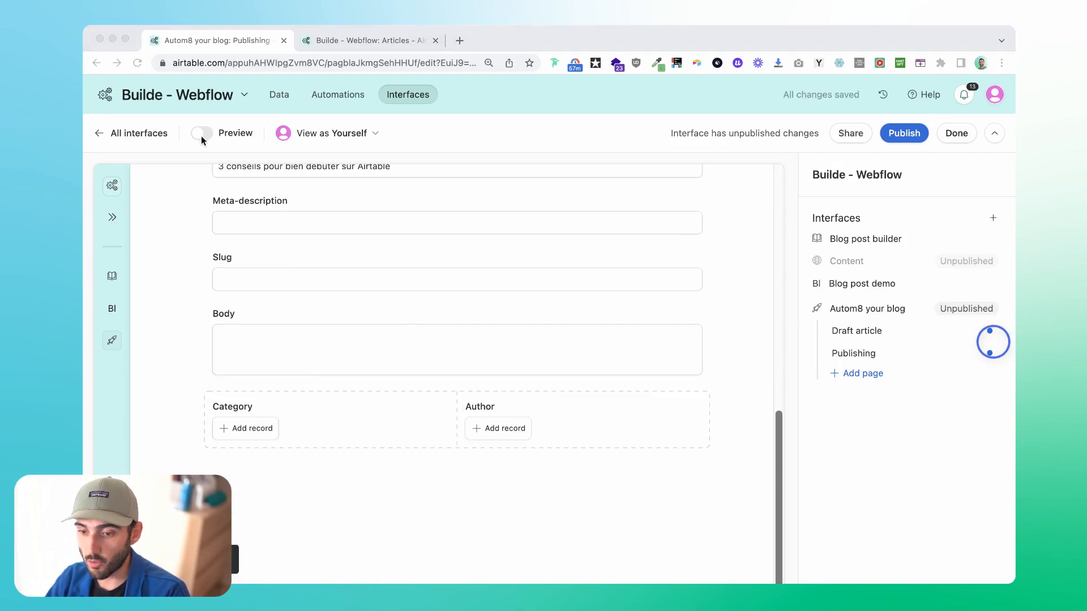
Preview the Publishing page and link the article to the Insights category and the existing author record.
{"action": "left_click", "coordinate": [201, 135]}
{"action": "left_click", "coordinate": [201, 135]}
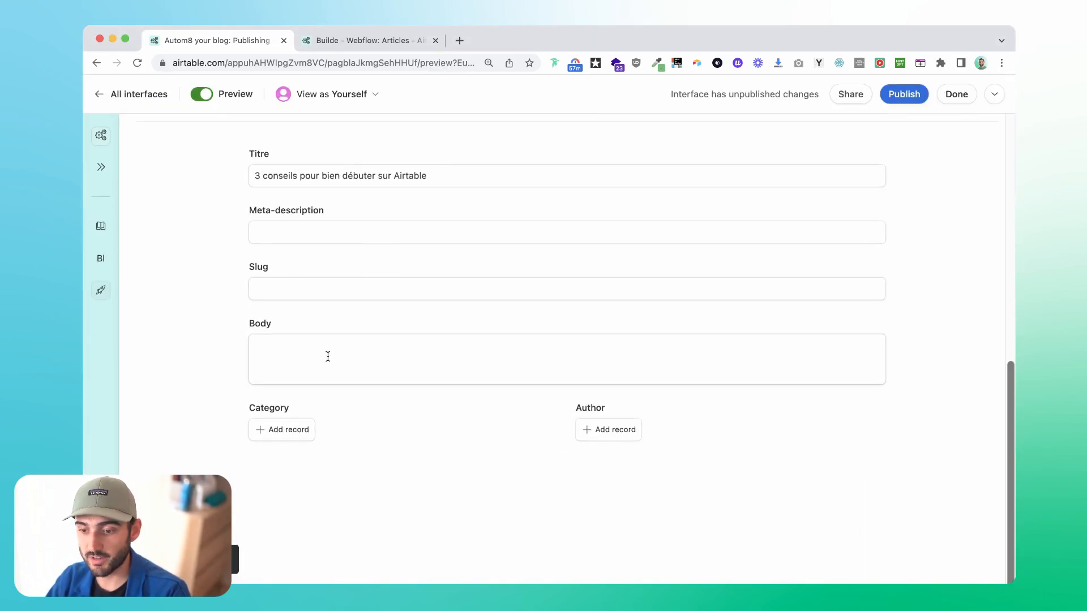
{"action": "scroll", "coordinate": [328, 357], "scroll_direction": "up", "scroll_amount": 8}
{"action": "scroll", "coordinate": [328, 357], "scroll_direction": "down", "scroll_amount": 6}
{"action": "scroll", "coordinate": [327, 361], "scroll_direction": "down", "scroll_amount": 2}
{"action": "left_click", "coordinate": [274, 429]}
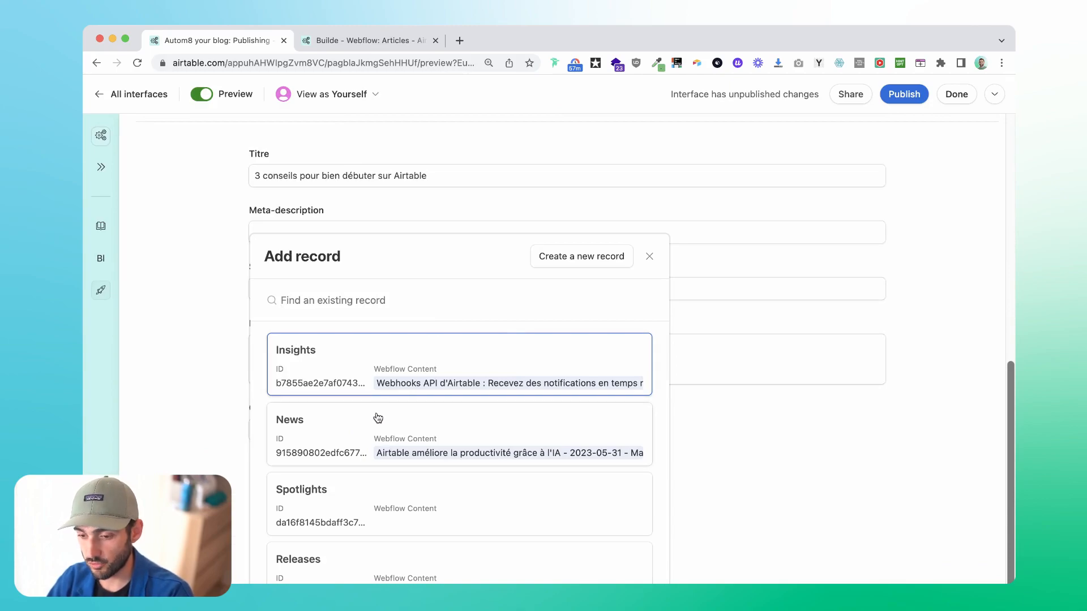
{"action": "left_click", "coordinate": [371, 357]}
{"action": "left_click", "coordinate": [587, 436]}
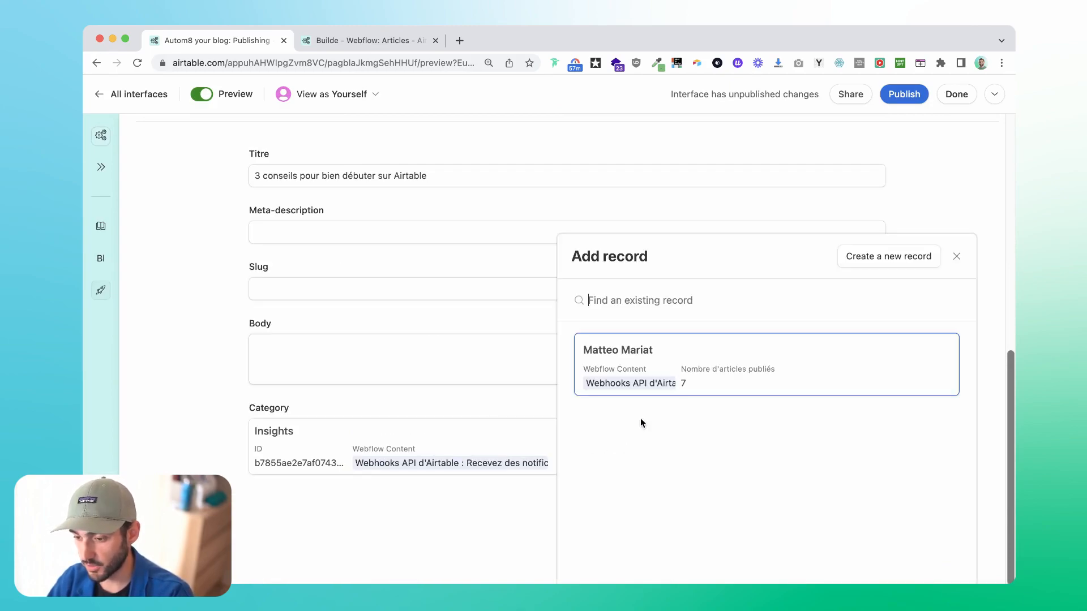
{"action": "left_click", "coordinate": [623, 371]}
Generate the article's illustration and enable Fit image size on the Illustration element.
{"action": "scroll", "coordinate": [358, 305], "scroll_direction": "up", "scroll_amount": 8}
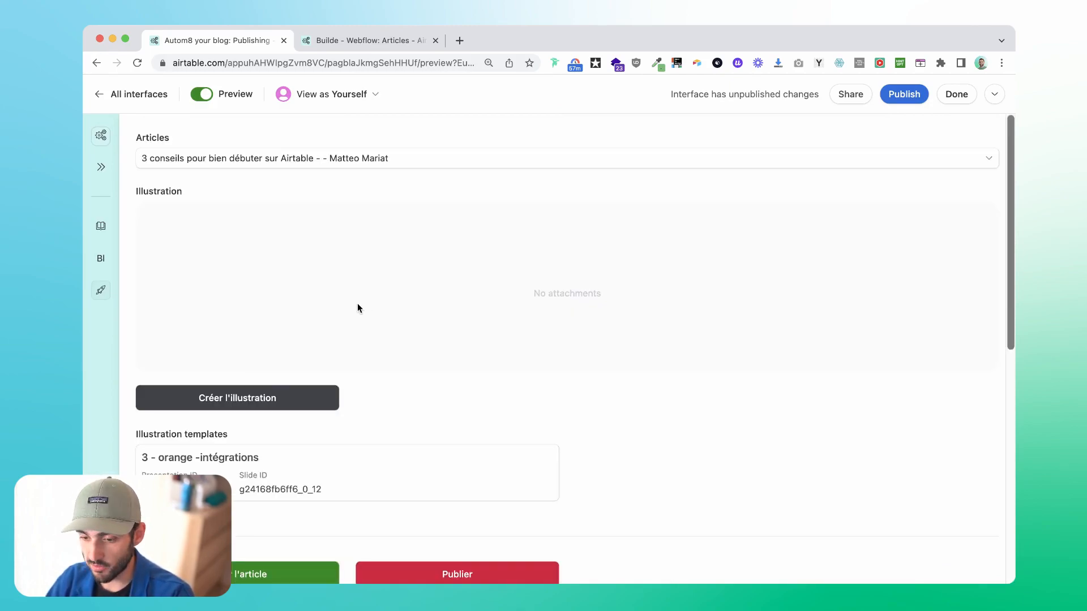
{"action": "left_click", "coordinate": [262, 397]}
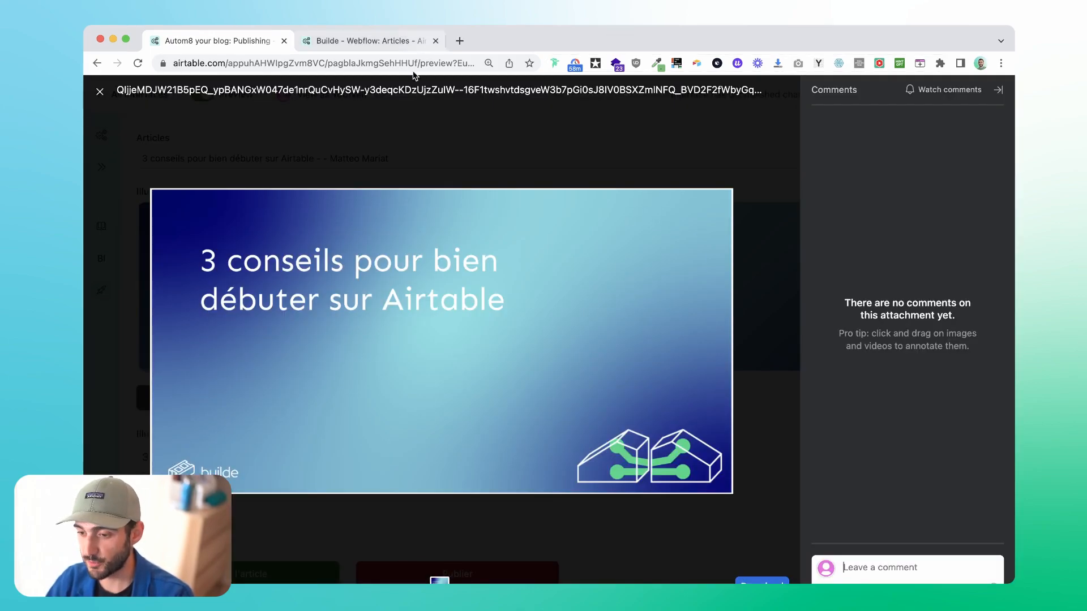
{"action": "left_click", "coordinate": [379, 147]}
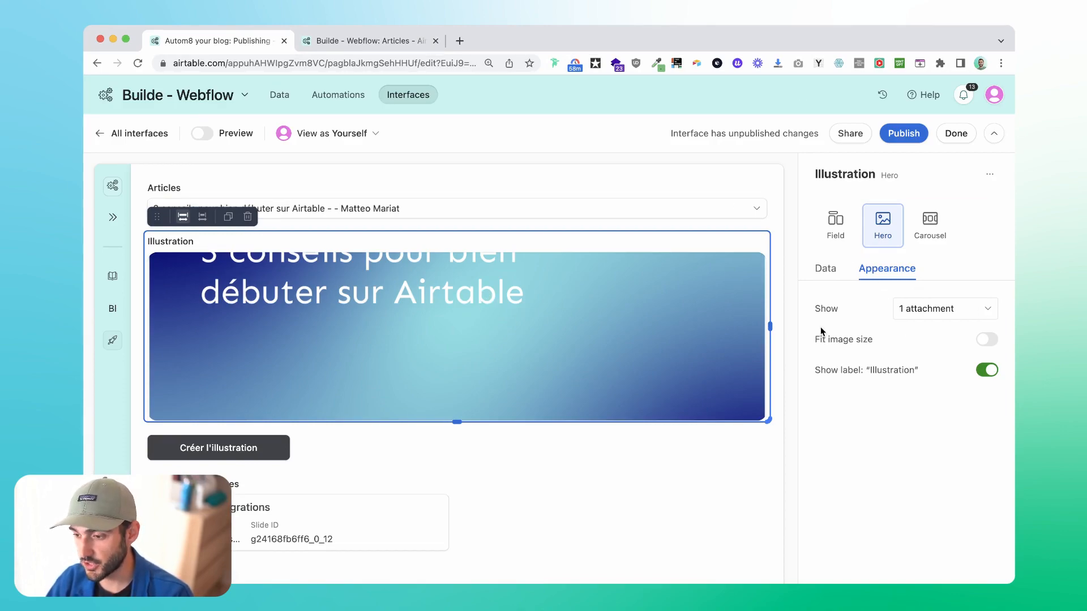
{"action": "left_click", "coordinate": [981, 341]}
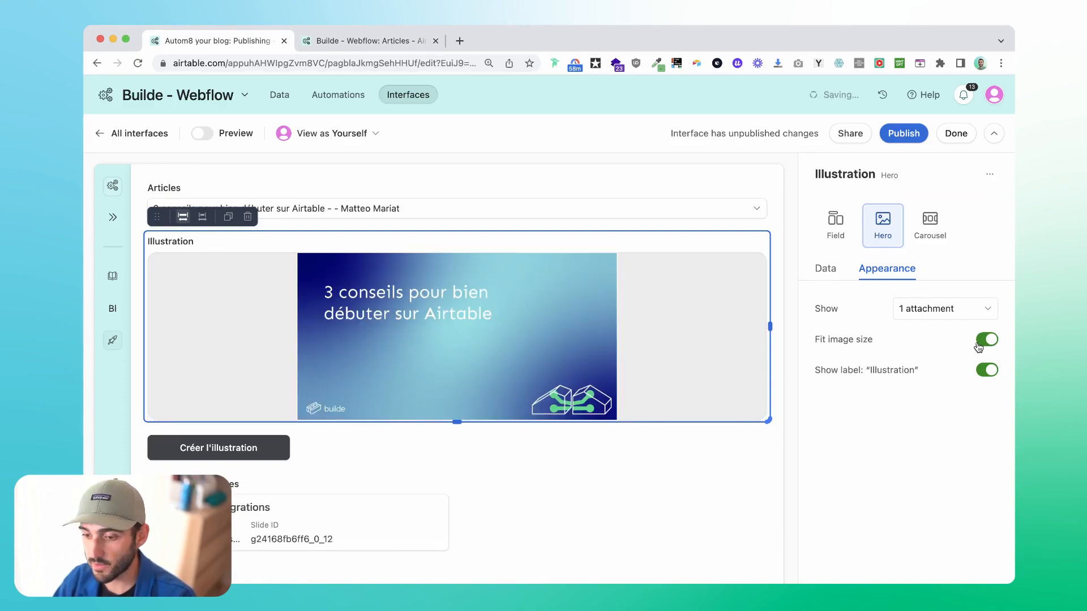
{"action": "left_click", "coordinate": [553, 444]}
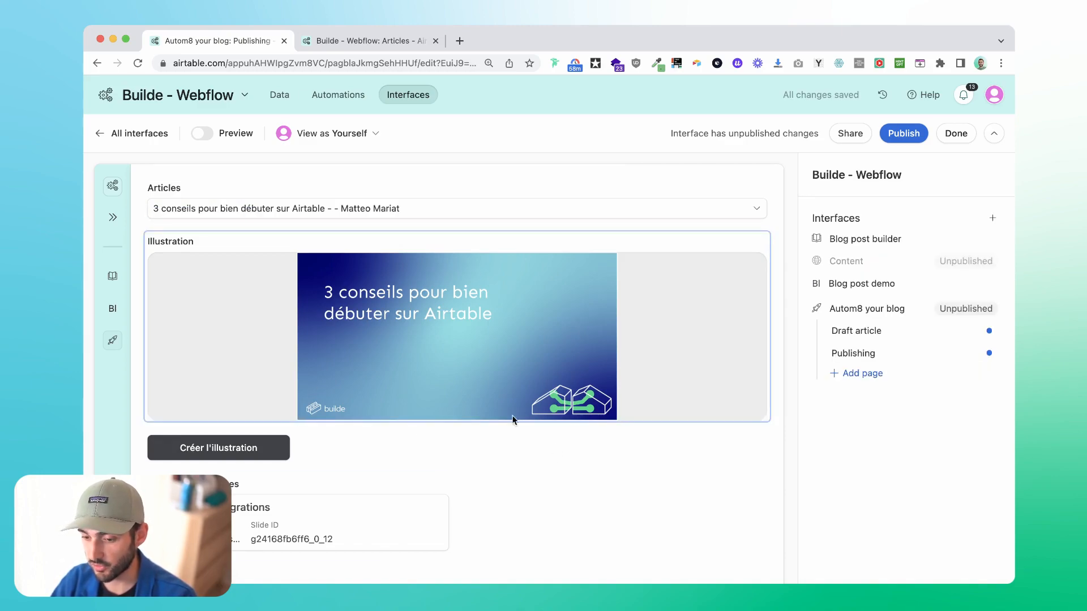
Preview the Publishing page again and generate the article's title, meta-description, slug and body.
{"action": "scroll", "coordinate": [565, 413], "scroll_direction": "down", "scroll_amount": 10}
{"action": "left_click", "coordinate": [202, 133]}
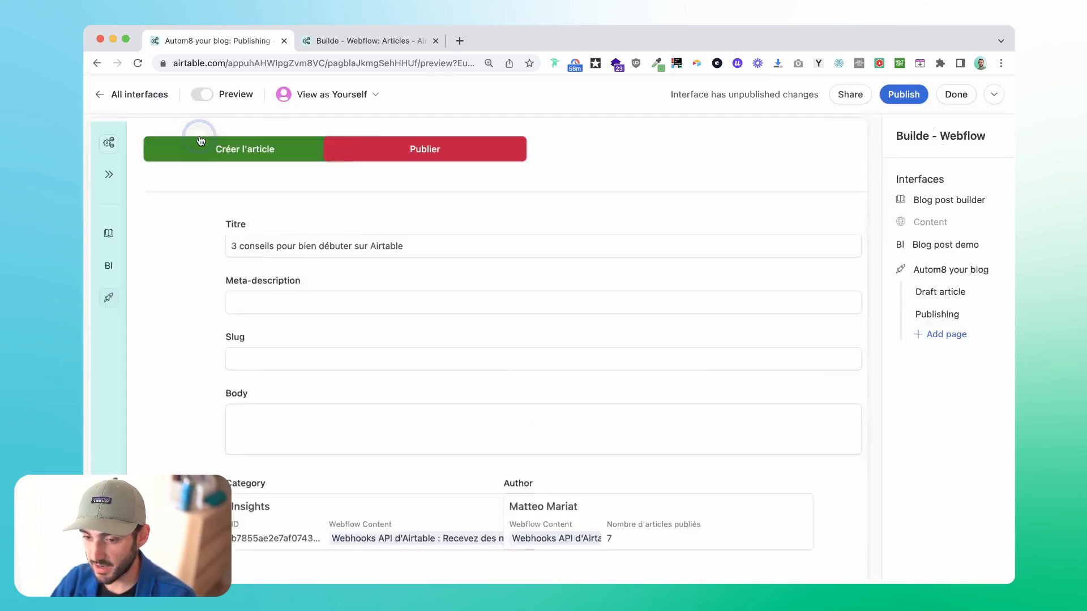
{"action": "scroll", "coordinate": [407, 308], "scroll_direction": "up", "scroll_amount": 2}
{"action": "scroll", "coordinate": [473, 362], "scroll_direction": "down", "scroll_amount": 3}
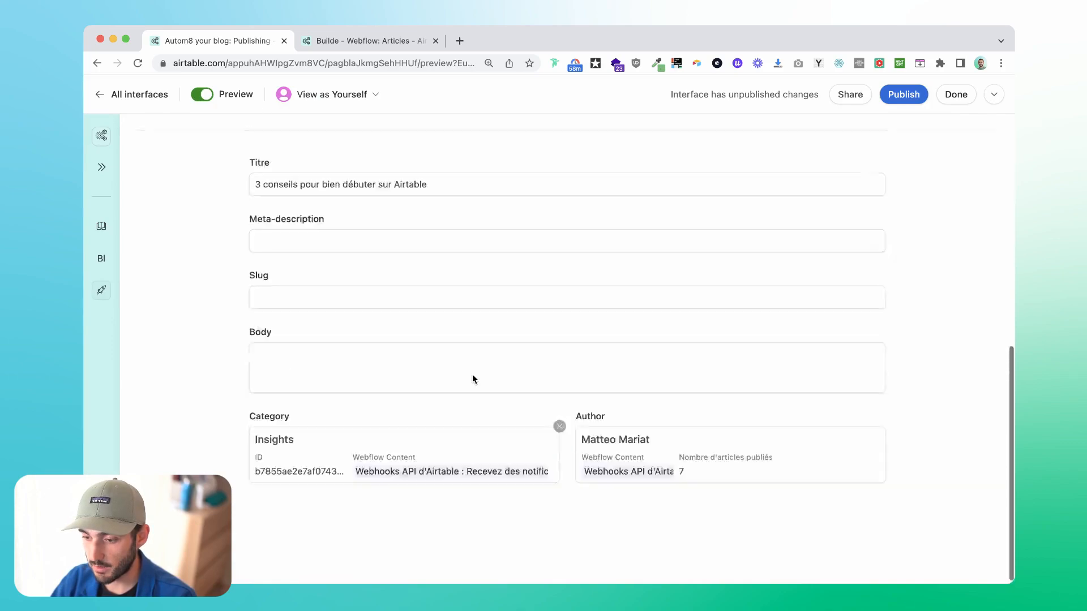
{"action": "scroll", "coordinate": [472, 375], "scroll_direction": "up", "scroll_amount": 3}
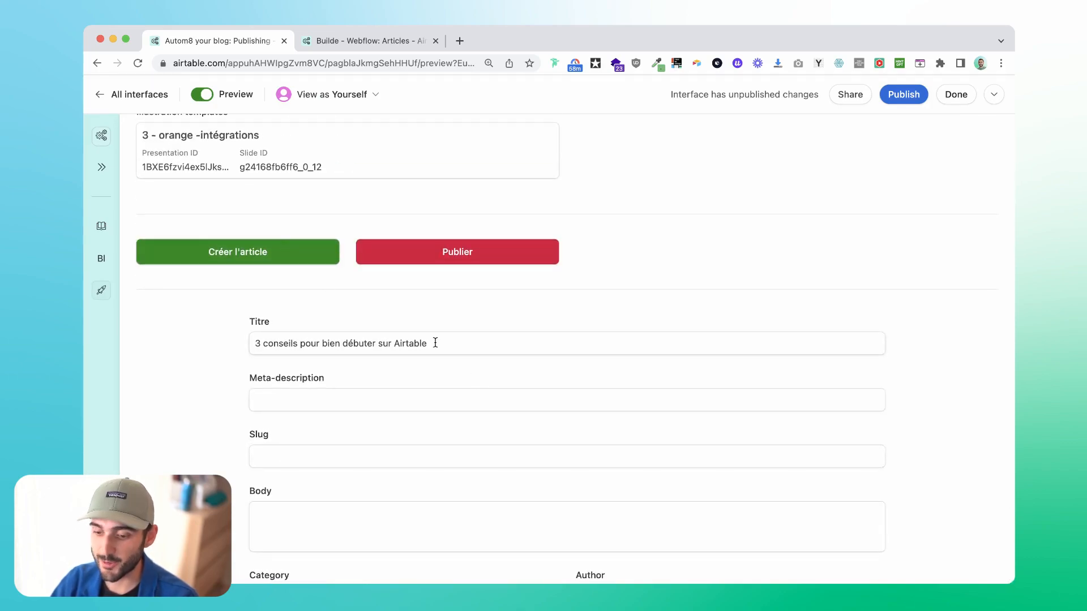
{"action": "scroll", "coordinate": [434, 346], "scroll_direction": "down", "scroll_amount": 2}
Review the generated article, from its title, meta-description and slug through the full body to category and author.
{"action": "scroll", "coordinate": [524, 390], "scroll_direction": "down", "scroll_amount": 2}
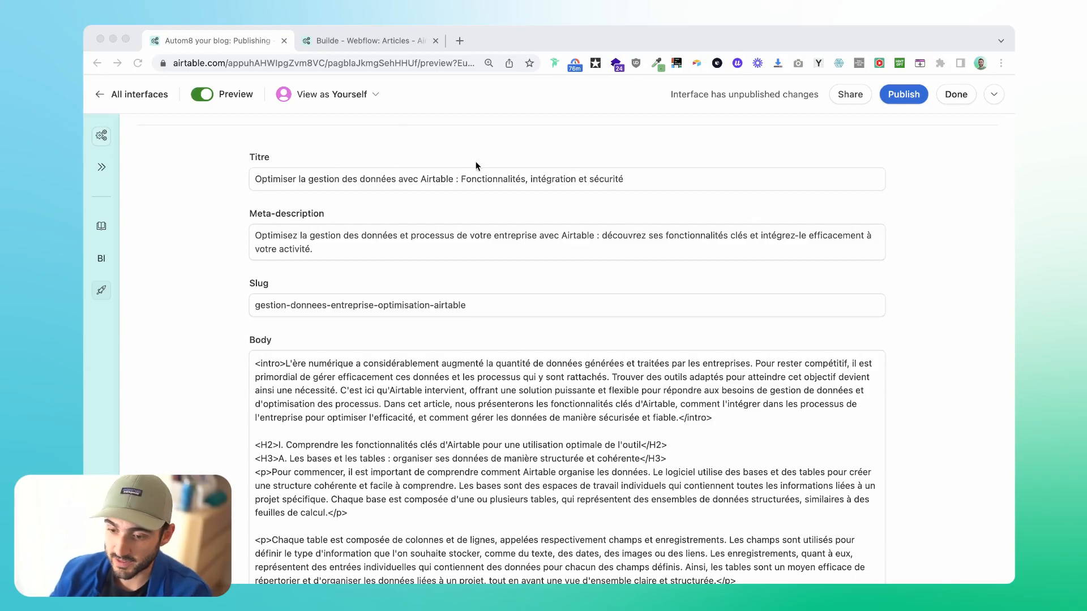
{"action": "scroll", "coordinate": [594, 390], "scroll_direction": "down", "scroll_amount": 15}
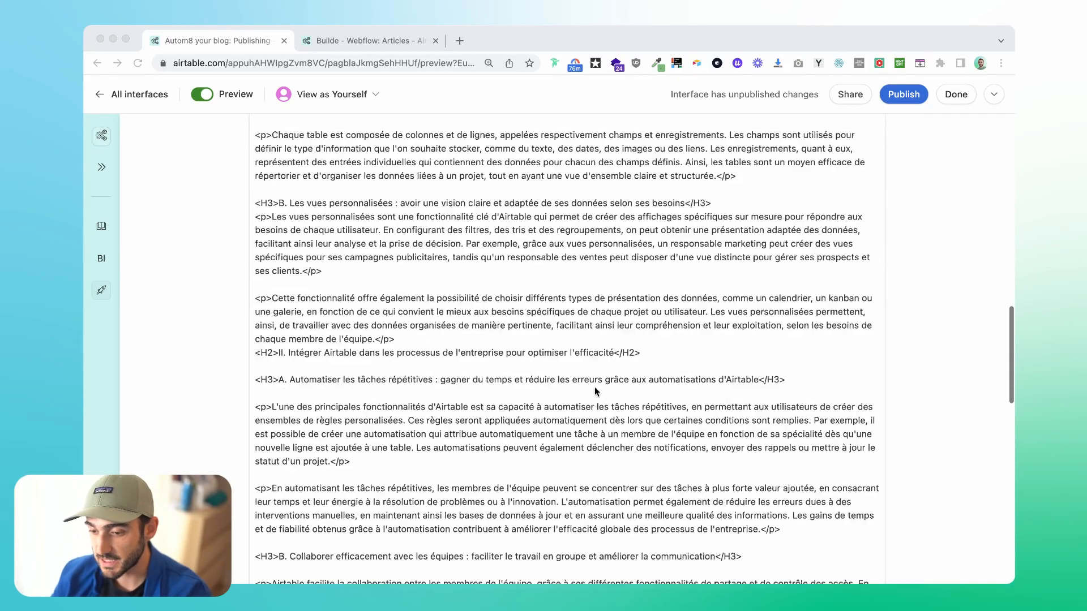
{"action": "scroll", "coordinate": [328, 387], "scroll_direction": "up", "scroll_amount": 15}
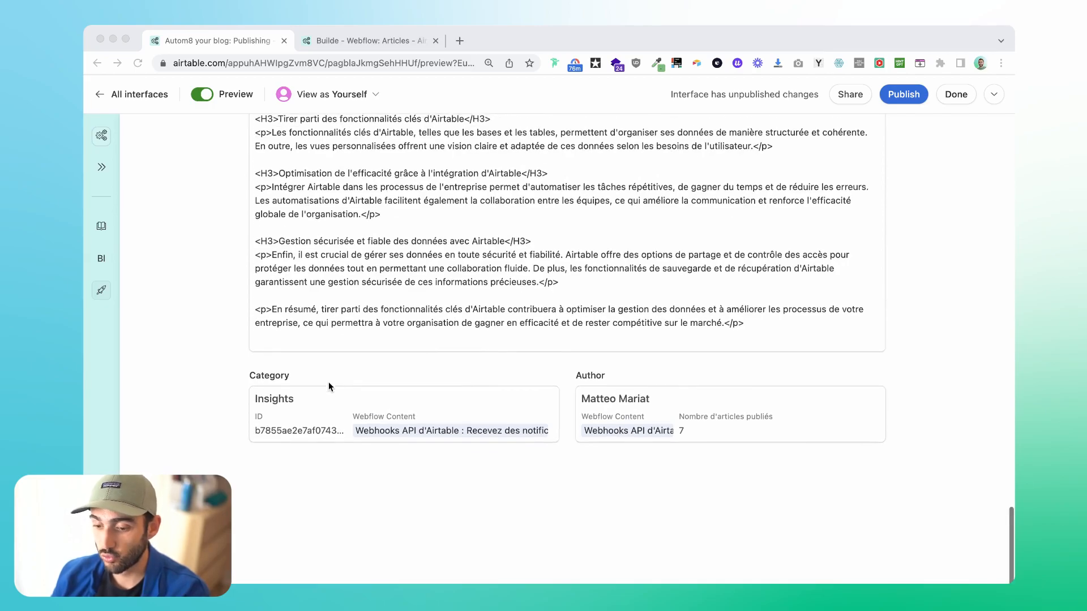
{"action": "scroll", "coordinate": [328, 386], "scroll_direction": "up", "scroll_amount": 3}
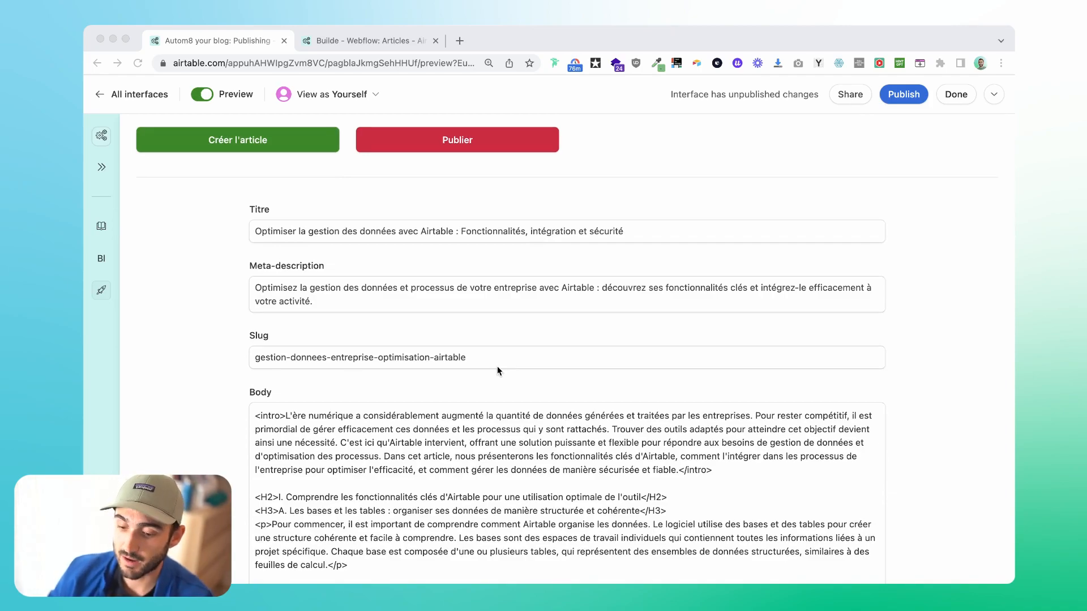
{"action": "scroll", "coordinate": [498, 371], "scroll_direction": "down", "scroll_amount": 3}
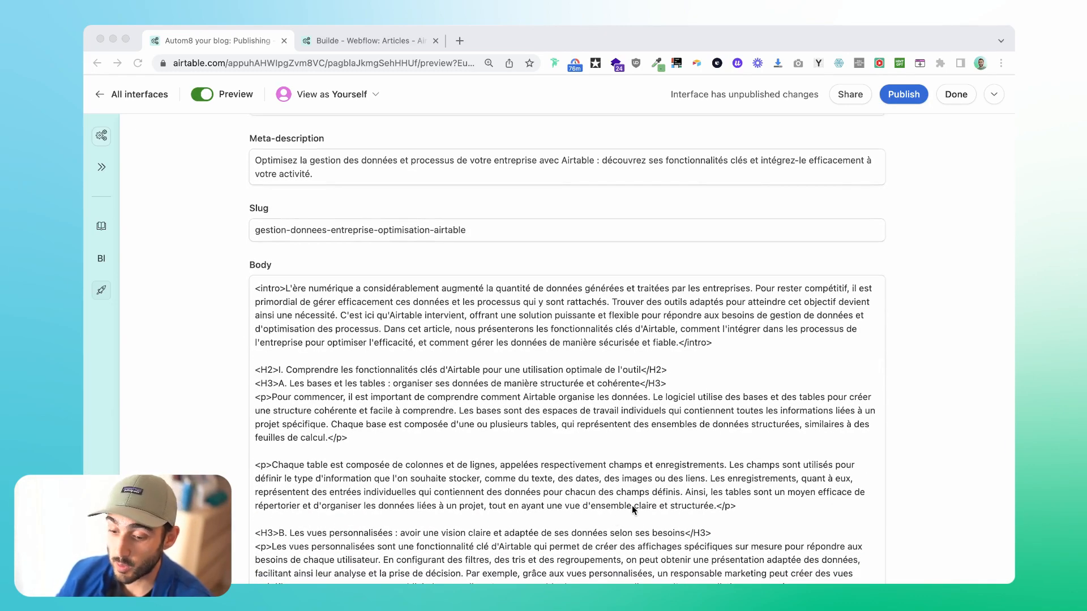
Remove the opening and closing intro tags from the first paragraph of the article's Body field.
{"action": "left_click", "coordinate": [291, 298]}
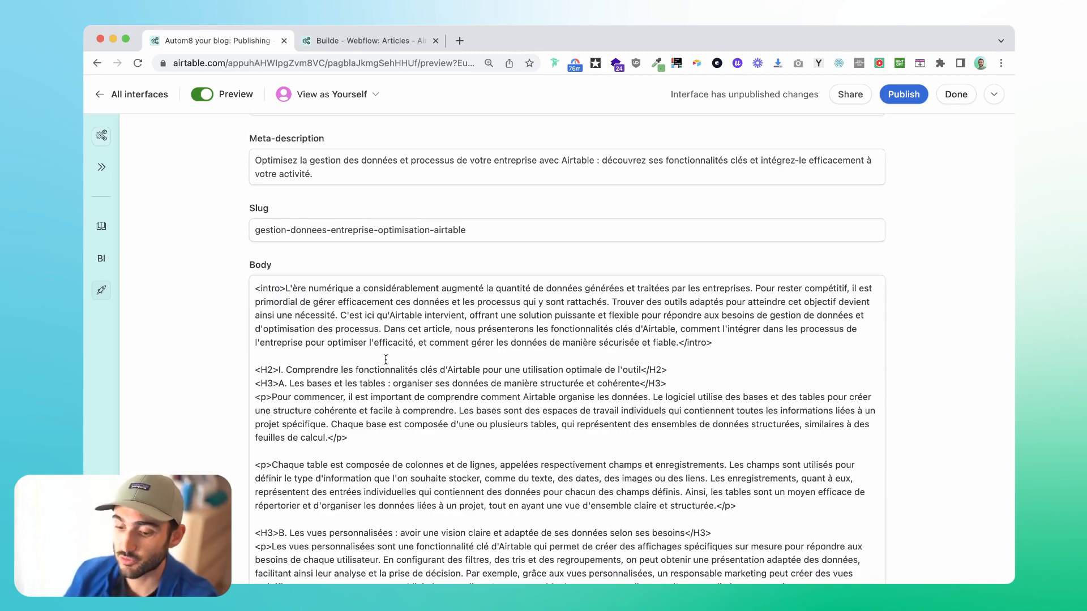
{"action": "left_click", "coordinate": [281, 291]}
{"action": "key", "text": "BackSpace"}
{"action": "key", "text": "BackSpace"}
{"action": "key", "text": "BackSpace"}
{"action": "key", "text": "BackSpace"}
{"action": "key", "text": "BackSpace"}
{"action": "key", "text": "BackSpace"}
{"action": "key", "text": "BackSpace"}
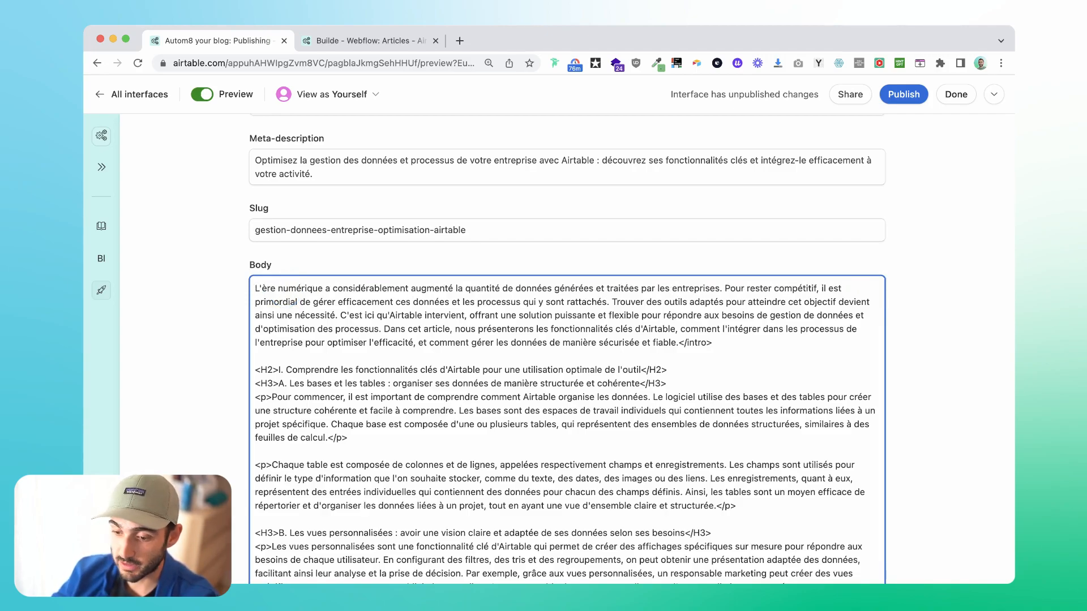
{"action": "left_click", "coordinate": [680, 345]}
{"action": "key", "text": "Delete"}
{"action": "key", "text": "Delete"}
{"action": "key", "text": "Delete"}
{"action": "key", "text": "Delete"}
{"action": "key", "text": "Delete"}
{"action": "key", "text": "Delete"}
{"action": "key", "text": "Delete"}
{"action": "key", "text": "Delete"}
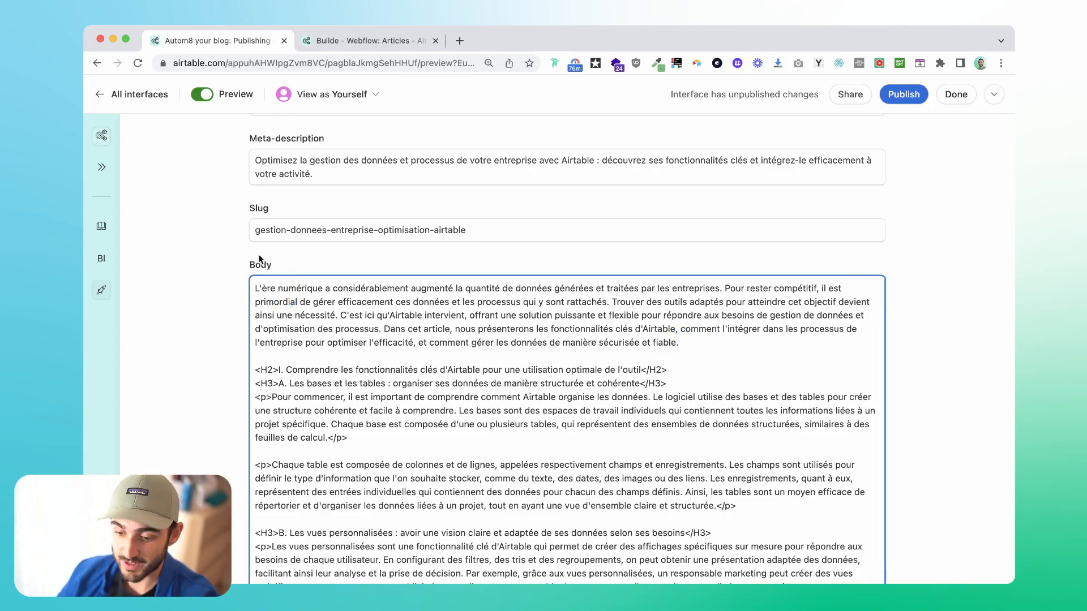
Read through the article's title, meta-description, slug and the body's H2 and H3 structure.
{"action": "scroll", "coordinate": [439, 362], "scroll_direction": "down", "scroll_amount": 3}
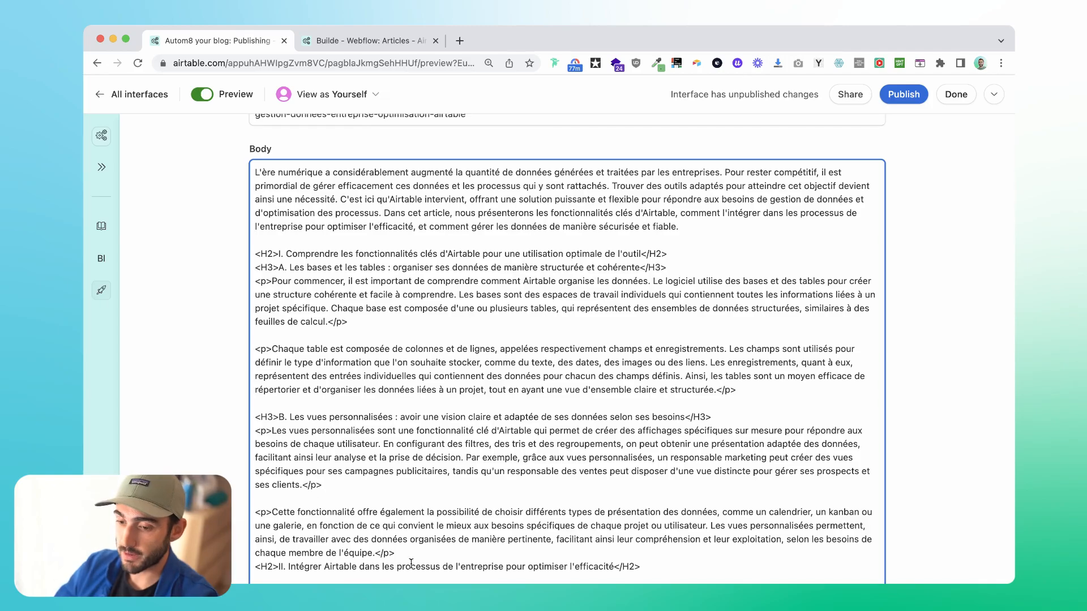
{"action": "scroll", "coordinate": [488, 226], "scroll_direction": "down", "scroll_amount": 5}
{"action": "scroll", "coordinate": [487, 226], "scroll_direction": "down", "scroll_amount": 10}
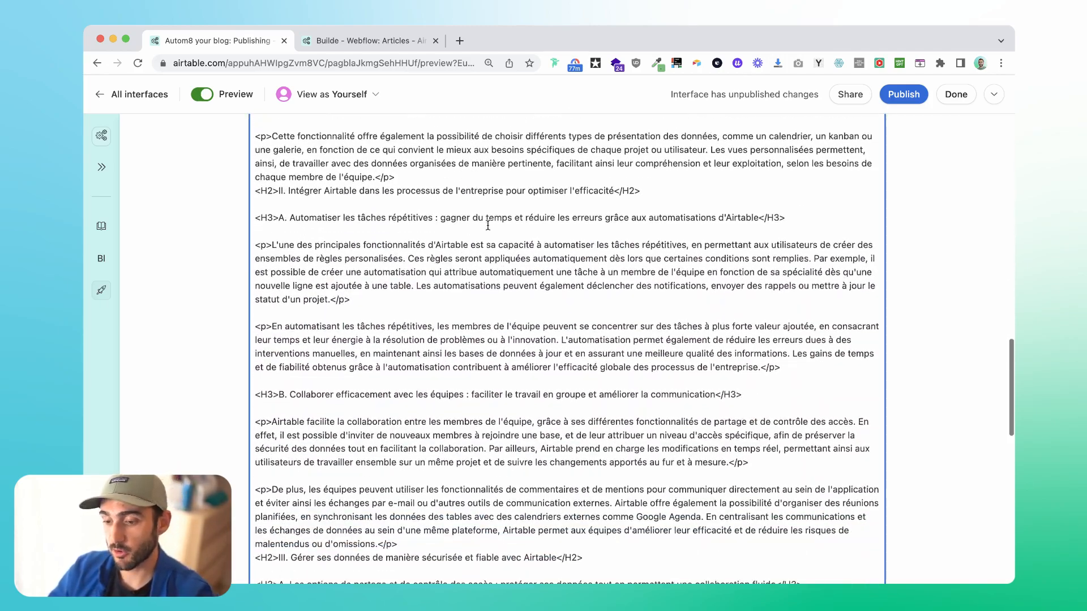
{"action": "scroll", "coordinate": [488, 225], "scroll_direction": "up", "scroll_amount": 9}
{"action": "scroll", "coordinate": [488, 225], "scroll_direction": "up", "scroll_amount": 15}
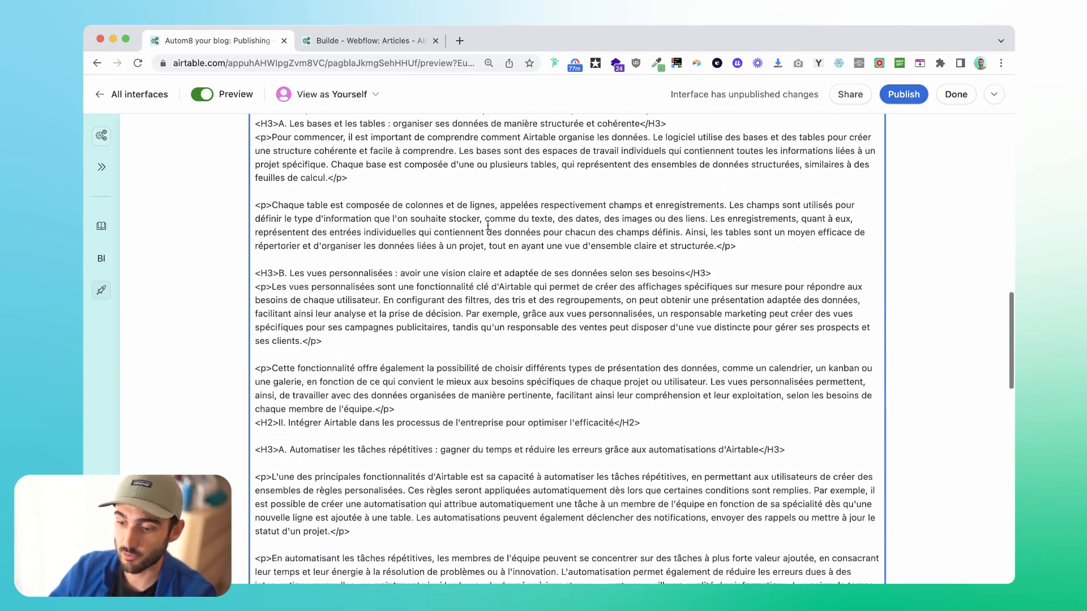
{"action": "scroll", "coordinate": [487, 225], "scroll_direction": "up", "scroll_amount": 5}
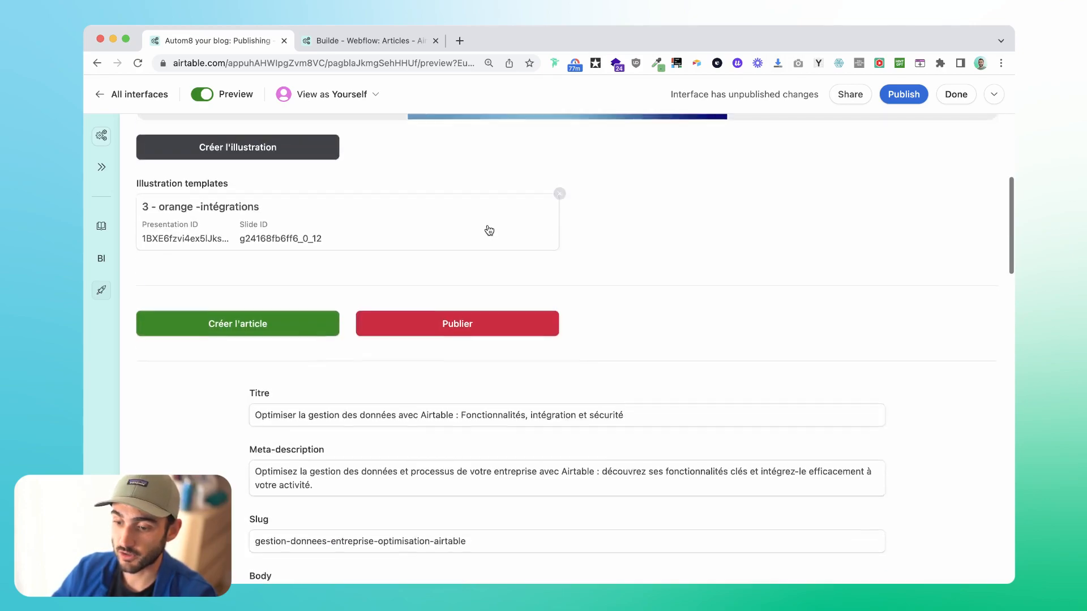
{"action": "scroll", "coordinate": [629, 508], "scroll_direction": "down", "scroll_amount": 5}
{"action": "scroll", "coordinate": [628, 507], "scroll_direction": "down", "scroll_amount": 1}
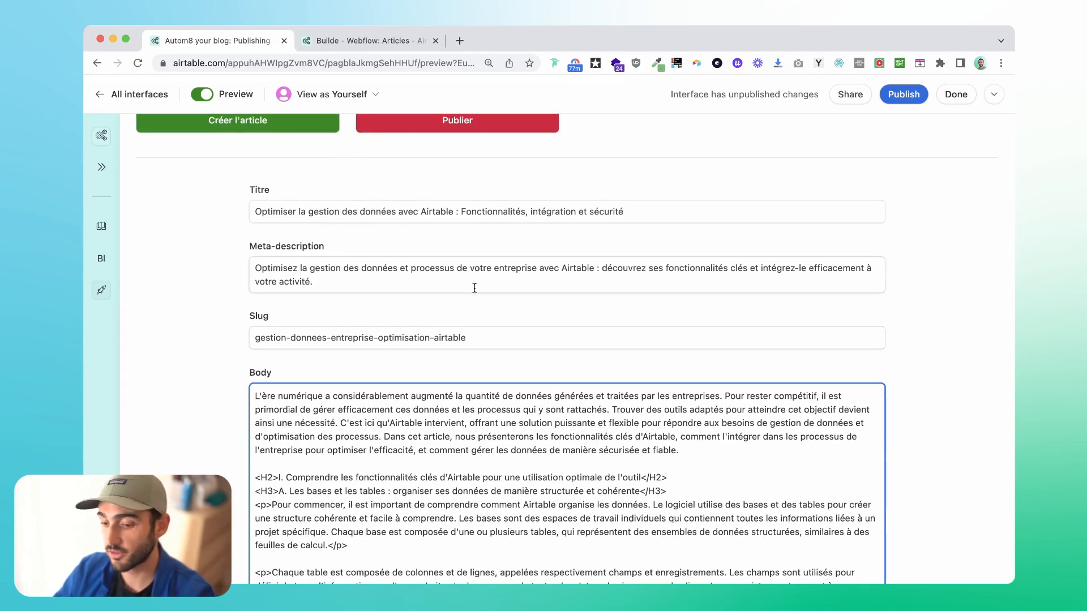
{"action": "scroll", "coordinate": [499, 459], "scroll_direction": "down", "scroll_amount": 4}
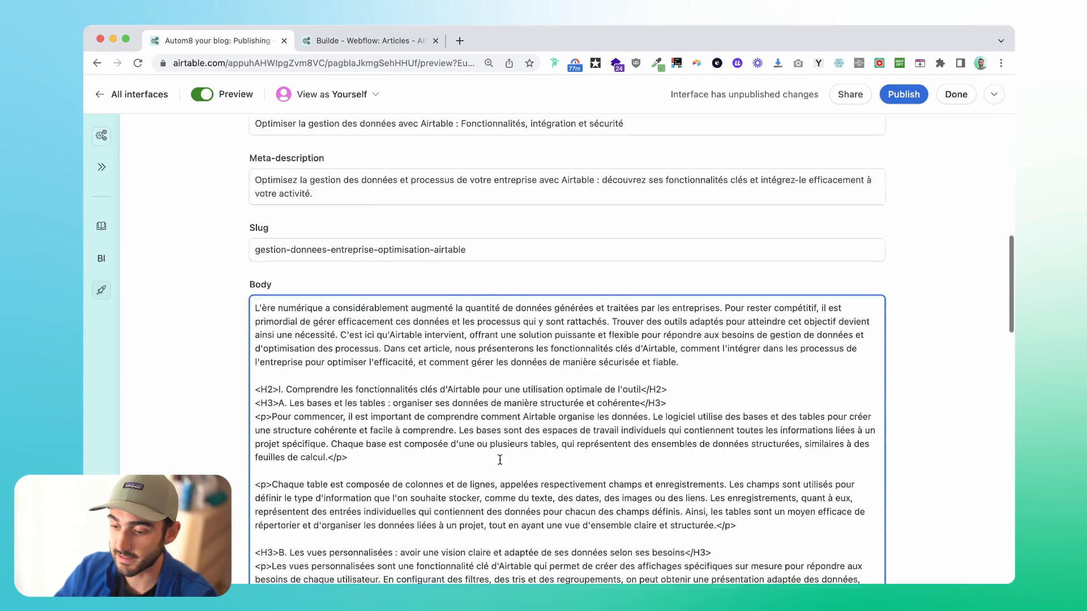
{"action": "scroll", "coordinate": [500, 460], "scroll_direction": "down", "scroll_amount": 4}
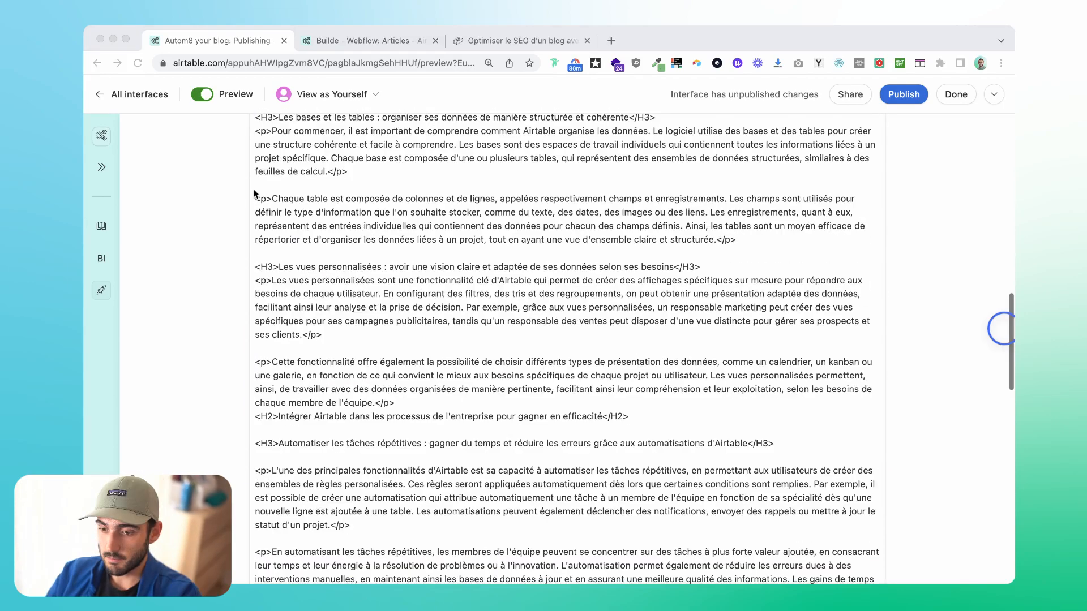
{"action": "scroll", "coordinate": [227, 238], "scroll_direction": "up", "scroll_amount": 7}
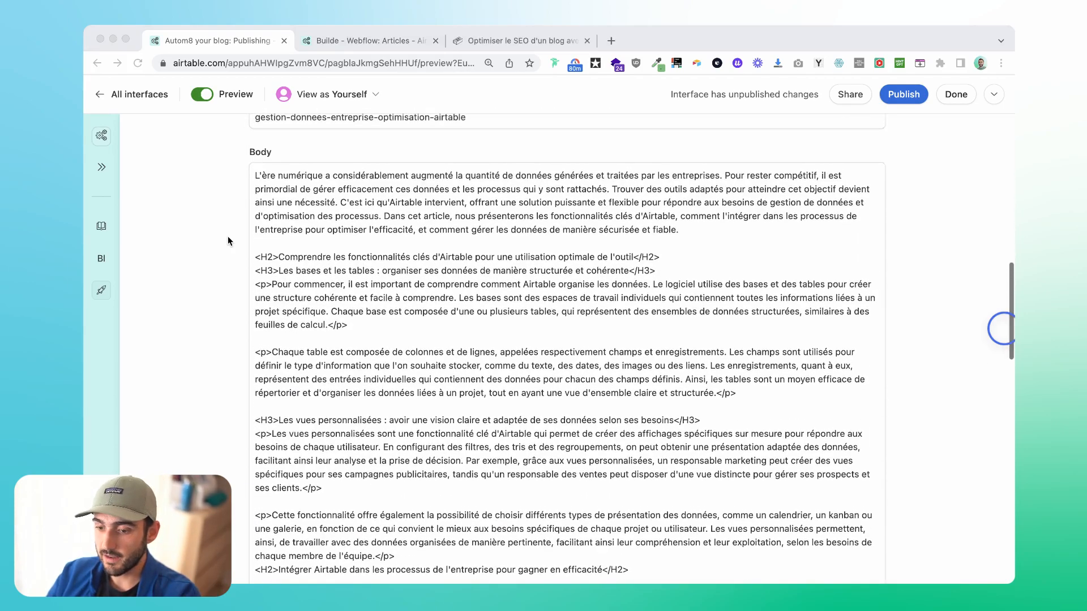
{"action": "scroll", "coordinate": [227, 237], "scroll_direction": "down", "scroll_amount": 1}
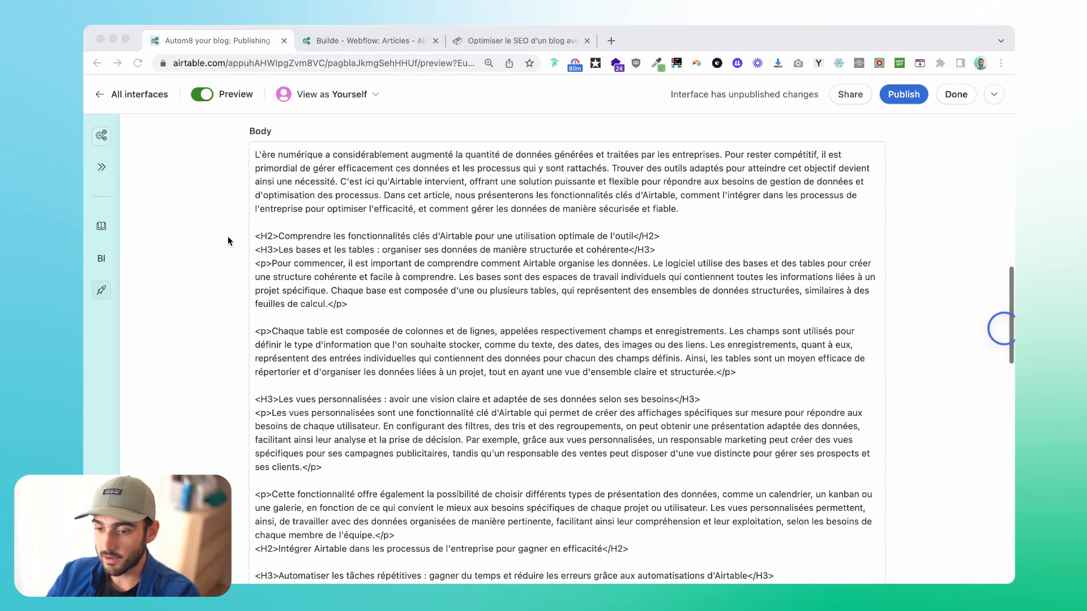
Check the edited body down to its closing summary and publish the article.
{"action": "scroll", "coordinate": [541, 365], "scroll_direction": "down", "scroll_amount": 20}
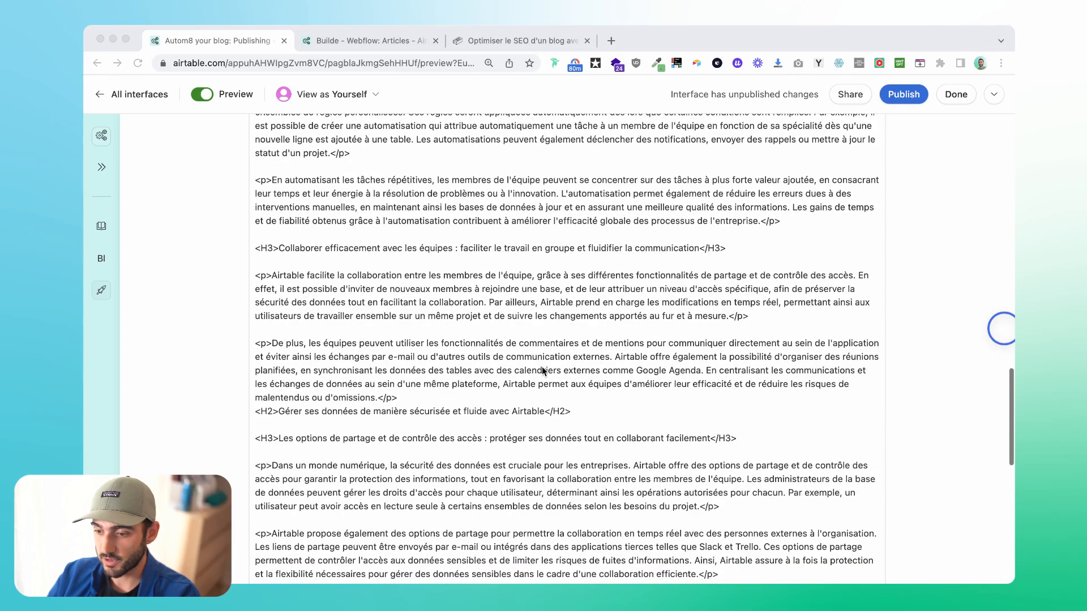
{"action": "scroll", "coordinate": [542, 370], "scroll_direction": "down", "scroll_amount": 20}
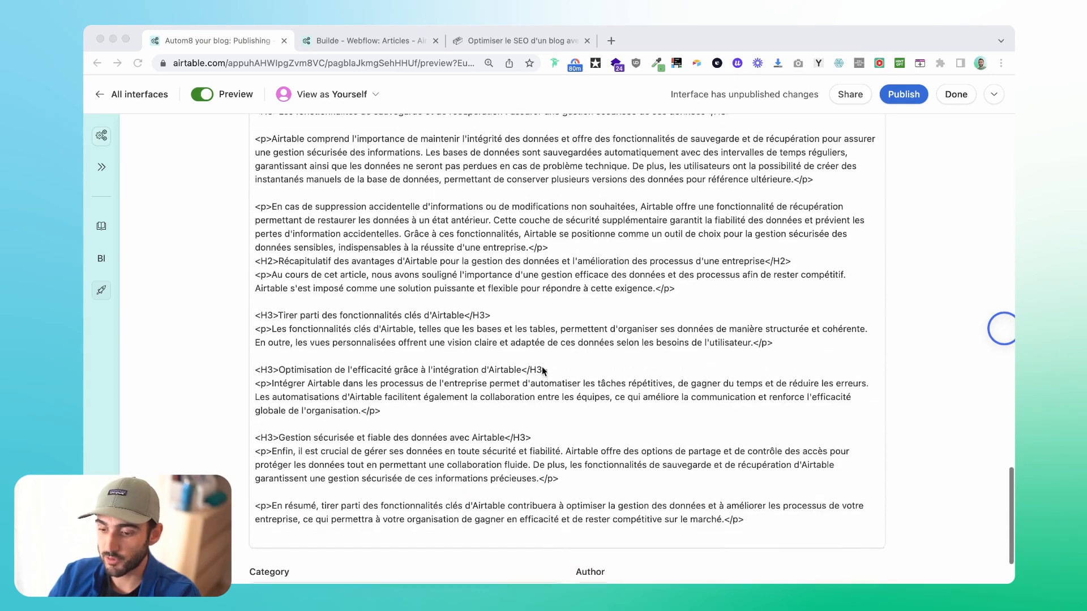
{"action": "scroll", "coordinate": [541, 371], "scroll_direction": "up", "scroll_amount": 20}
{"action": "left_click", "coordinate": [459, 392]}
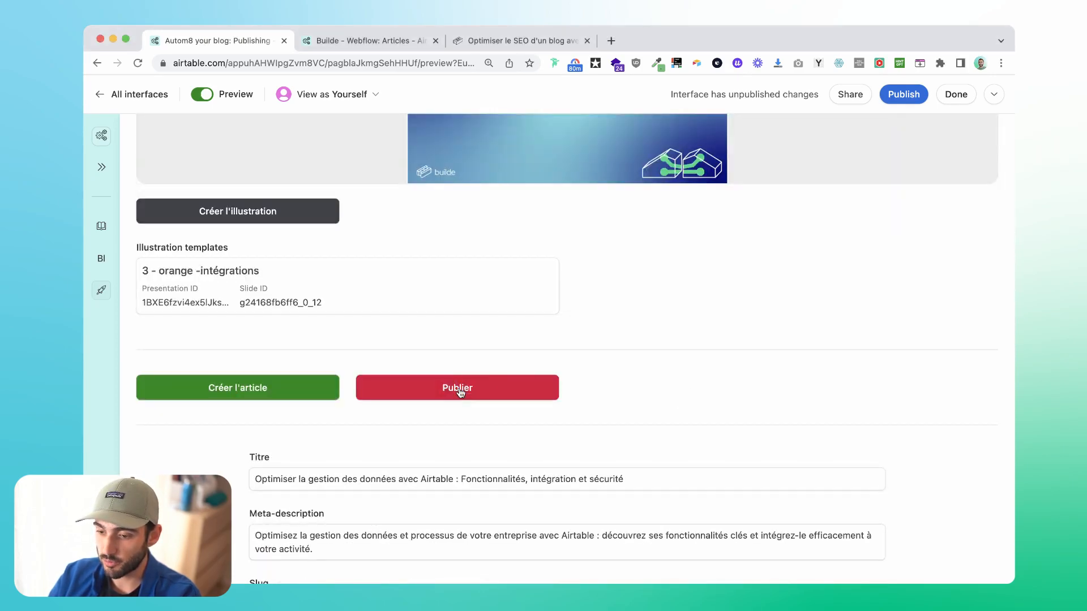
{"action": "left_click", "coordinate": [460, 392]}
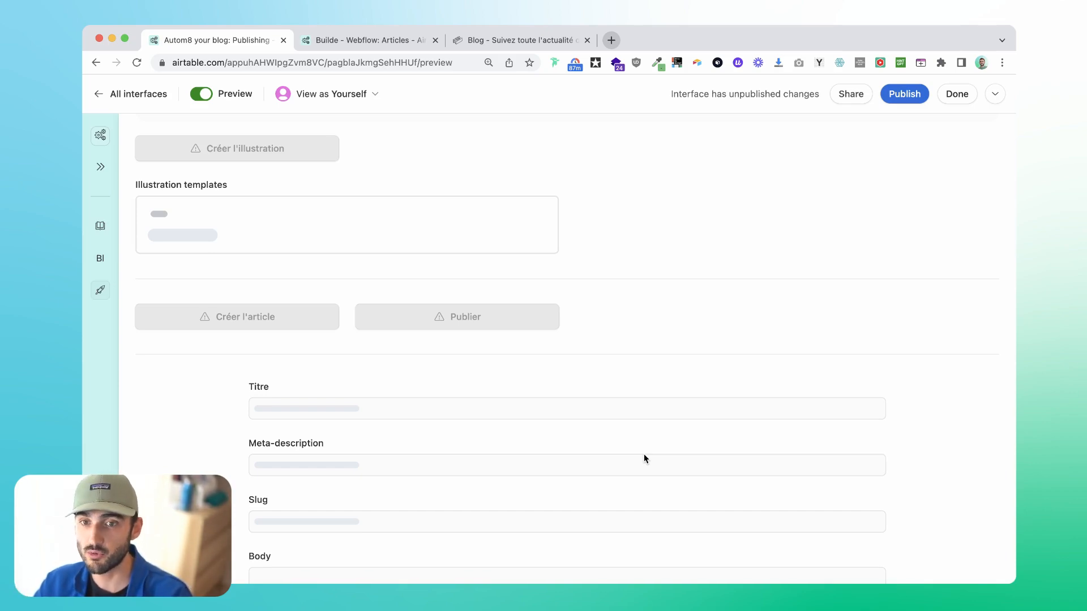
Review the available Status options, from idea to error, on the record for "3 bonnes raisons de passer à airtable" in the Articles table.
{"action": "key", "text": "ctrl+Tab"}
{"action": "left_click", "coordinate": [467, 310]}
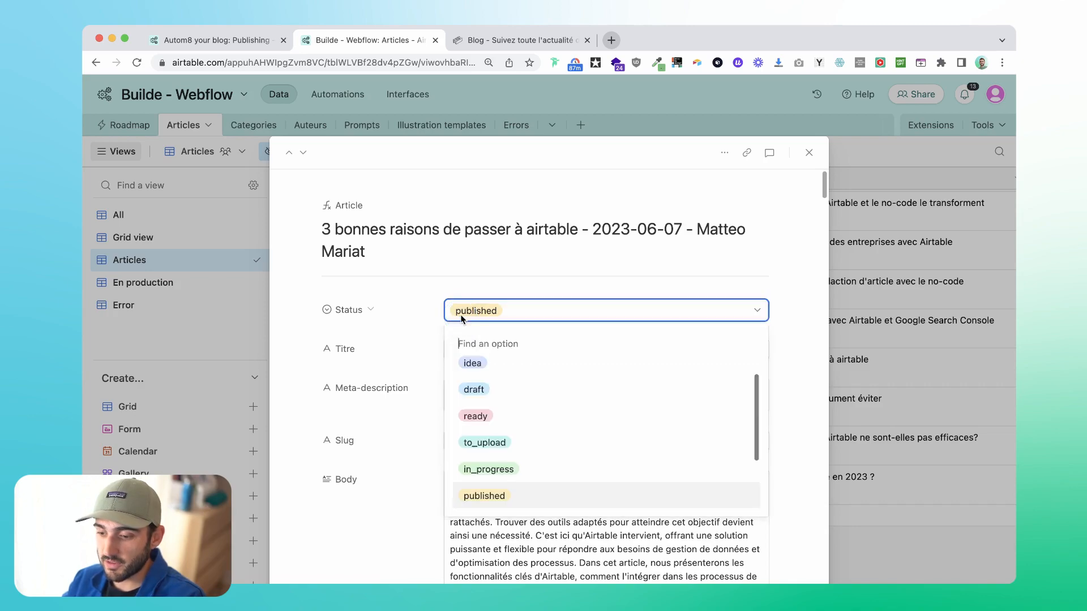
{"action": "scroll", "coordinate": [509, 443], "scroll_direction": "down", "scroll_amount": 3}
{"action": "scroll", "coordinate": [509, 442], "scroll_direction": "up", "scroll_amount": 3}
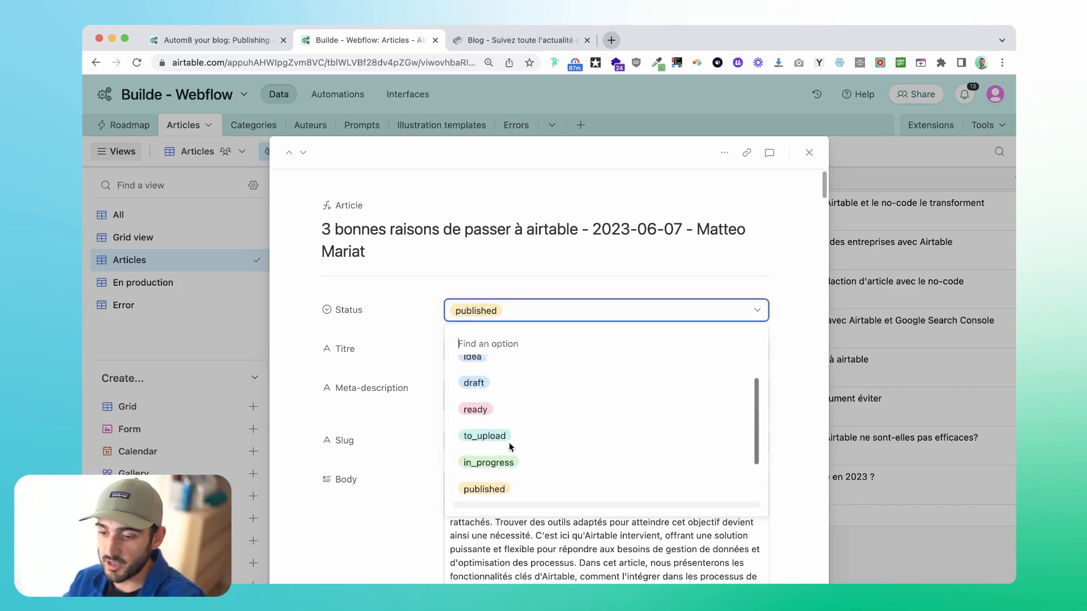
{"action": "scroll", "coordinate": [510, 447], "scroll_direction": "down", "scroll_amount": 3}
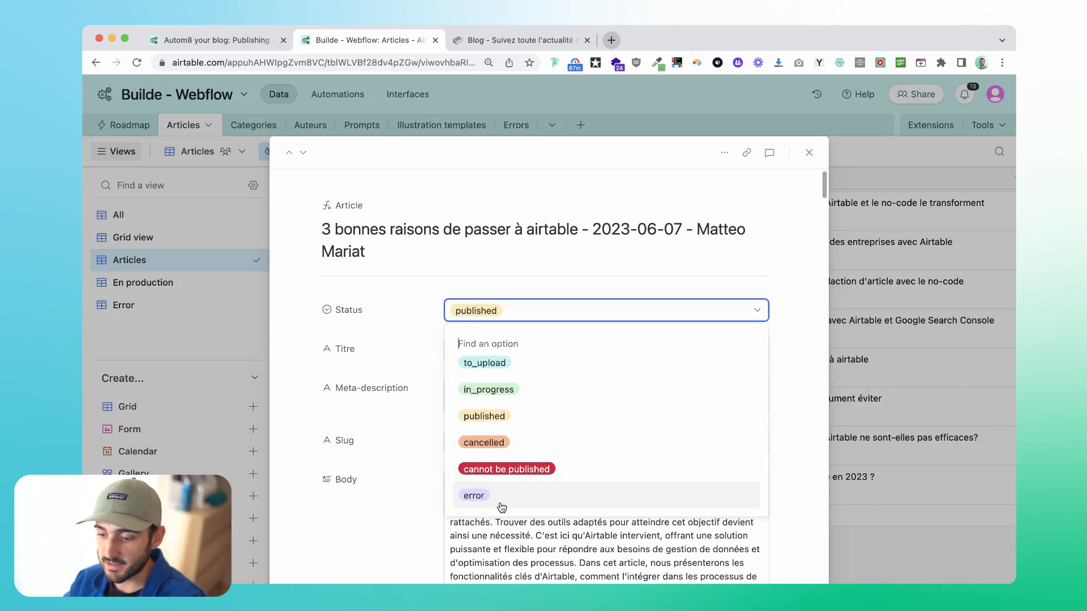
{"action": "left_click", "coordinate": [411, 282]}
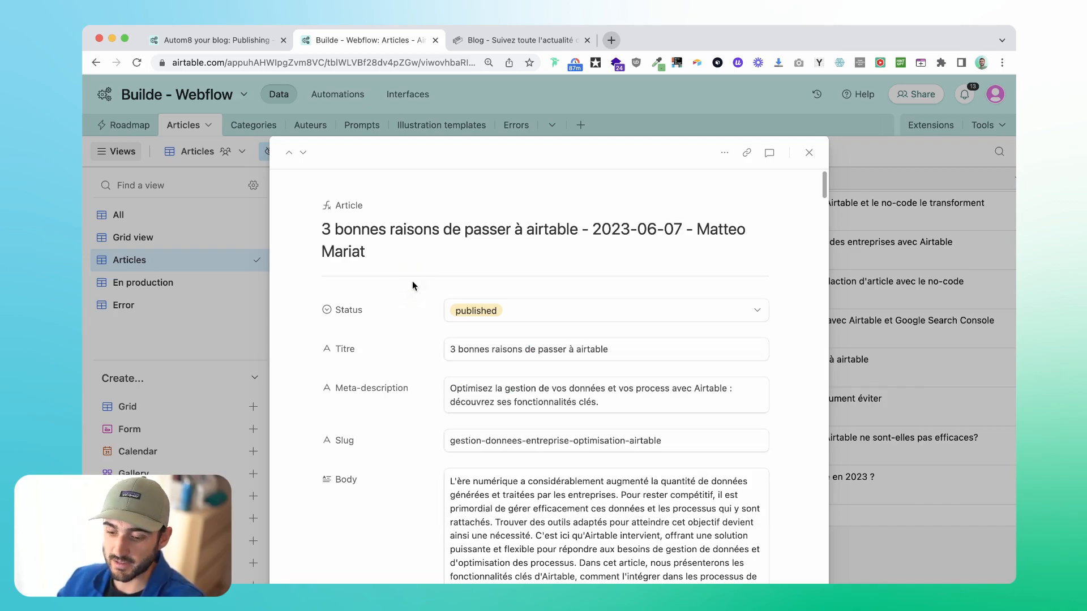
Examine the article record's character-limit checks and Error log field, and close the record.
{"action": "scroll", "coordinate": [412, 280], "scroll_direction": "down", "scroll_amount": 20}
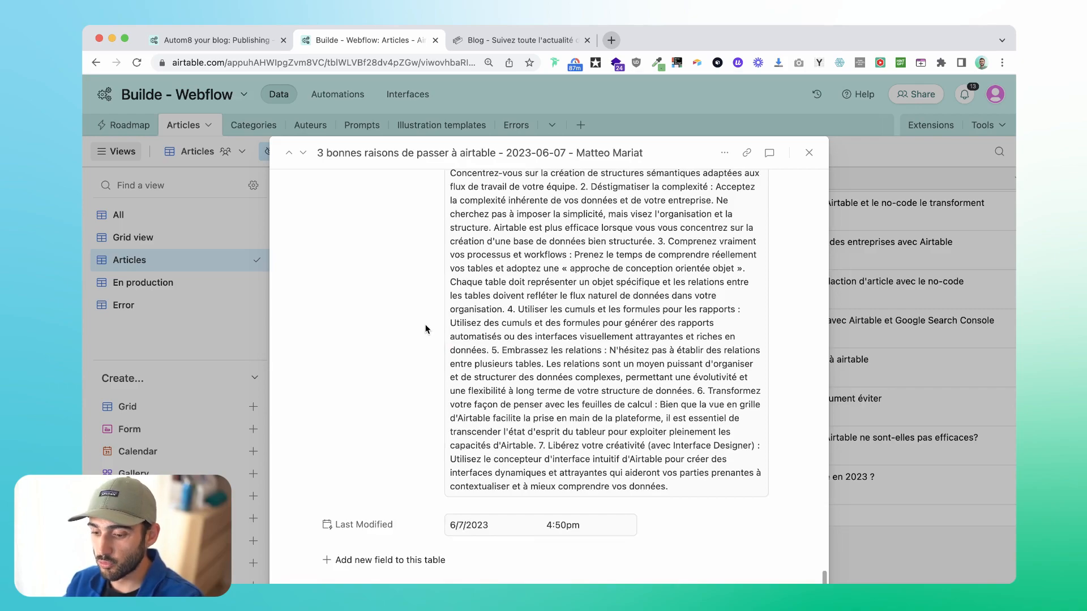
{"action": "scroll", "coordinate": [425, 329], "scroll_direction": "up", "scroll_amount": 10}
{"action": "scroll", "coordinate": [425, 328], "scroll_direction": "down", "scroll_amount": 4}
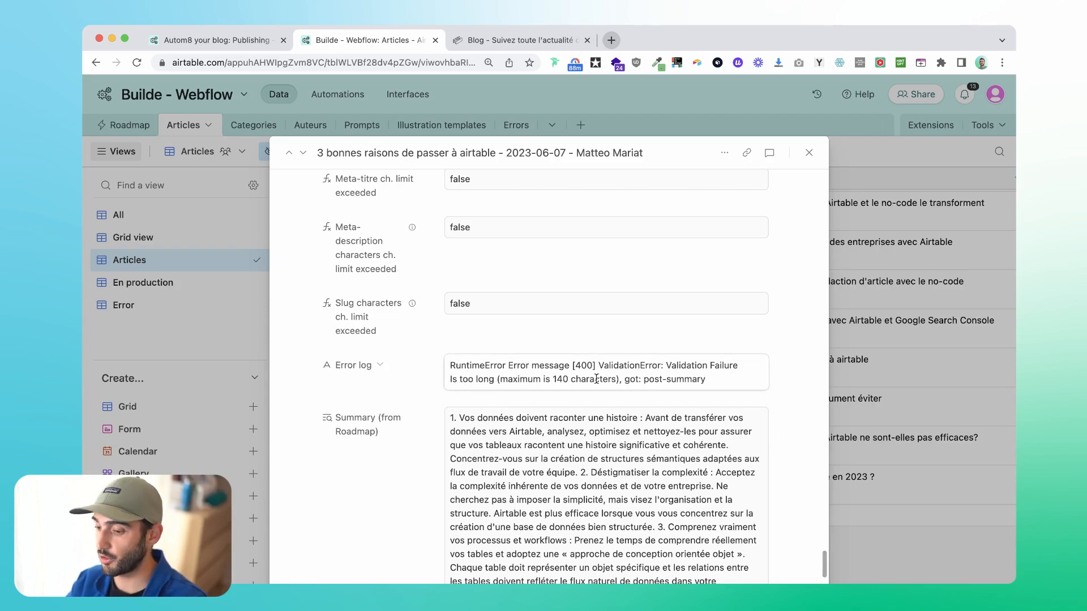
{"action": "scroll", "coordinate": [437, 364], "scroll_direction": "up", "scroll_amount": 2}
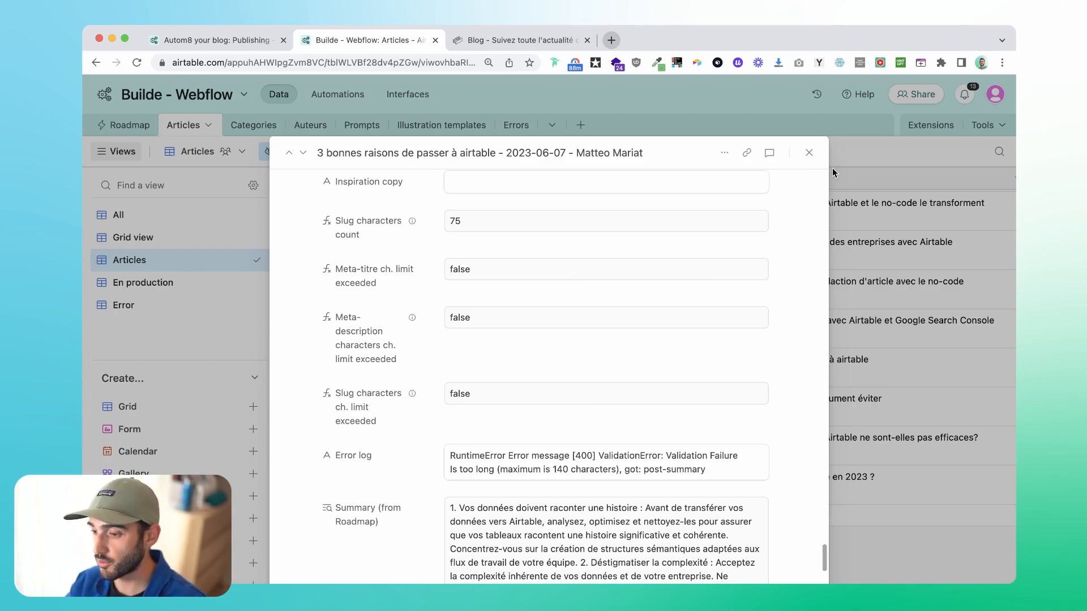
{"action": "left_click", "coordinate": [809, 153]}
Inspect the Airtable to Webflow automation's trigger conditions on status, slug, meta-description, meta-title and illustration URL.
{"action": "left_click", "coordinate": [337, 94]}
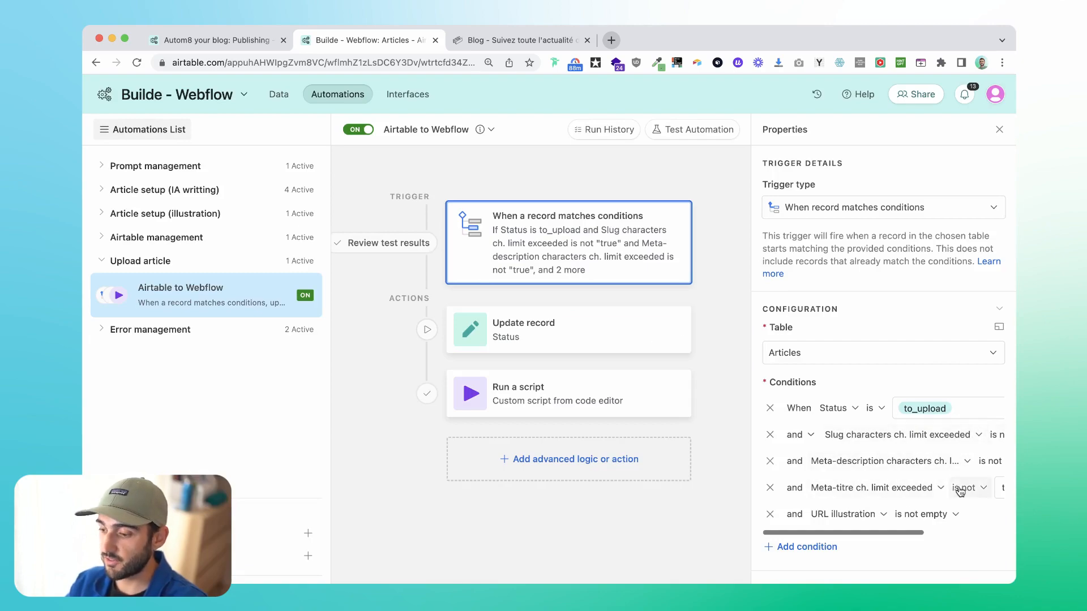
{"action": "scroll", "coordinate": [960, 490], "scroll_direction": "right", "scroll_amount": 3}
{"action": "scroll", "coordinate": [960, 489], "scroll_direction": "left", "scroll_amount": 3}
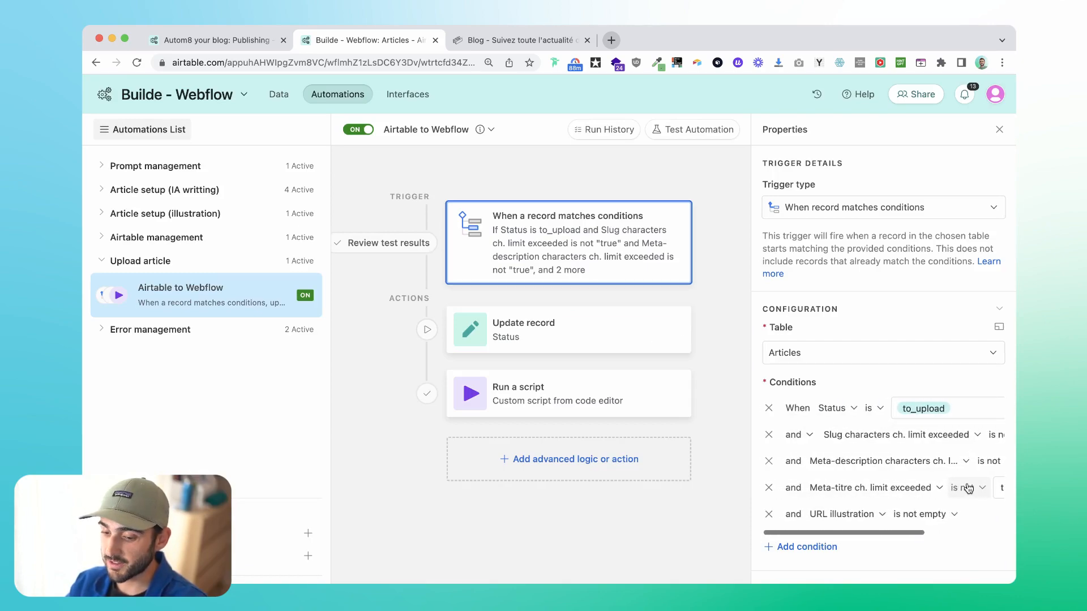
{"action": "scroll", "coordinate": [930, 459], "scroll_direction": "right", "scroll_amount": 3}
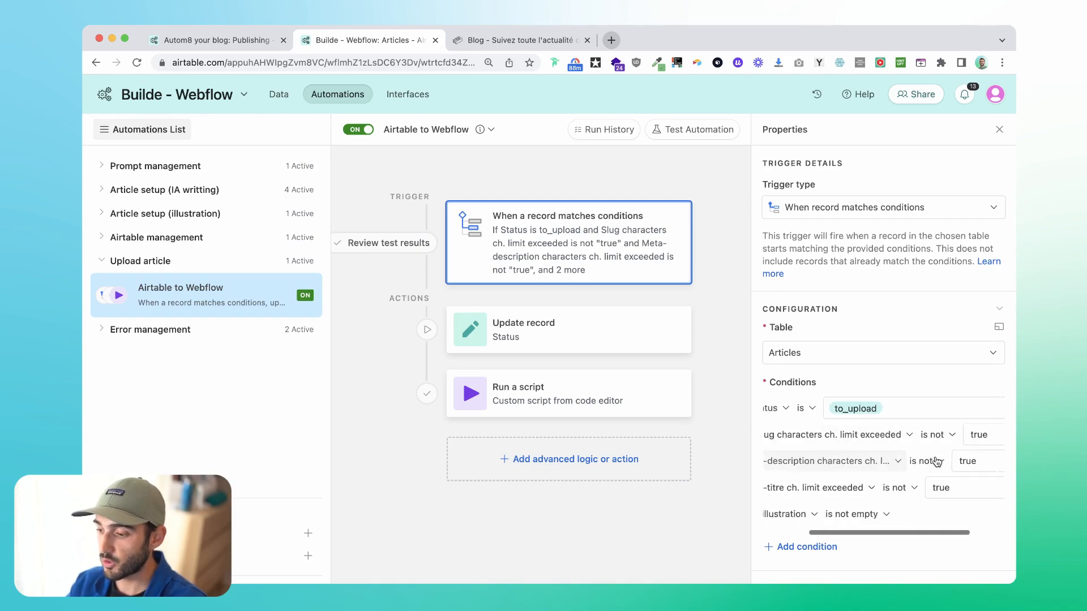
{"action": "scroll", "coordinate": [934, 460], "scroll_direction": "left", "scroll_amount": 3}
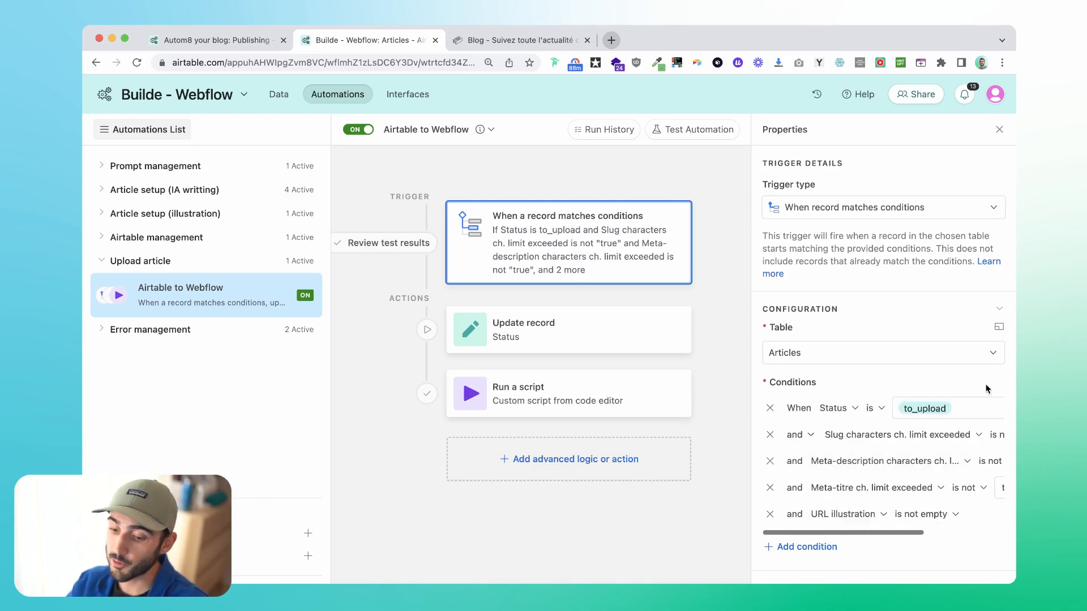